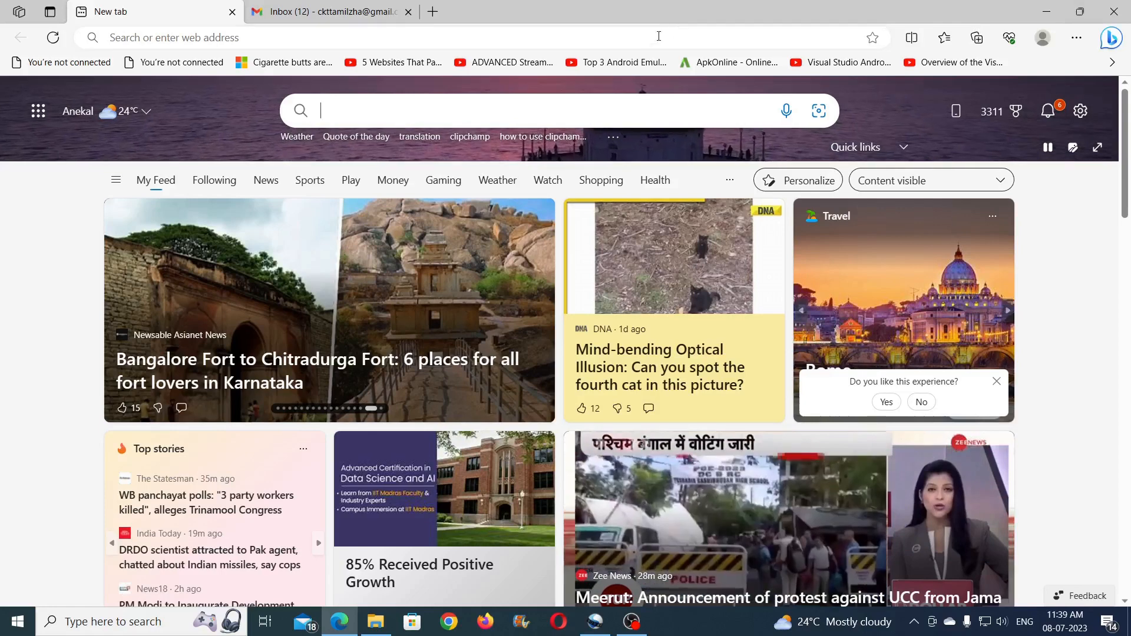
Search the web for clipchamp, open the official Clipchamp site, and go to its login page
left_click(343, 114)
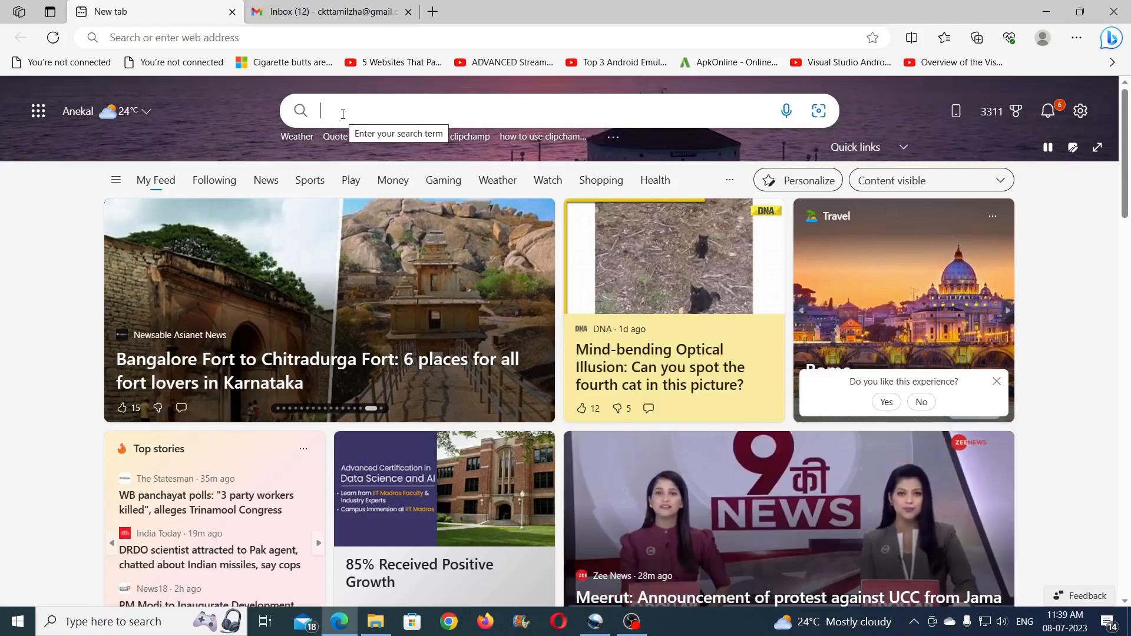
type("clipchamp")
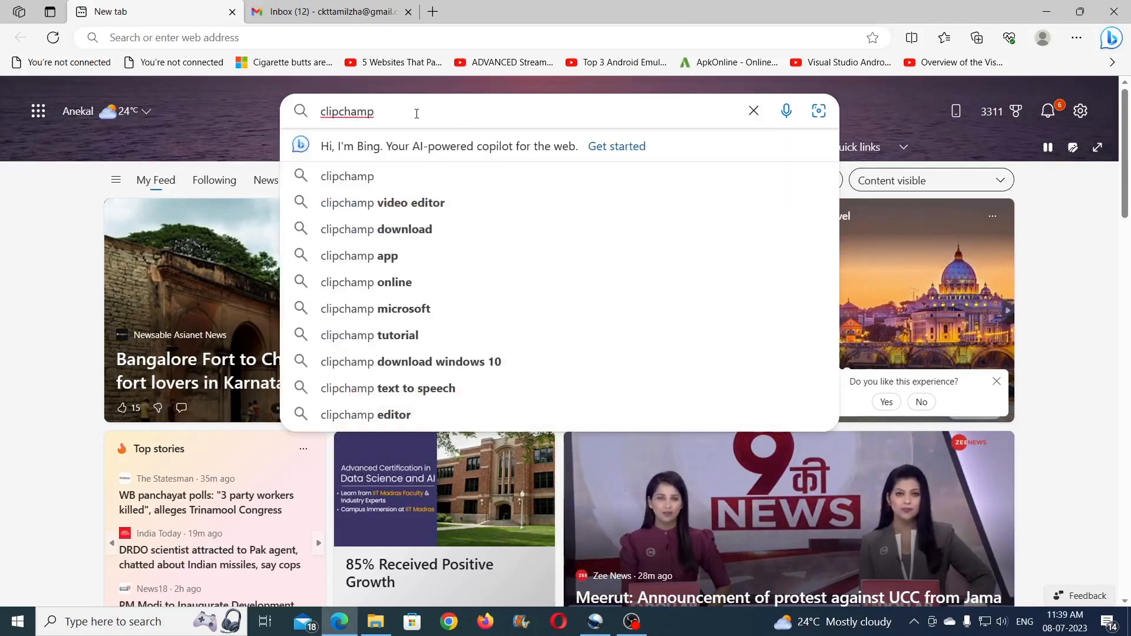
key("Return")
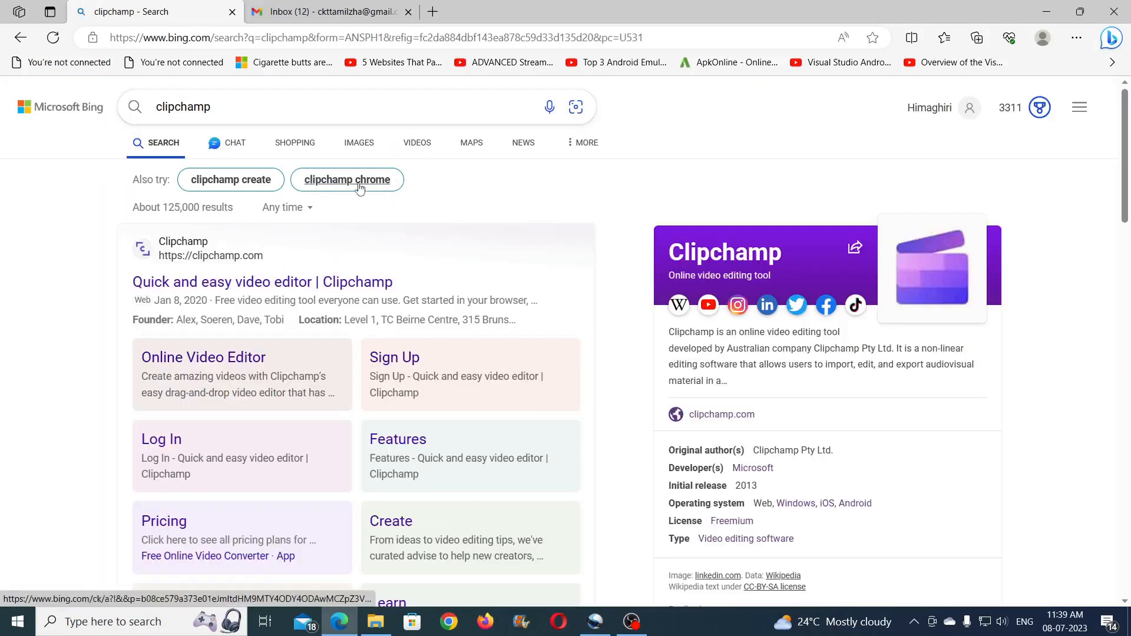
left_click(206, 288)
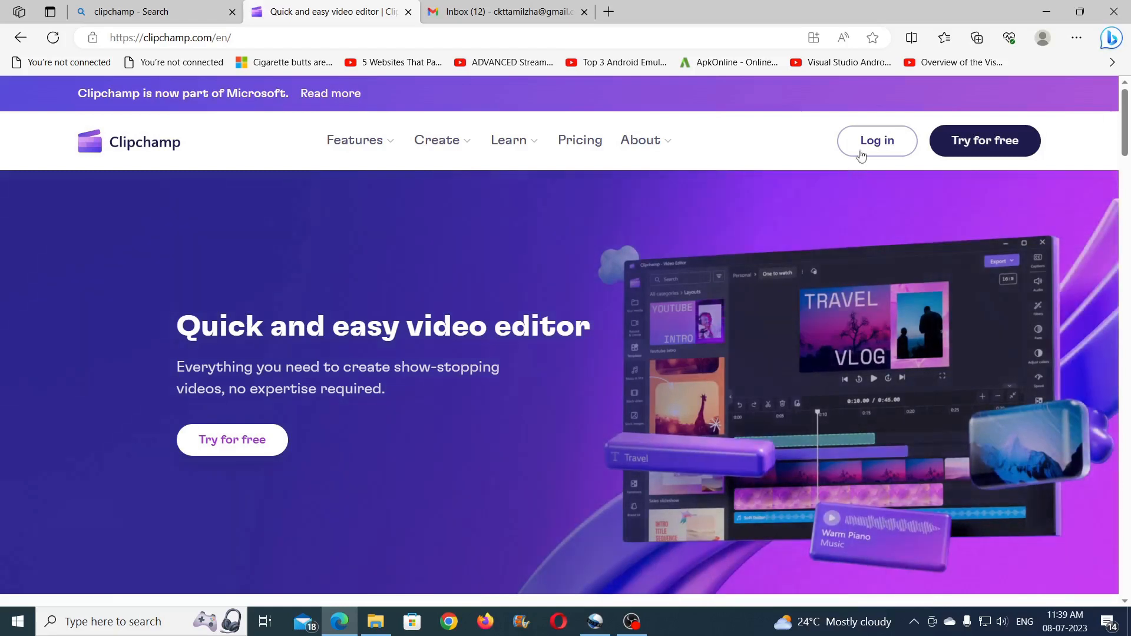
left_click(865, 144)
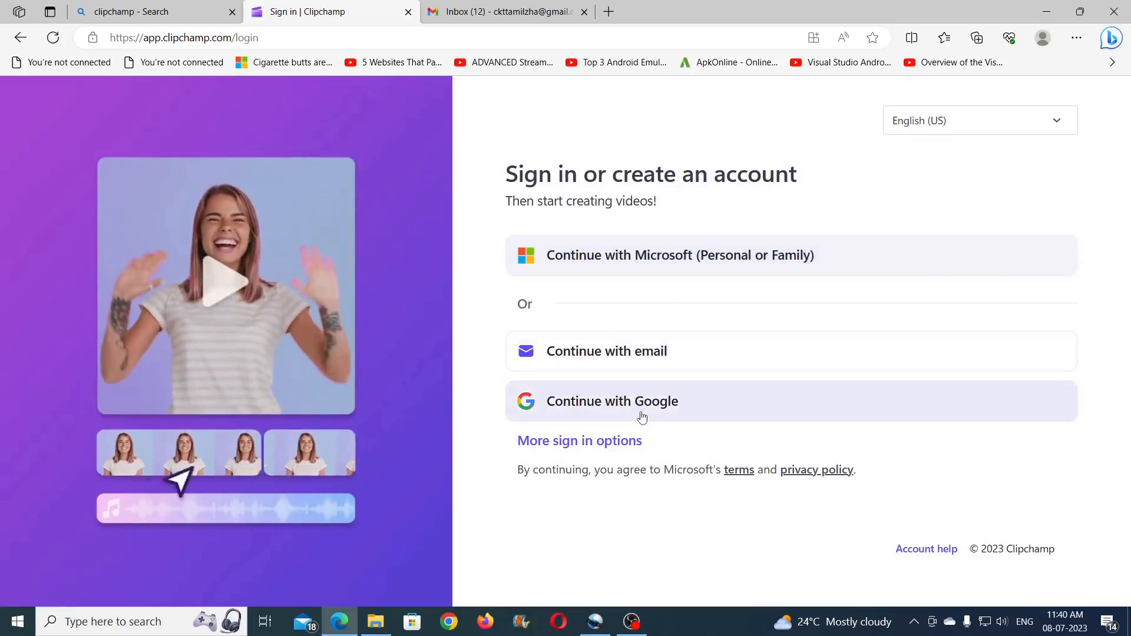
Choose to continue with email, enter the account's e-mail address, and request a sign-in link
left_click(609, 360)
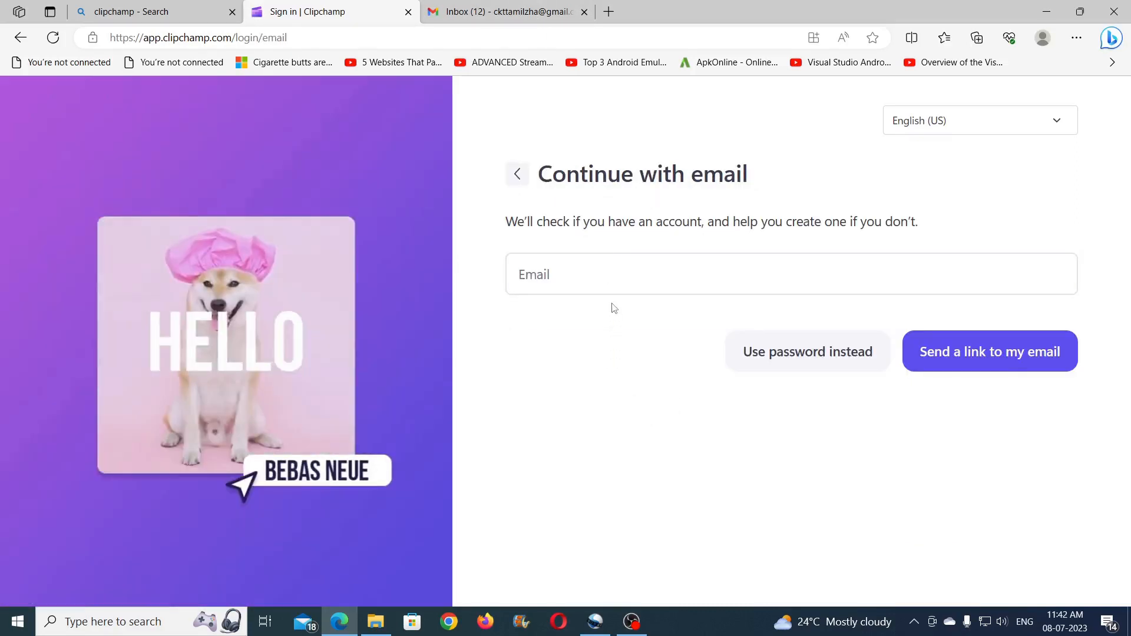
left_click(585, 276)
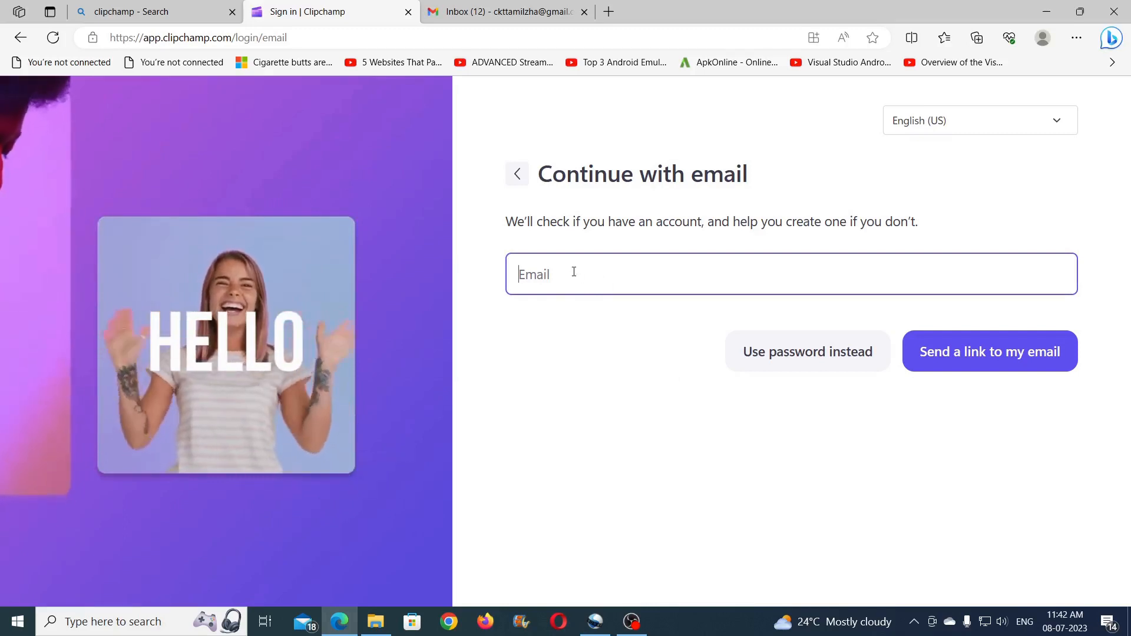
key("ctrl+v")
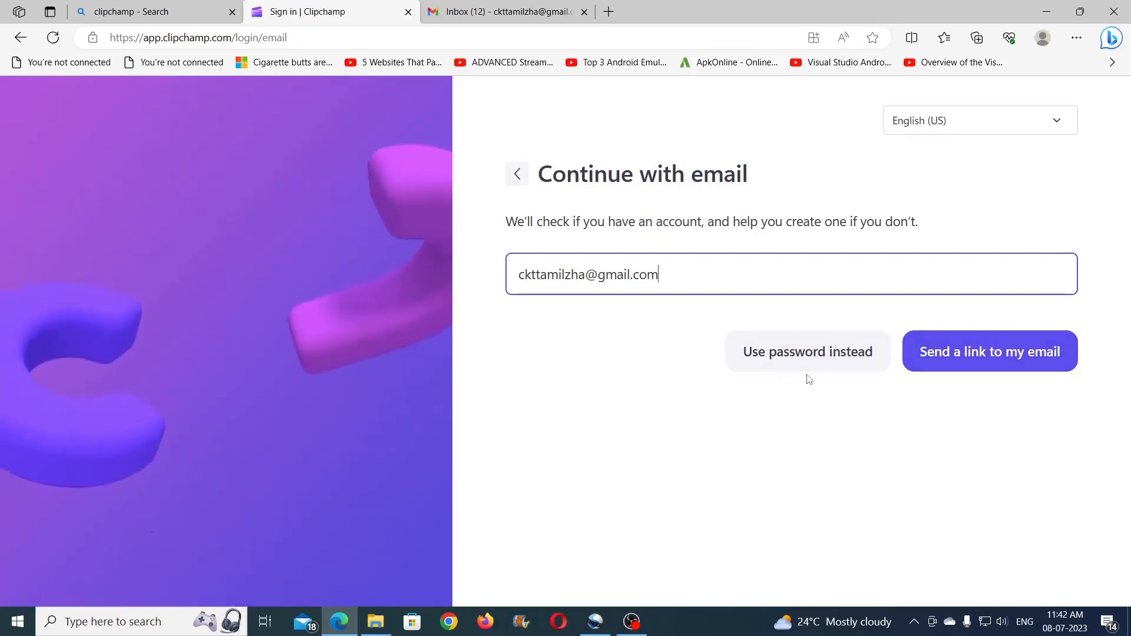
left_click(992, 364)
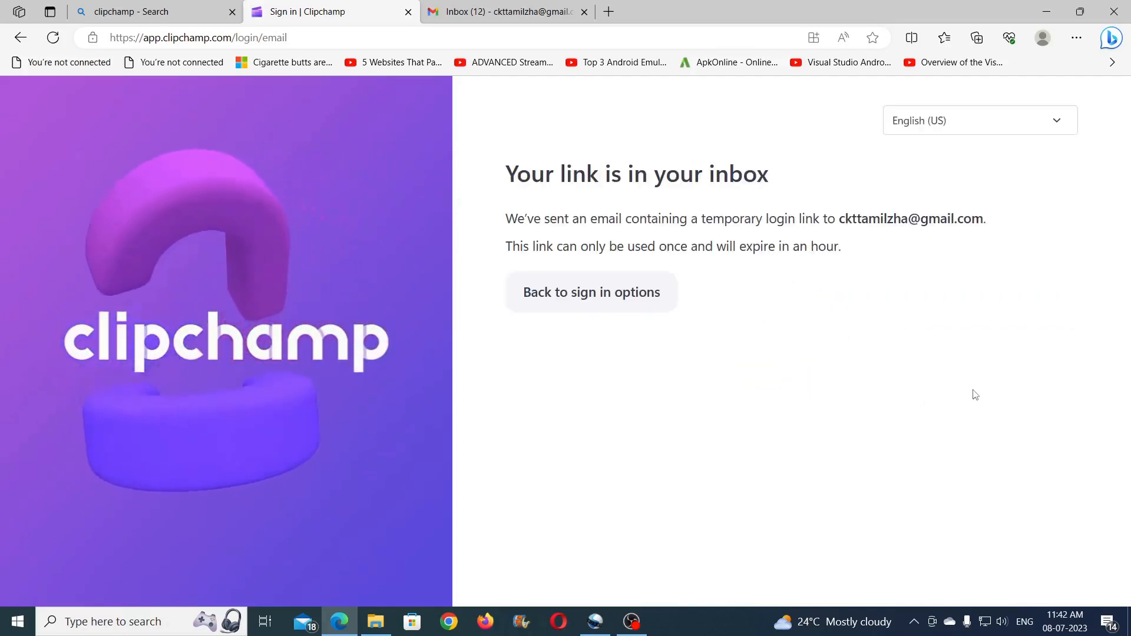
Switch to the Gmail inbox, open the "Sign in to Clipchamp" message, and follow its magic link
left_click(477, 7)
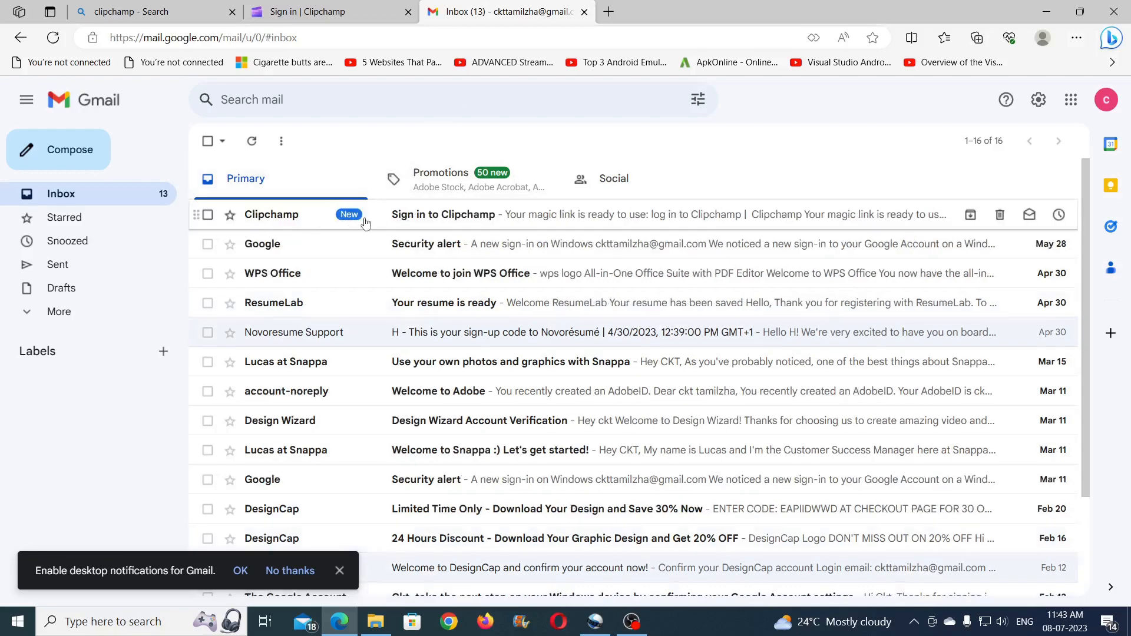
left_click(429, 220)
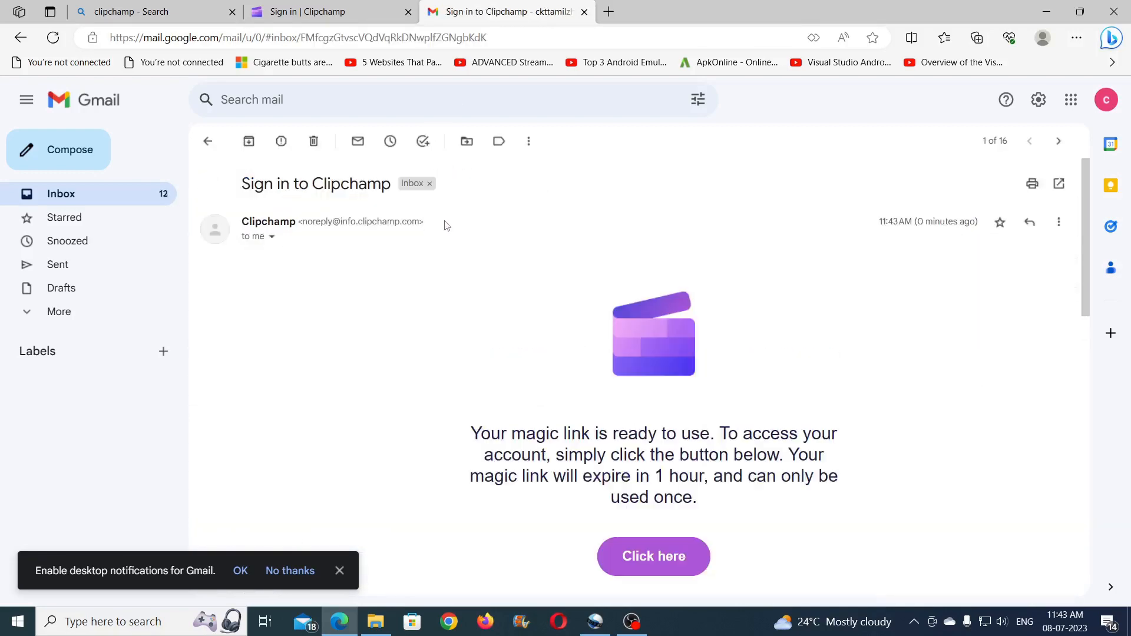
scroll(641, 452, "down", 2)
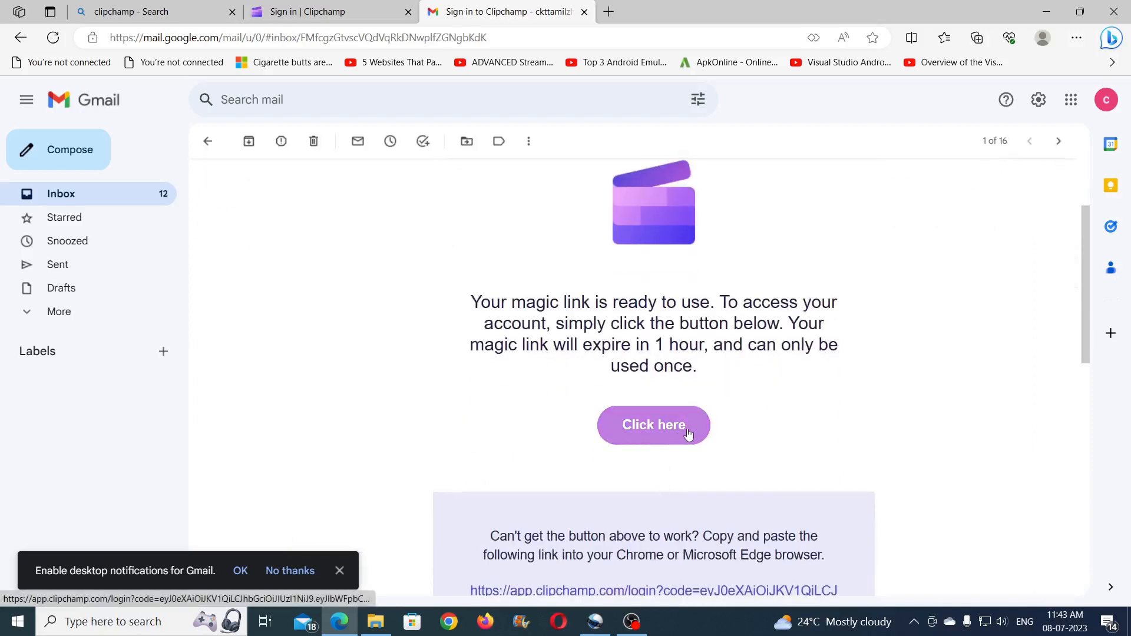
left_click(692, 431)
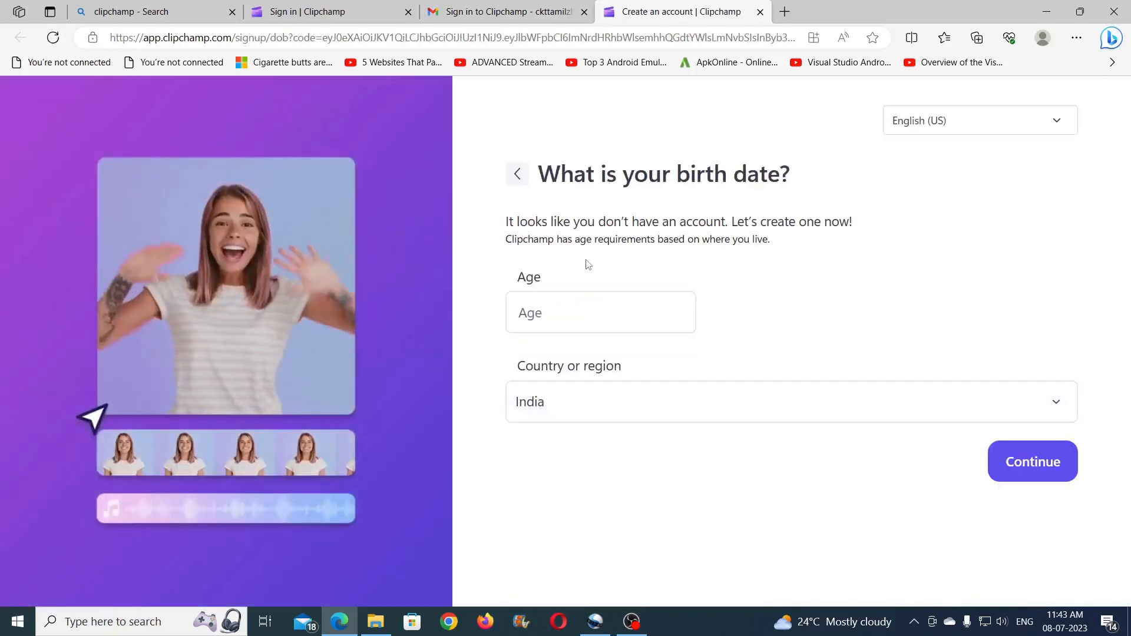
Enter the account holder's age with India as the country and continue the sign-up
left_click(542, 297)
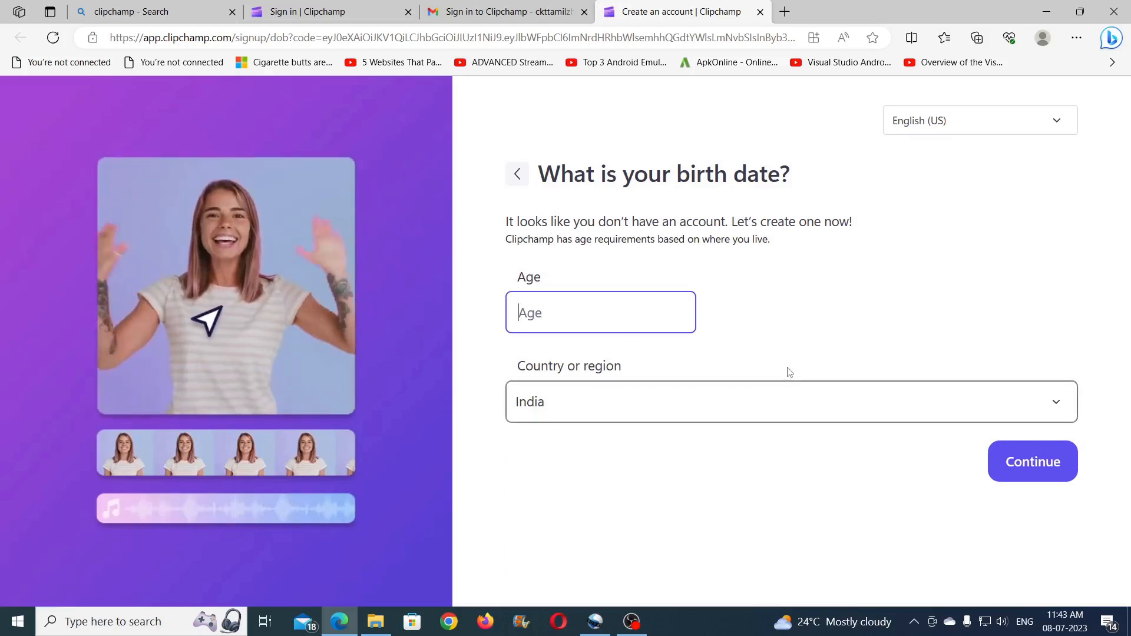
type("40")
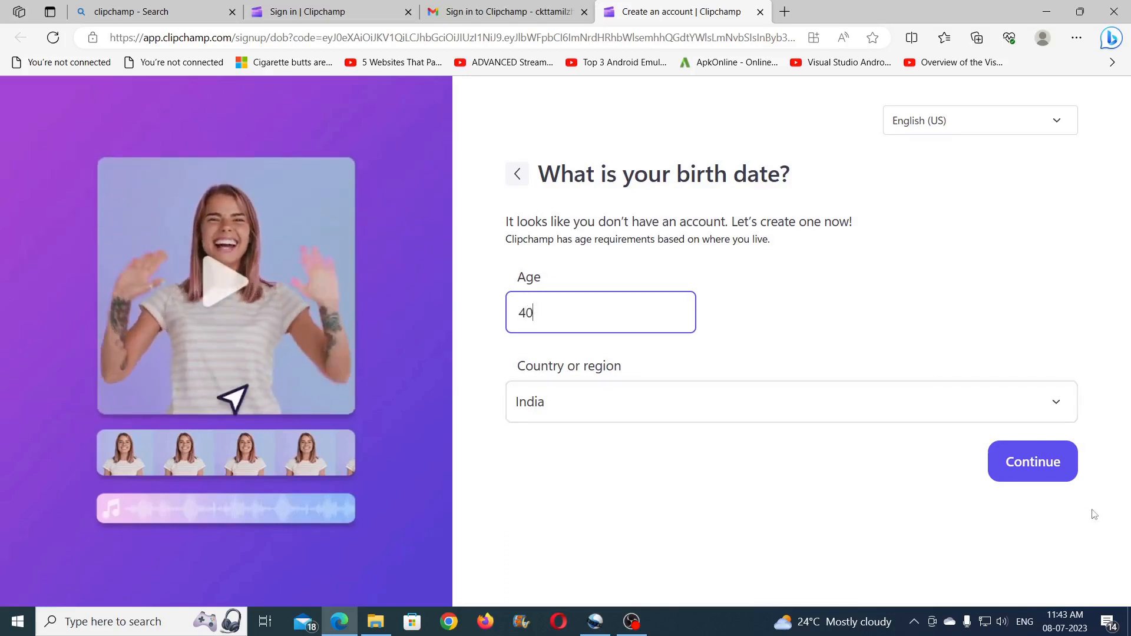
left_click(1055, 471)
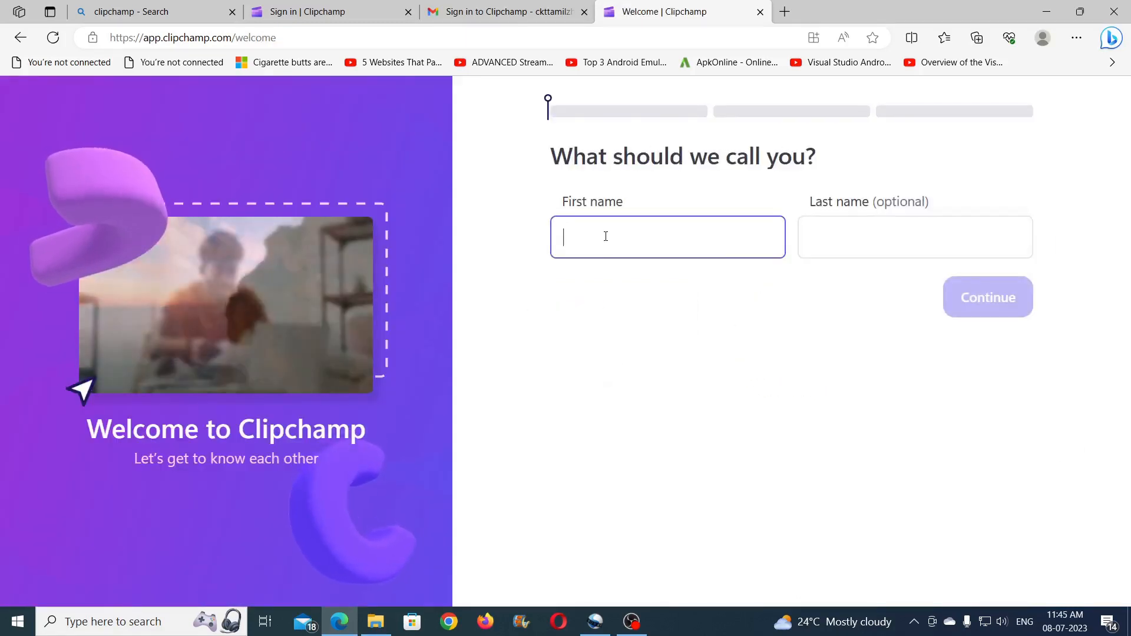
Fill in the first and last name, and set the profile to Content creator of the Influencer kind
type("ckt")
left_click(881, 235)
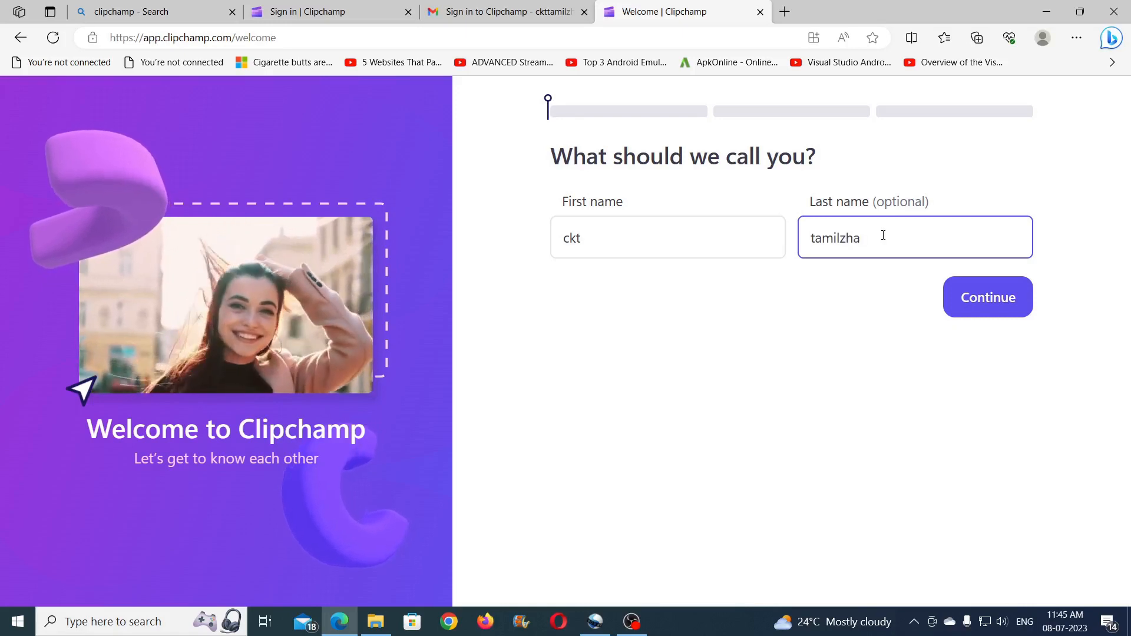
left_click(1020, 302)
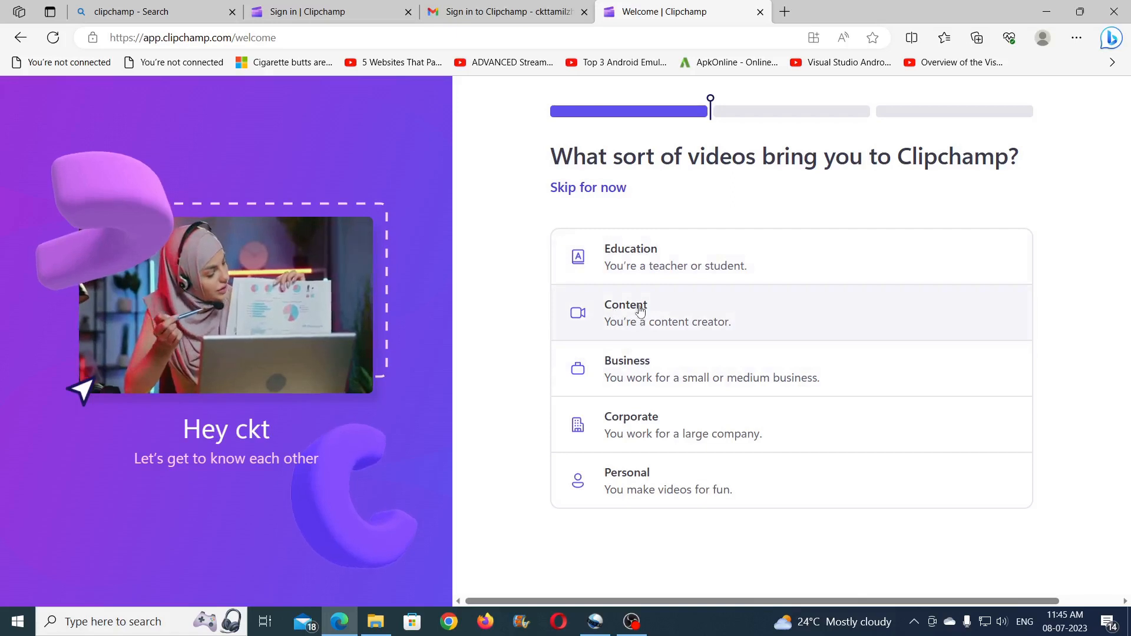
left_click(788, 341)
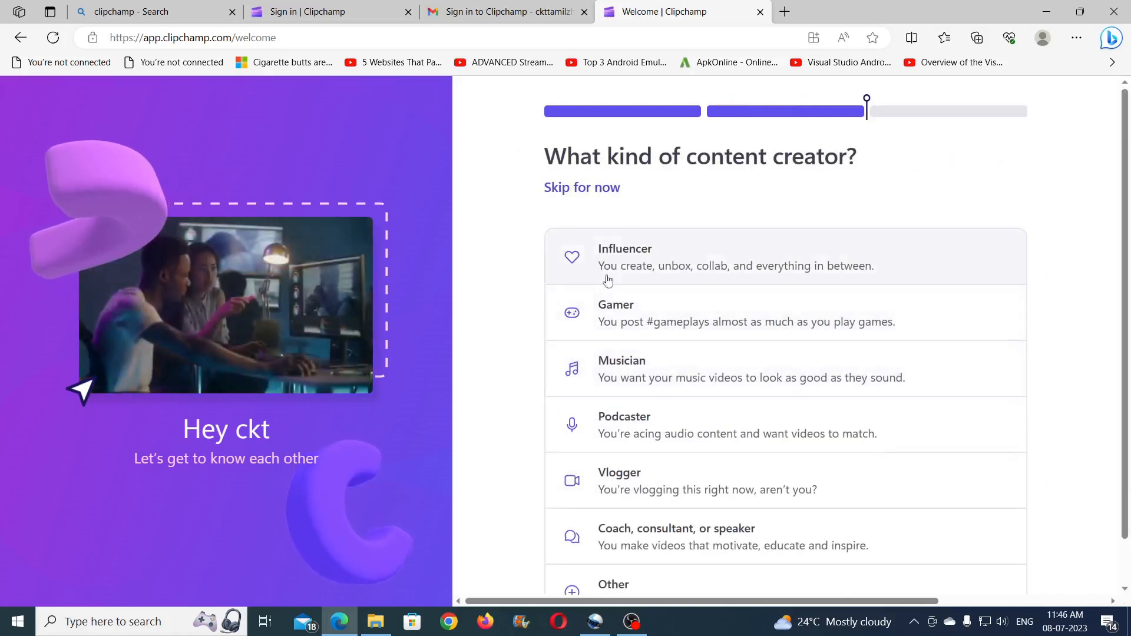
left_click(645, 261)
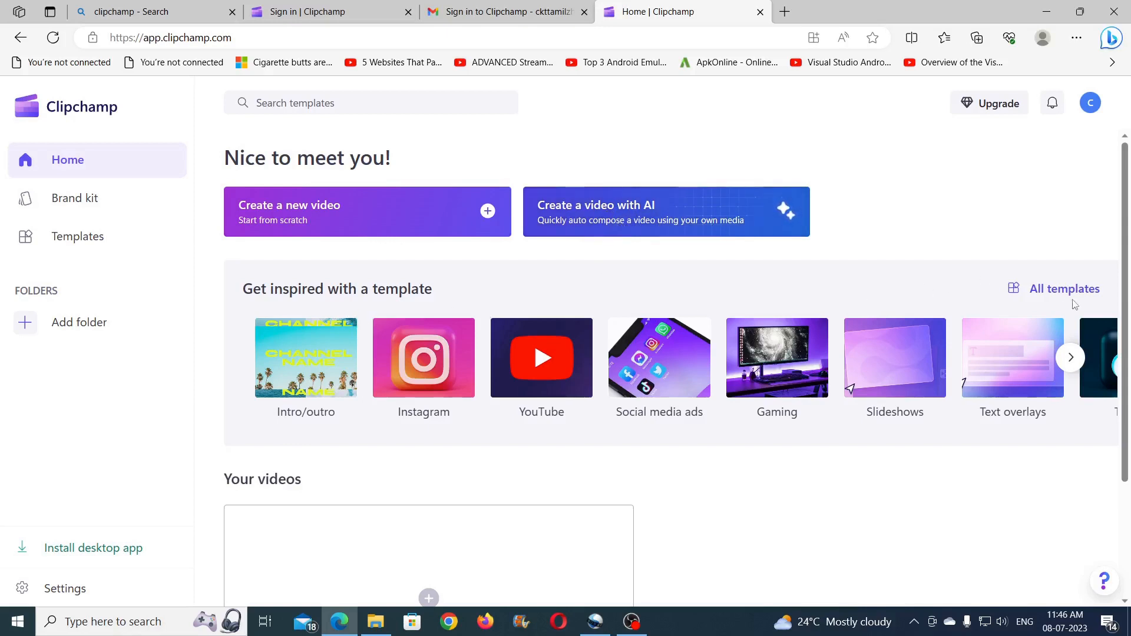
Browse the full template library, looking through the popular categories and the Intro/outro and Instagram collections
left_click(1055, 294)
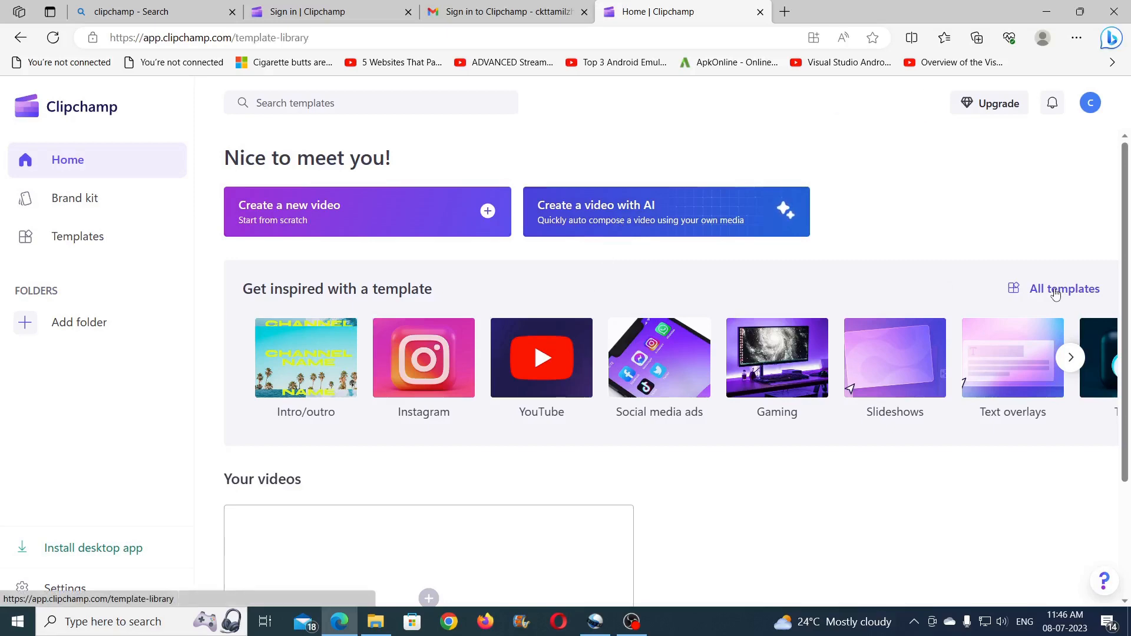
scroll(860, 351, "down", 6)
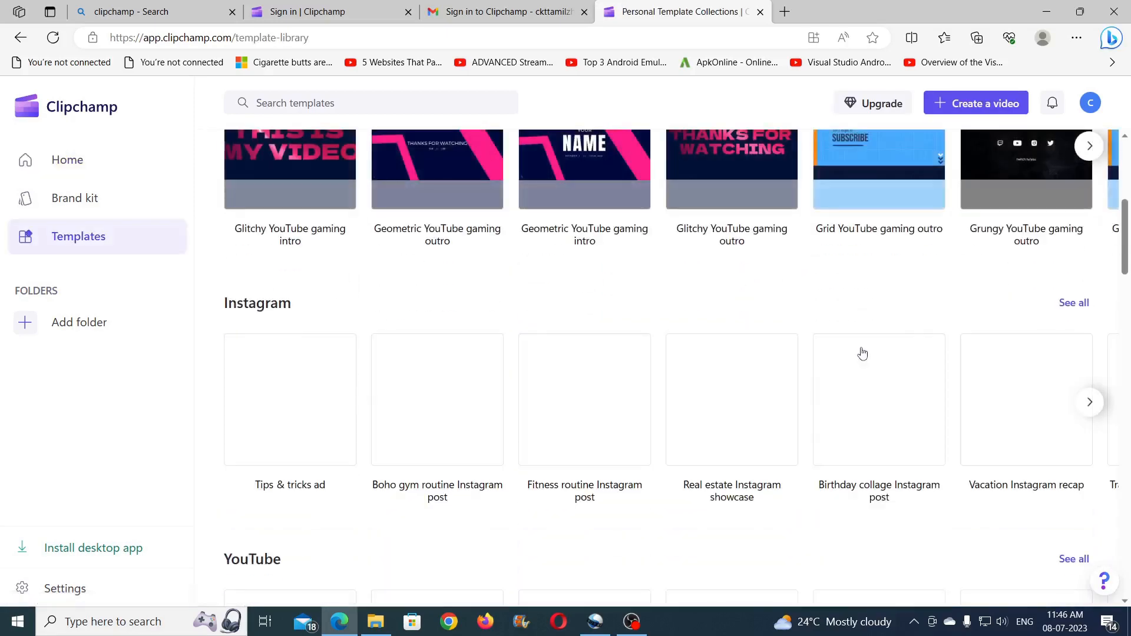
scroll(861, 351, "up", 4)
scroll(863, 353, "up", 3)
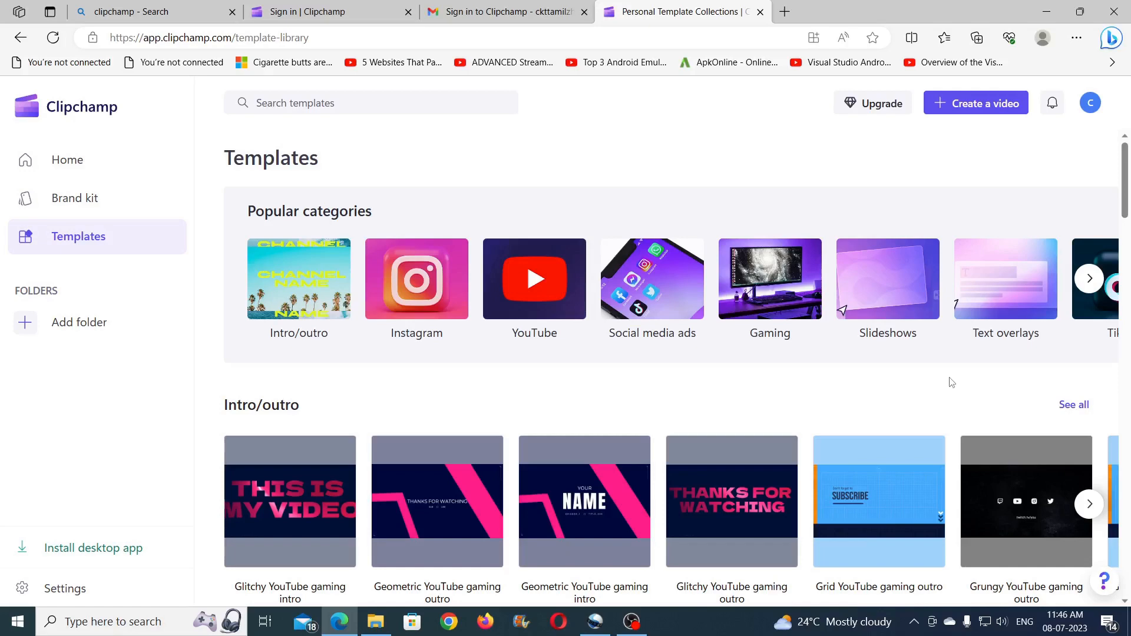
scroll(949, 383, "down", 3)
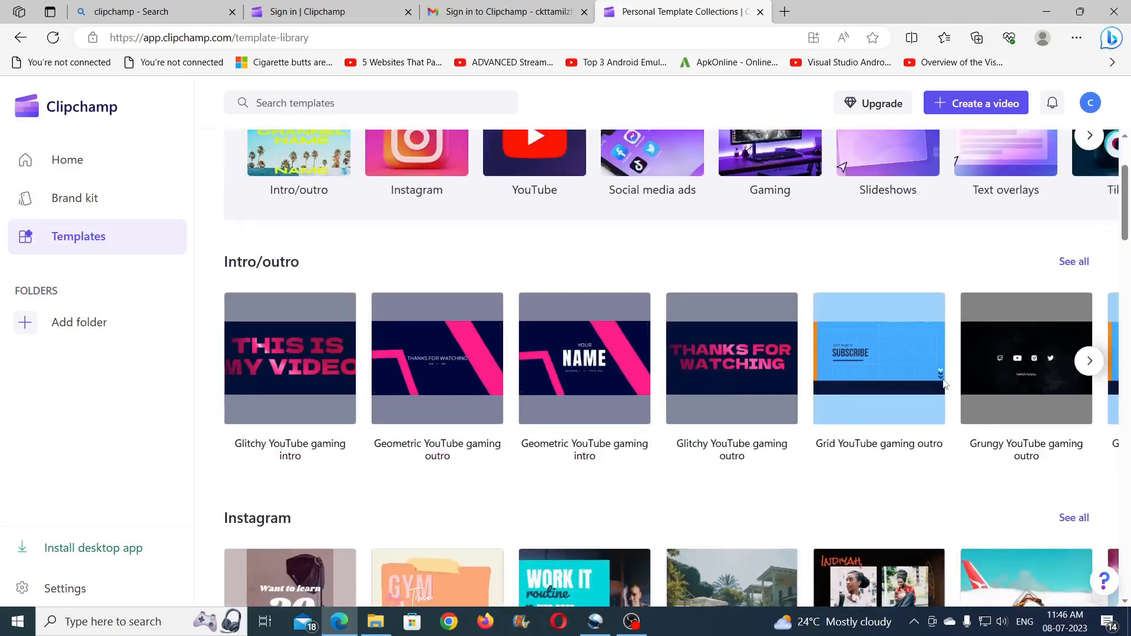
scroll(946, 384, "up", 3)
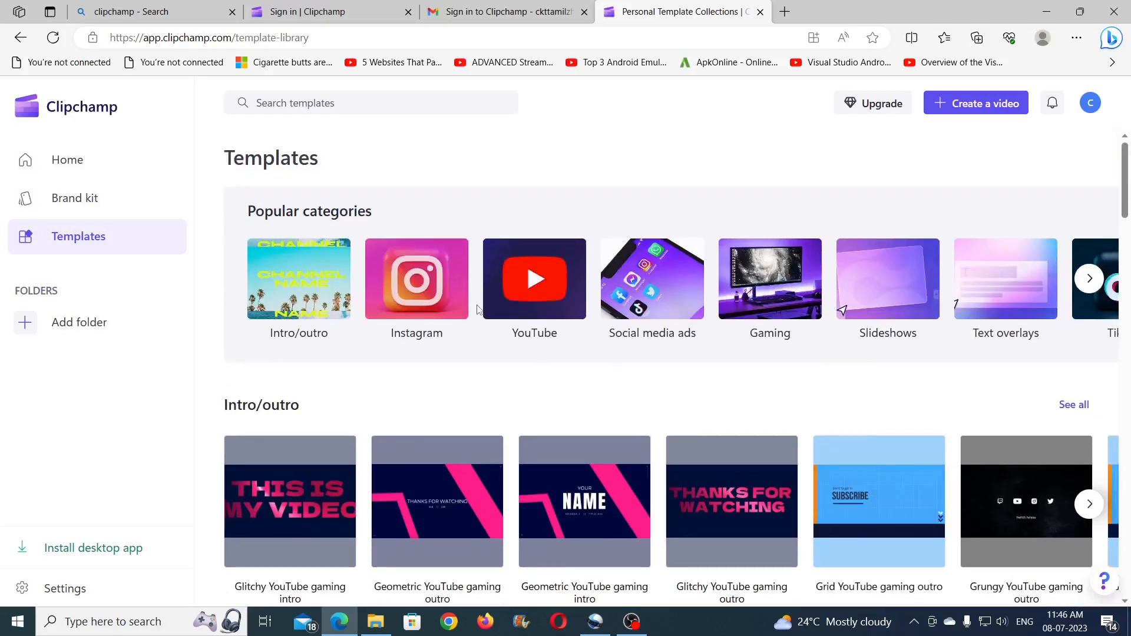
Return to the home page and create a new video from scratch
left_click(63, 165)
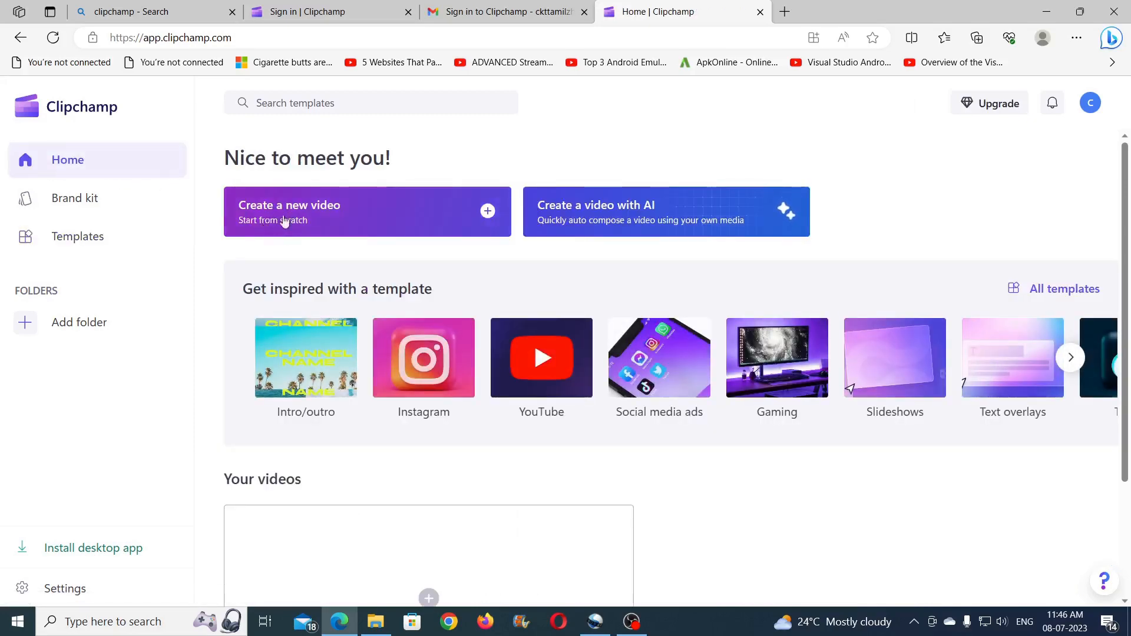
left_click(331, 222)
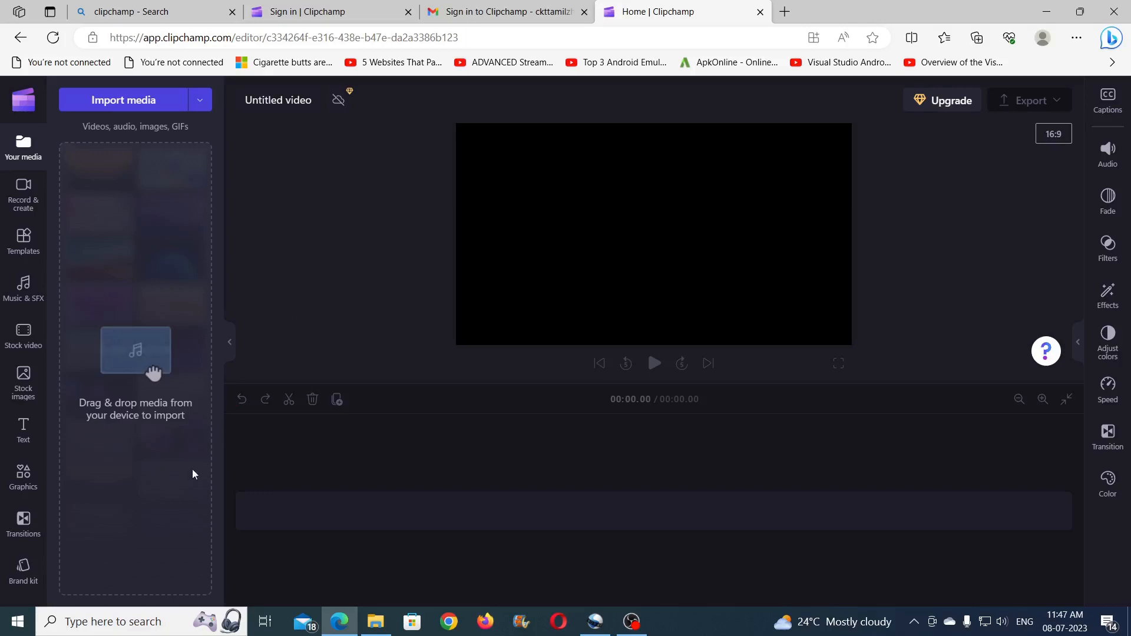
left_click(92, 622)
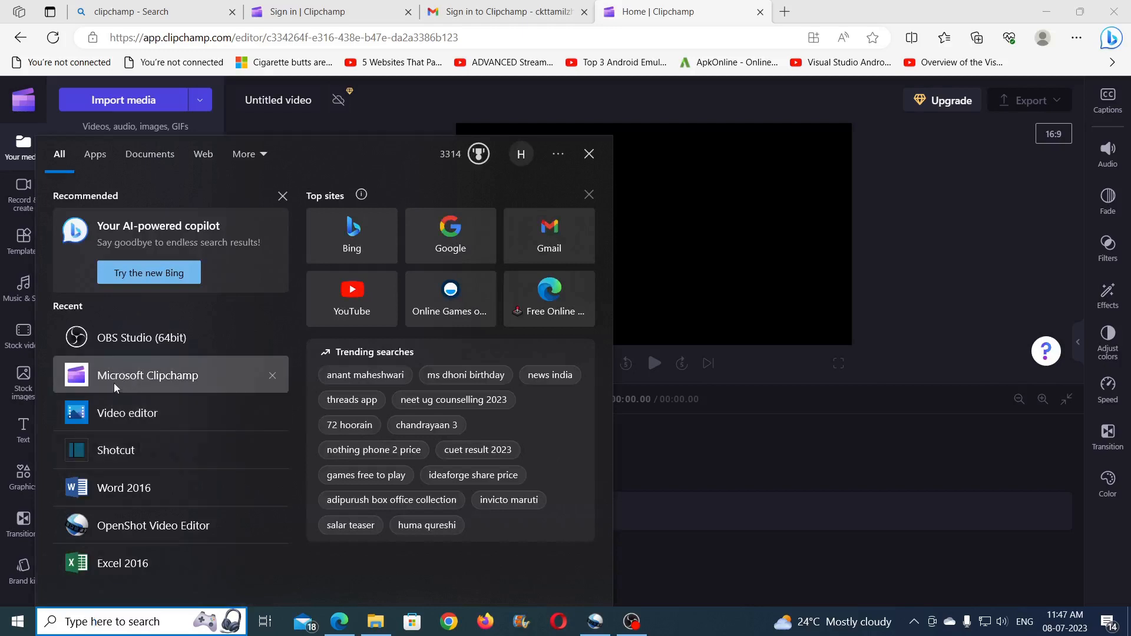
left_click(708, 104)
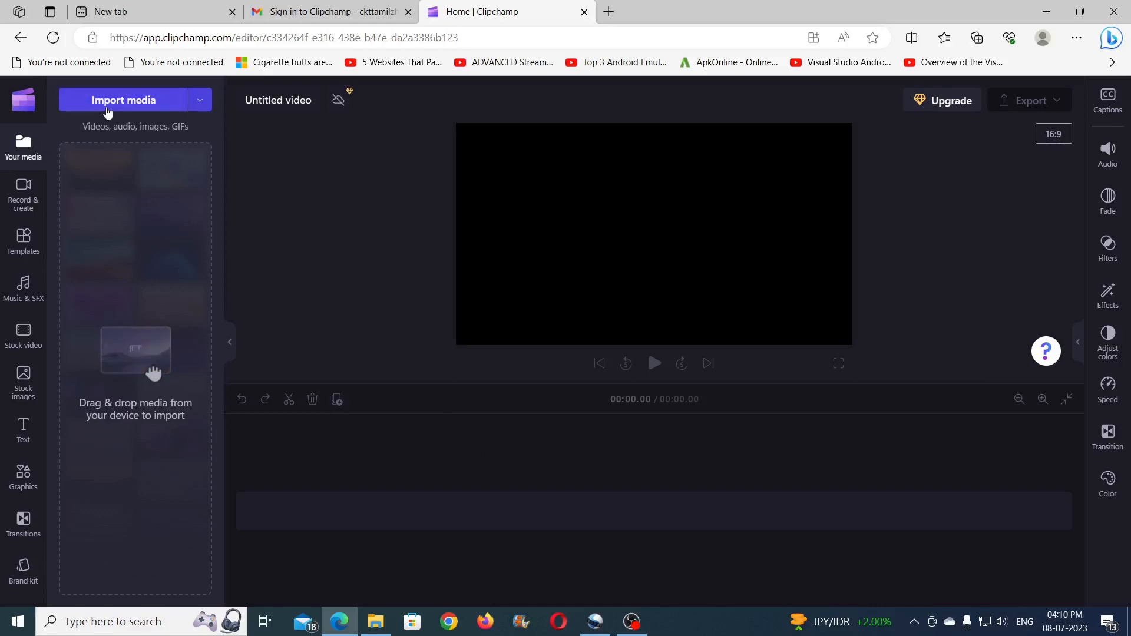
Import the image newborn-g72e8632b1_640 and the audio "Happy Birthday 80's - E's Jammy Jams" from the Babies folder
left_click(171, 101)
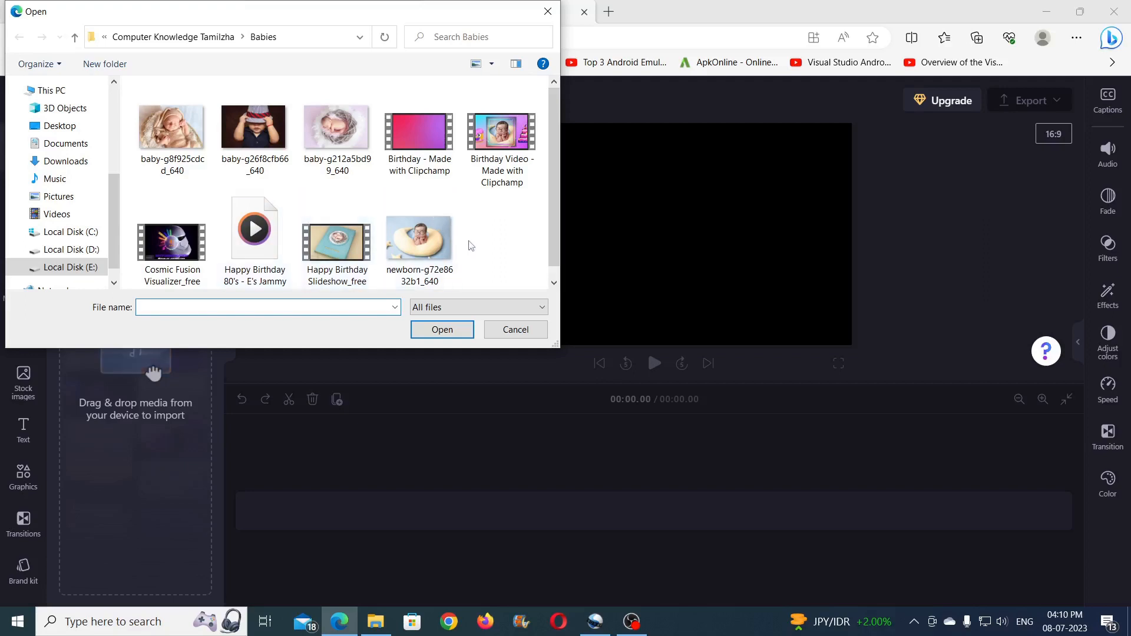
left_click(405, 236)
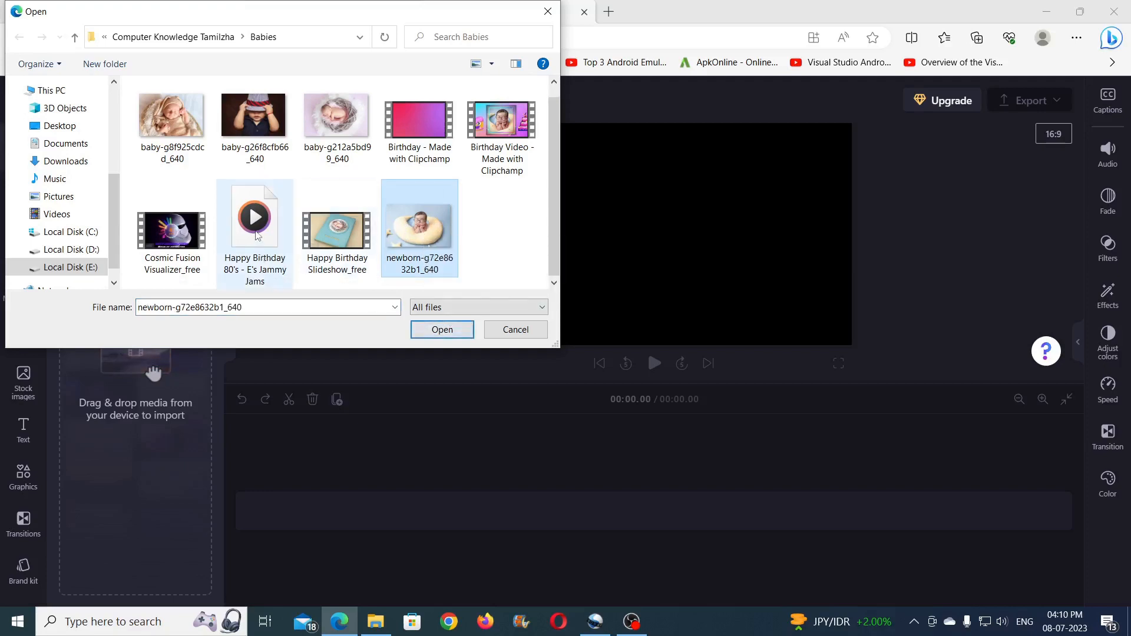
left_click(255, 226, "ctrl")
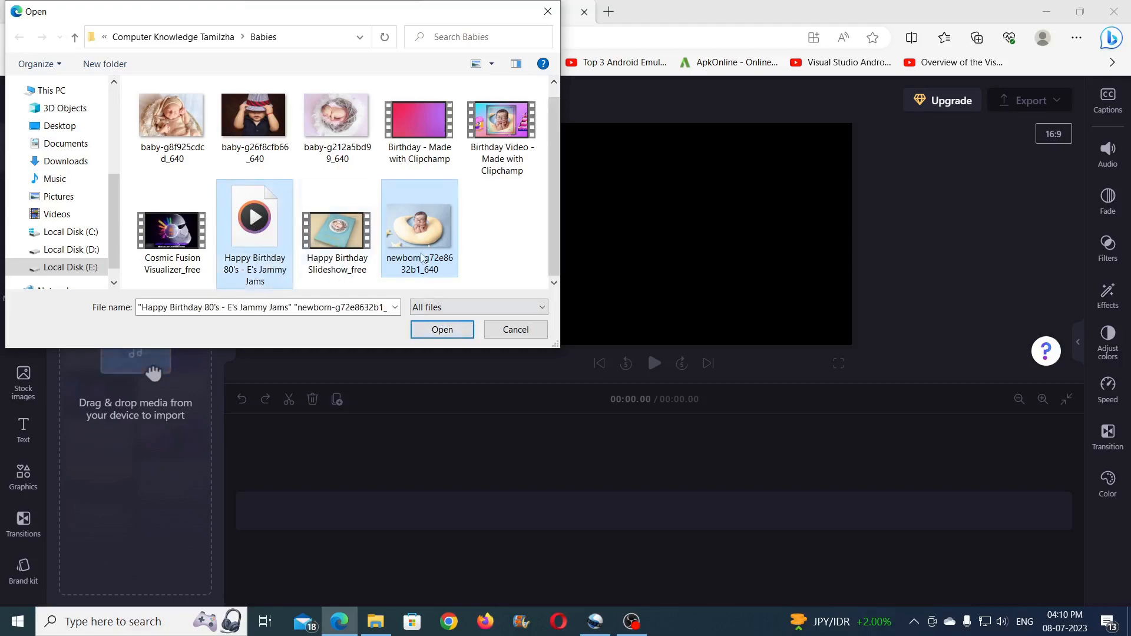
left_click_drag(183, 323, 177, 289)
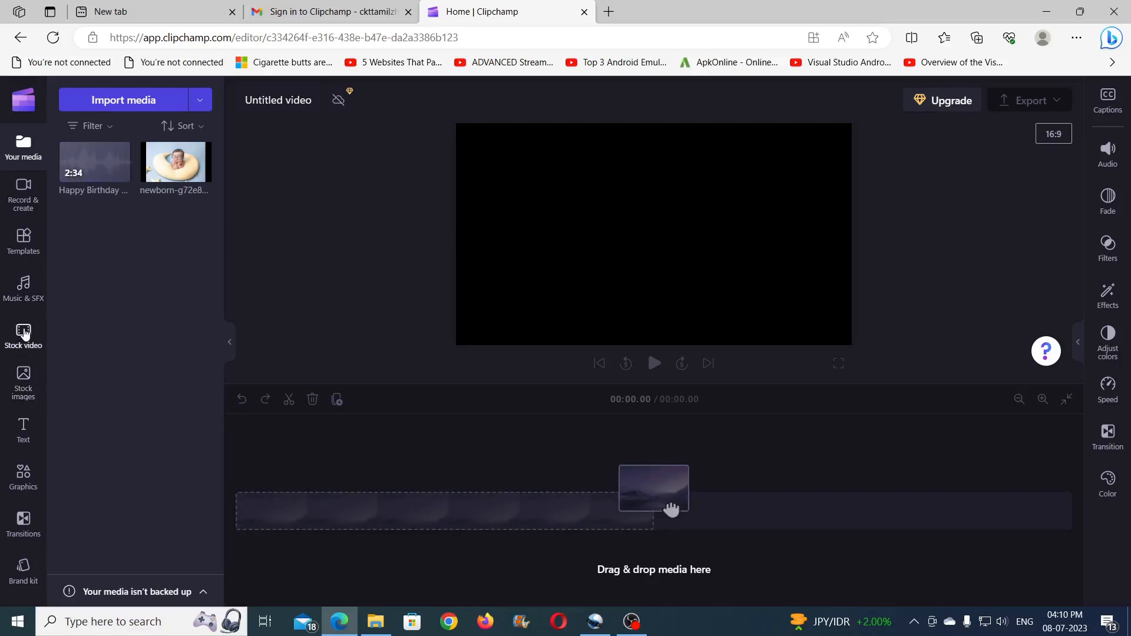
Browse the stock video backgrounds and add the free 20-second pink, blue and purple gradient clip to the timeline
left_click(25, 334)
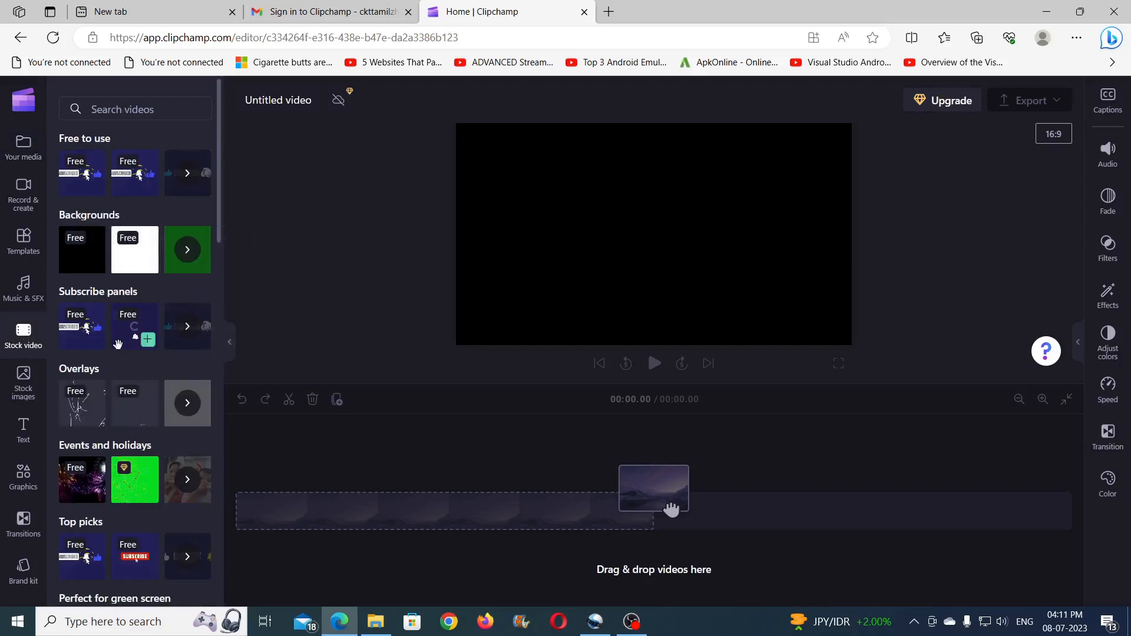
scroll(177, 383, "down", 4)
scroll(179, 388, "down", 5)
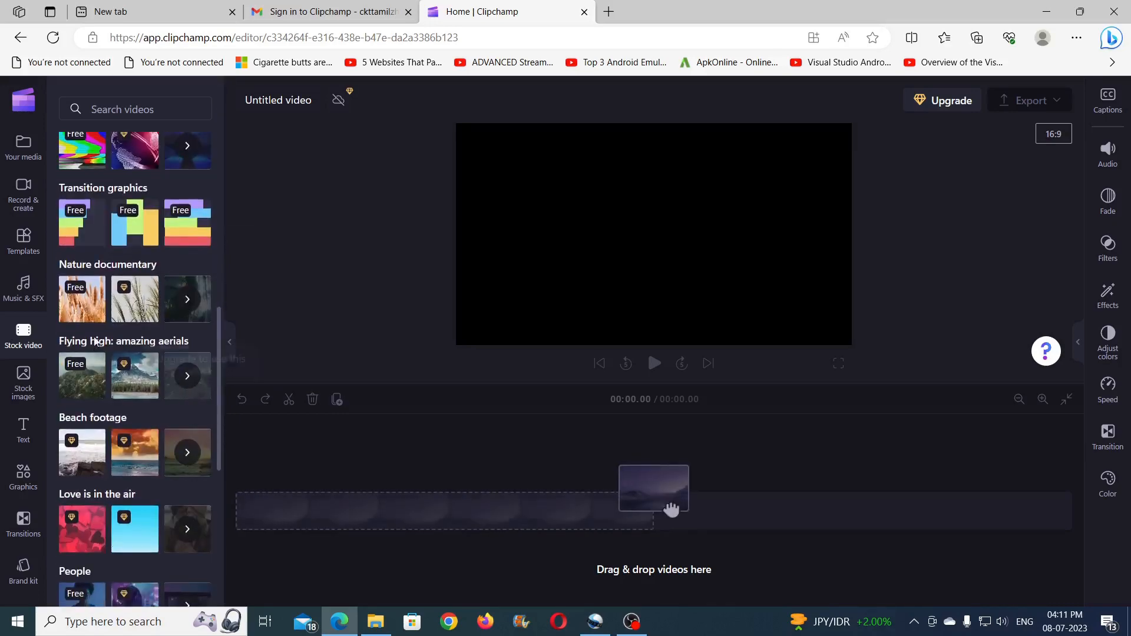
scroll(184, 326, "up", 9)
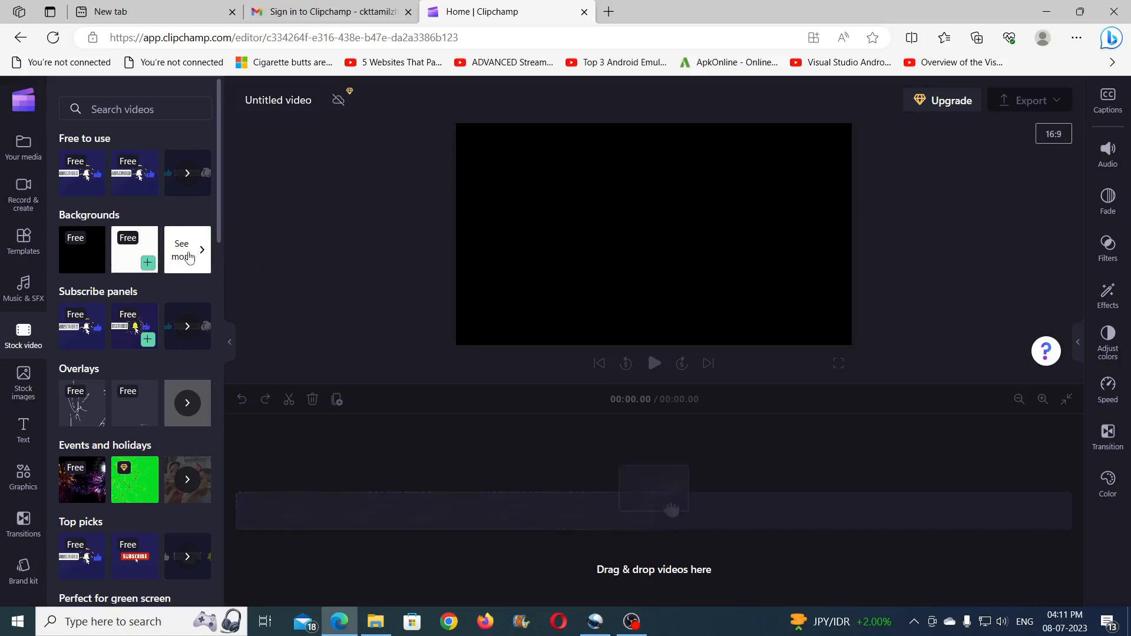
left_click(189, 257)
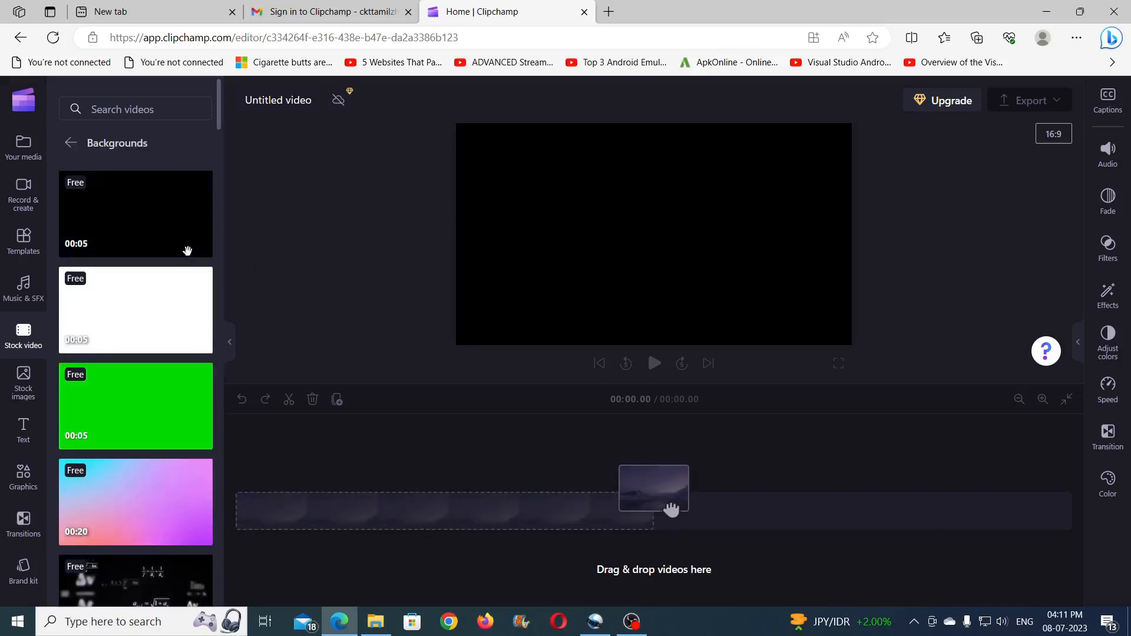
scroll(142, 349, "down", 3)
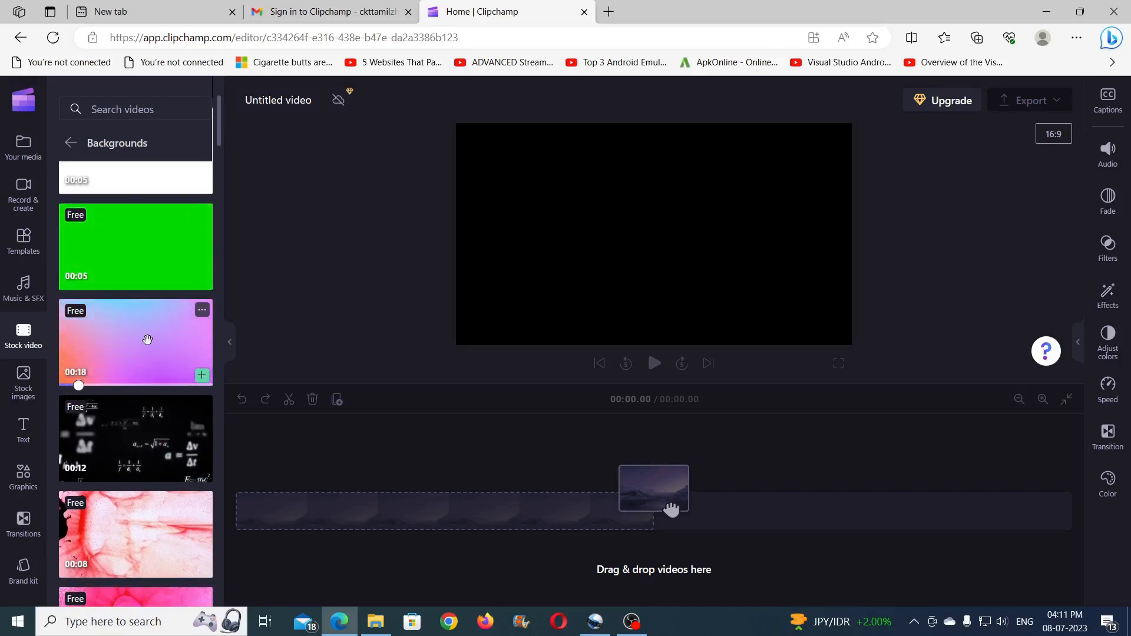
scroll(147, 339, "down", 12)
scroll(147, 338, "up", 15)
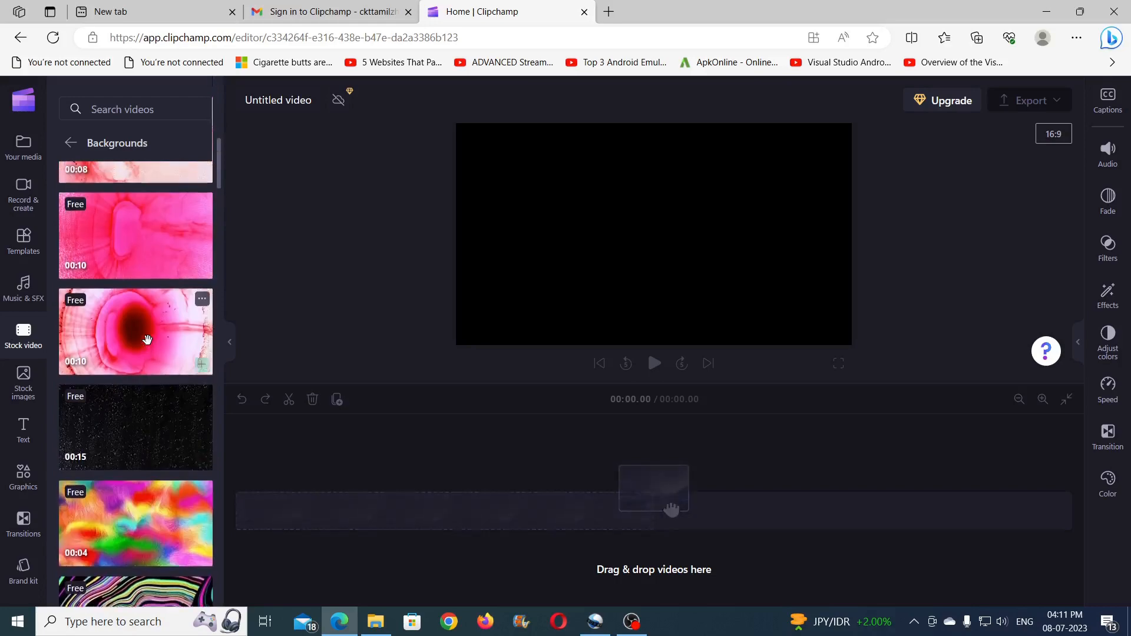
scroll(176, 359, "down", 3)
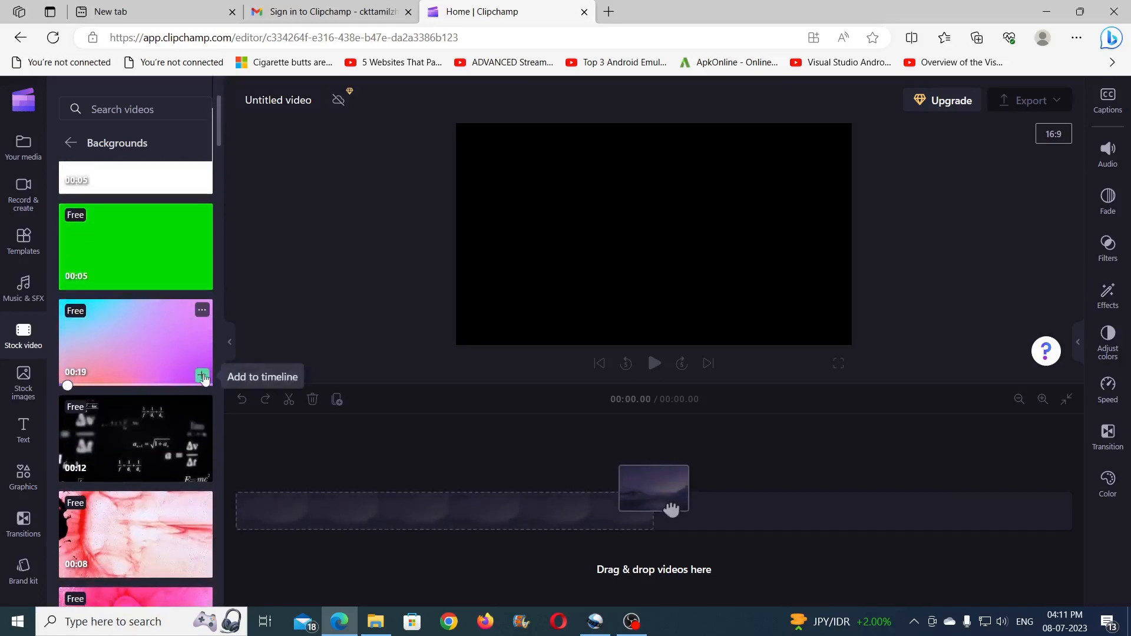
left_click(202, 375)
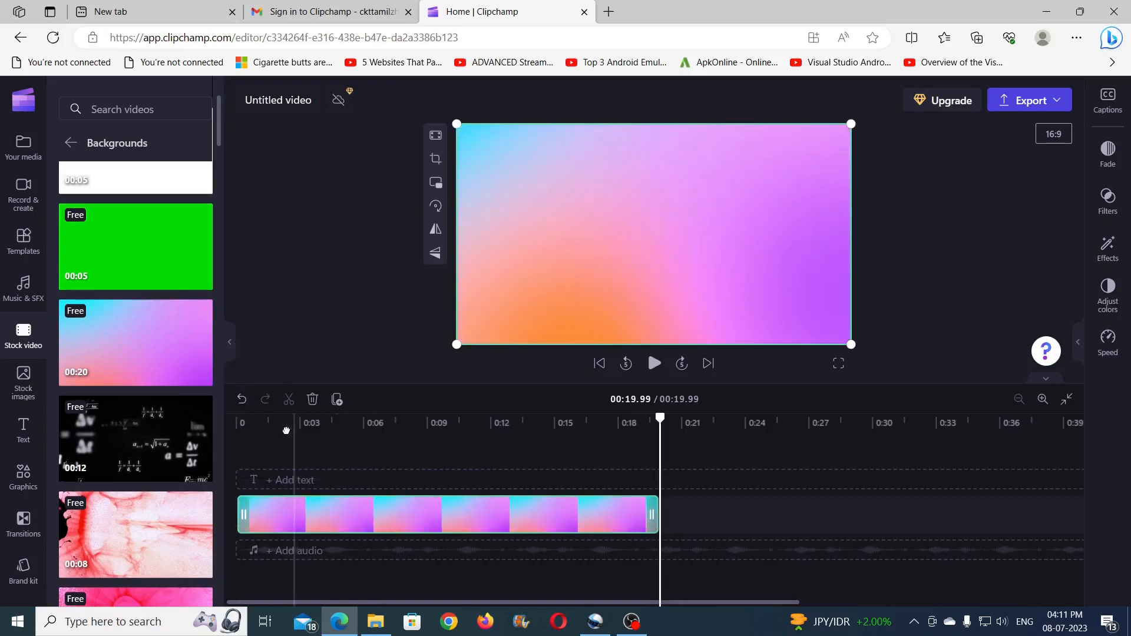
Add the newborn photo to the timeline, place it at the start on a track above the gradient background, and select it
mouse_move(162, 395)
scroll(107, 383, "up", 1)
scroll(108, 383, "up", 1)
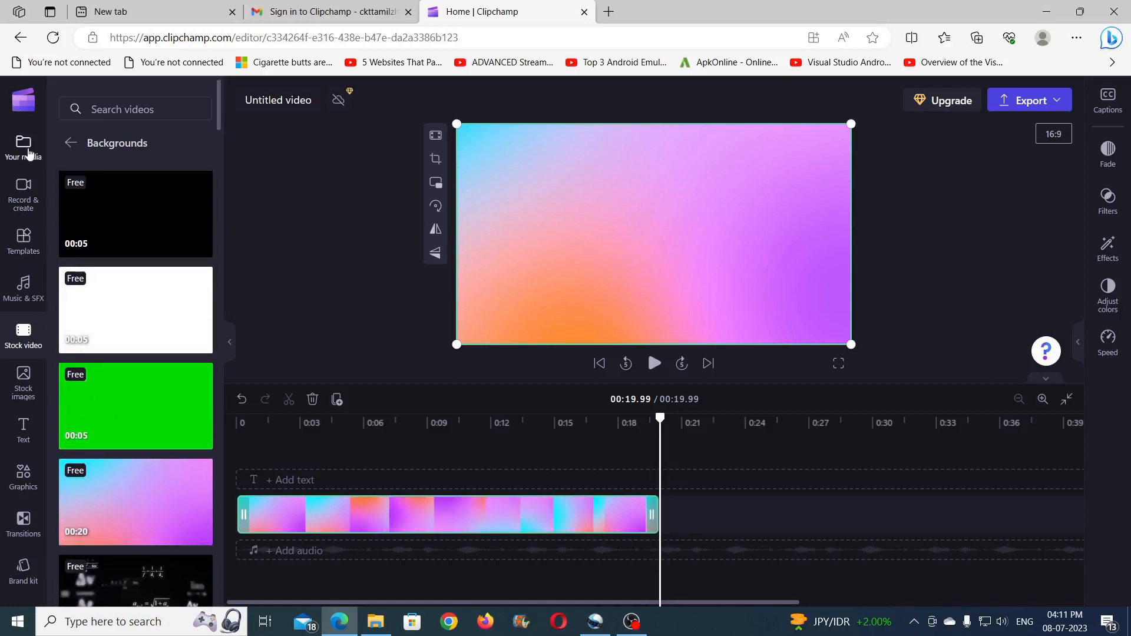
left_click(28, 153)
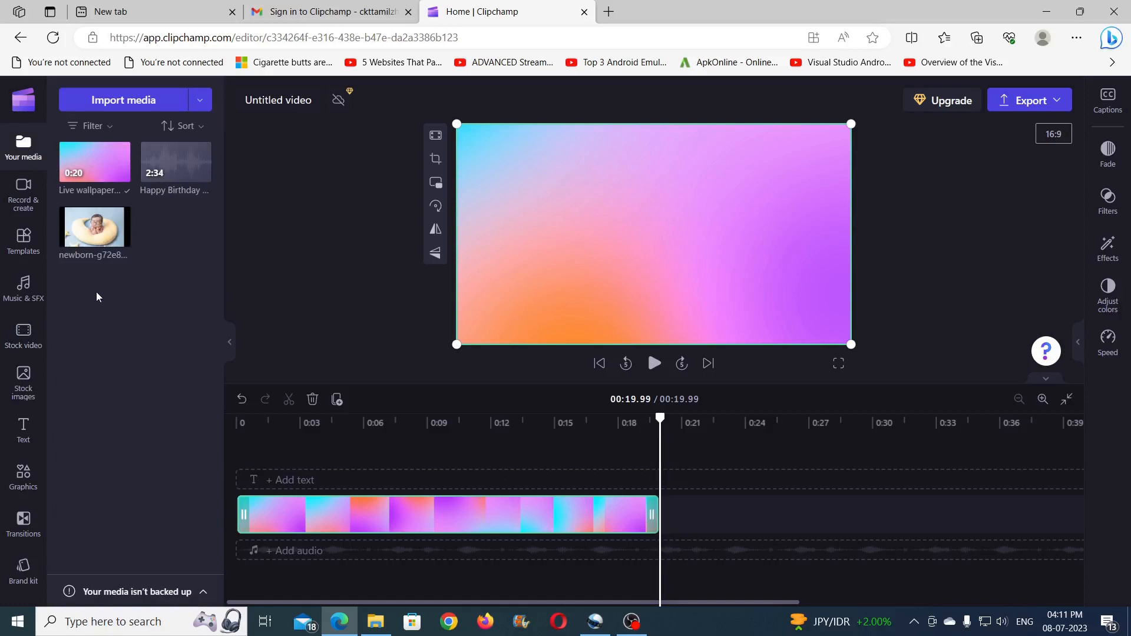
mouse_move(119, 248)
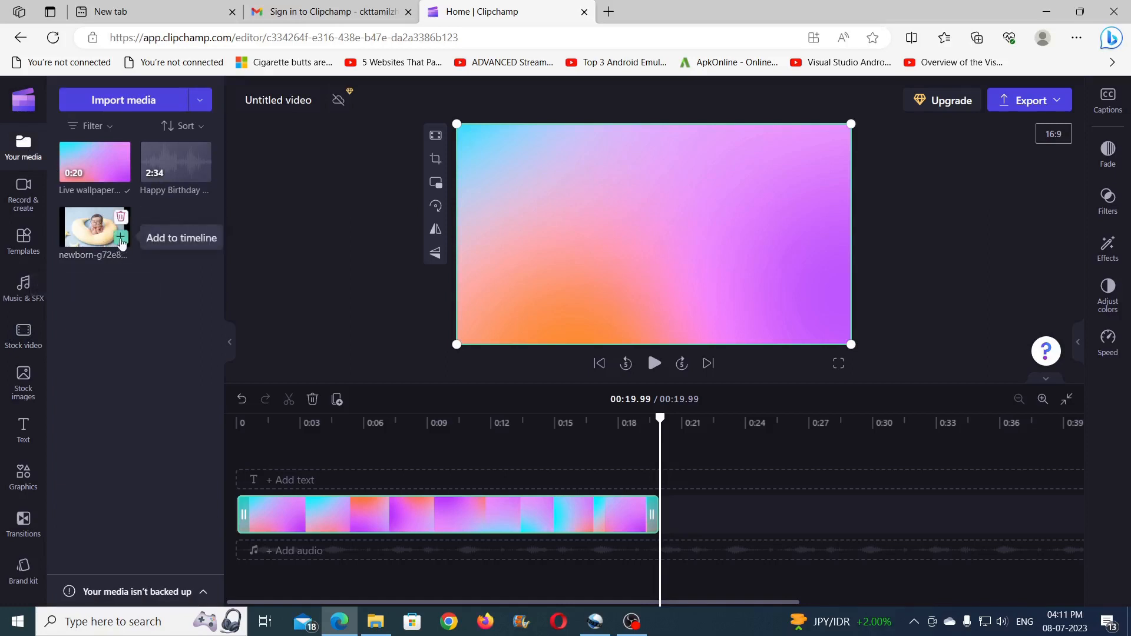
left_click(120, 239)
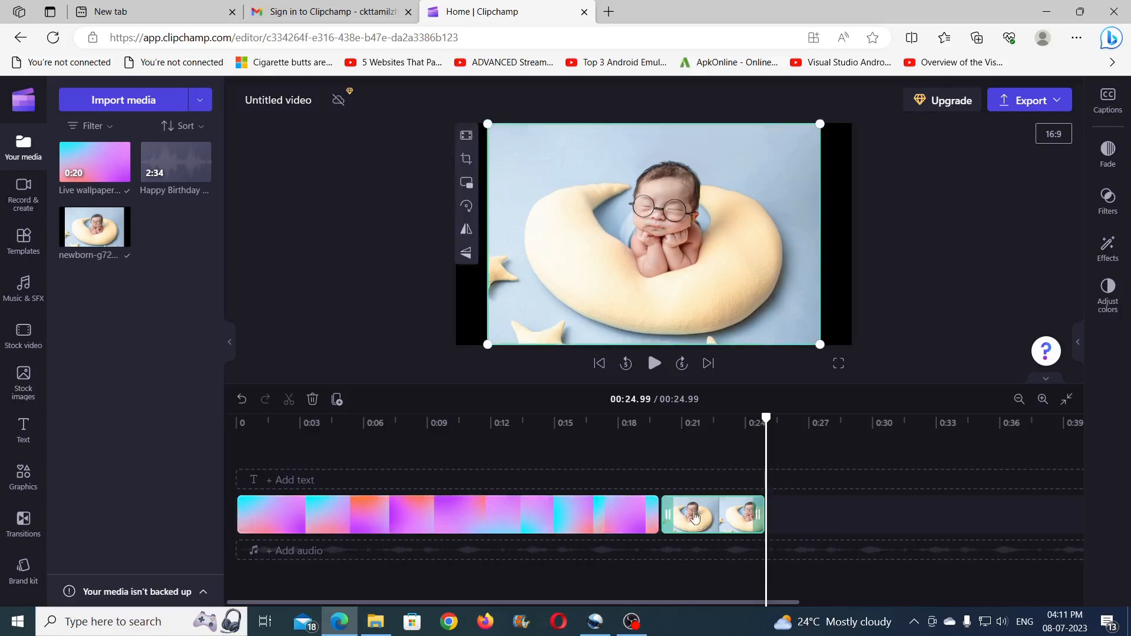
left_click_drag(698, 519, 271, 475)
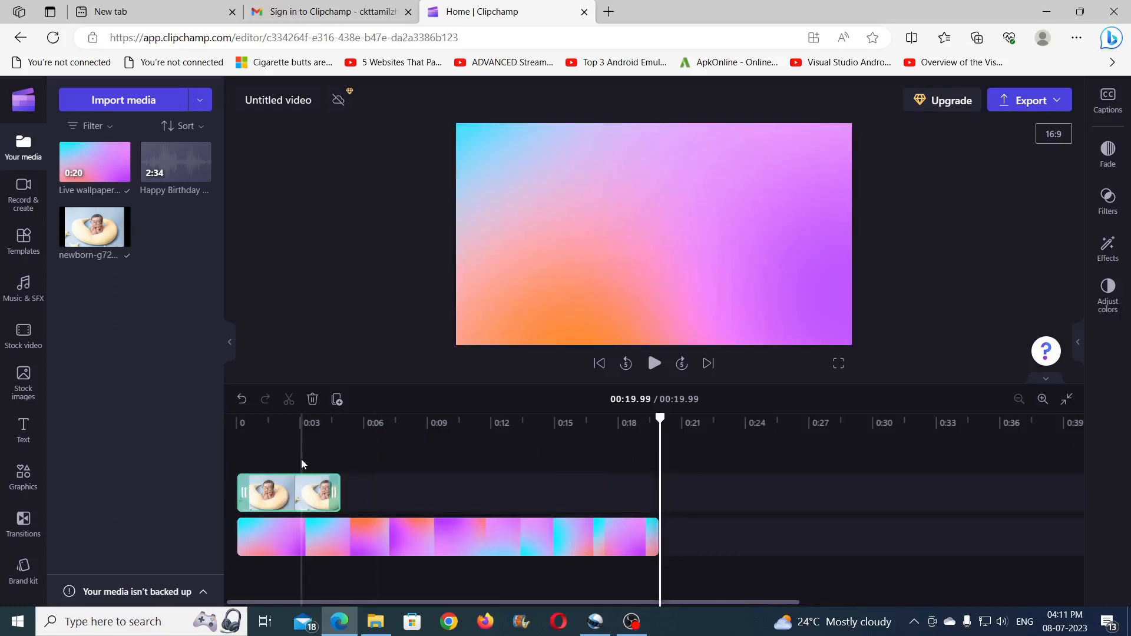
left_click(301, 421)
left_click(268, 492)
left_click(271, 533)
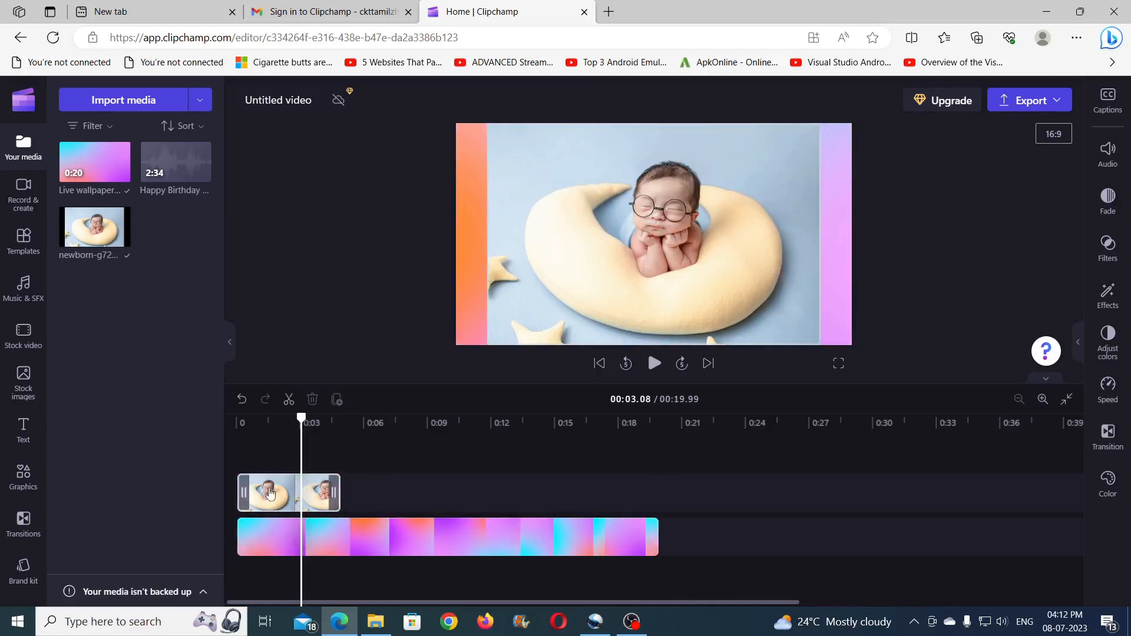
left_click(273, 488)
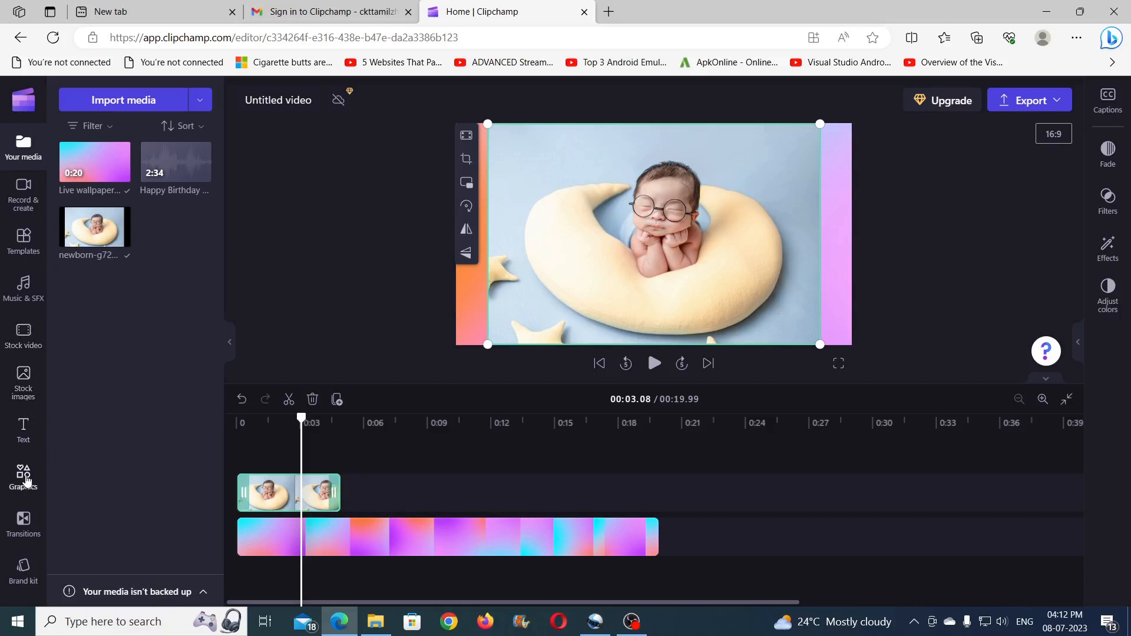
Add the square neon line frame from the light effect frames on a top track, starting at the beginning of the timeline
left_click(25, 477)
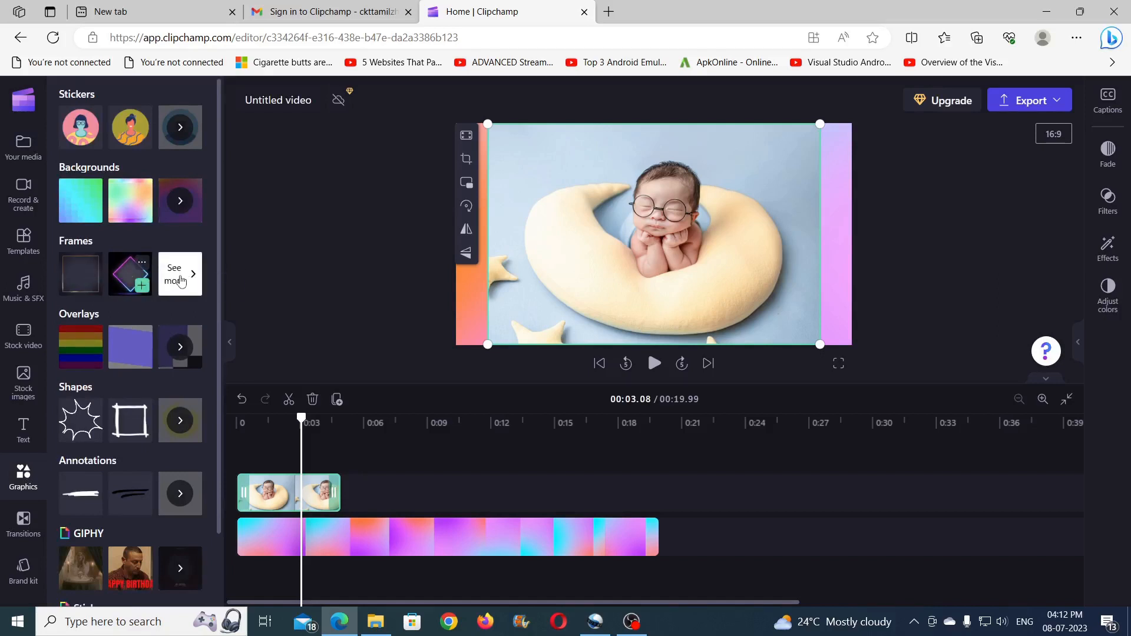
left_click(181, 281)
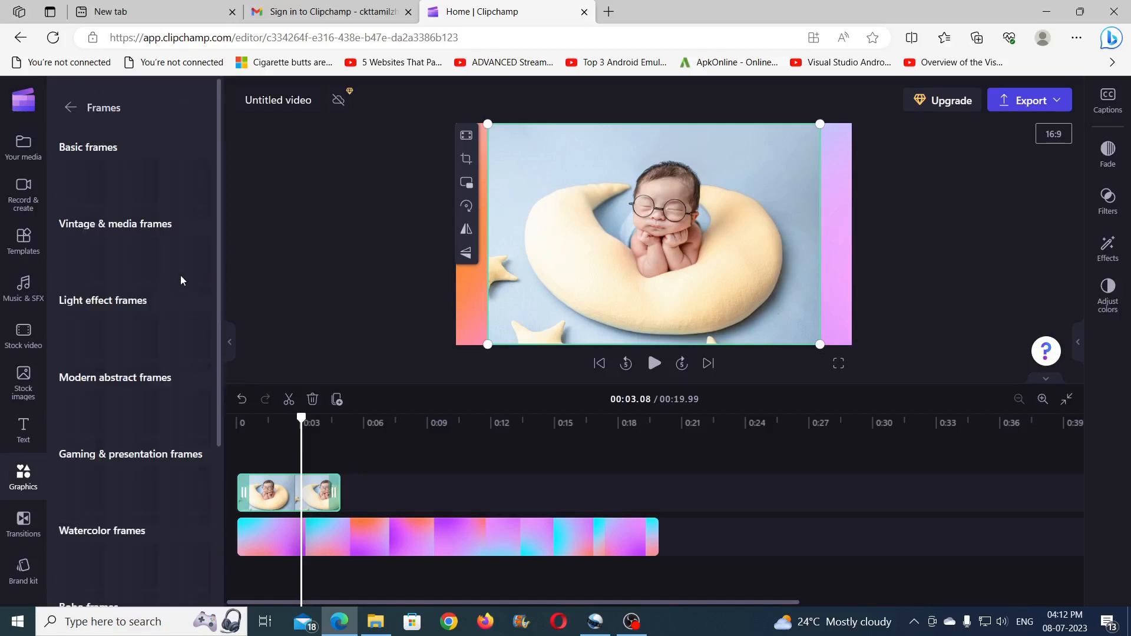
scroll(182, 281, "down", 1)
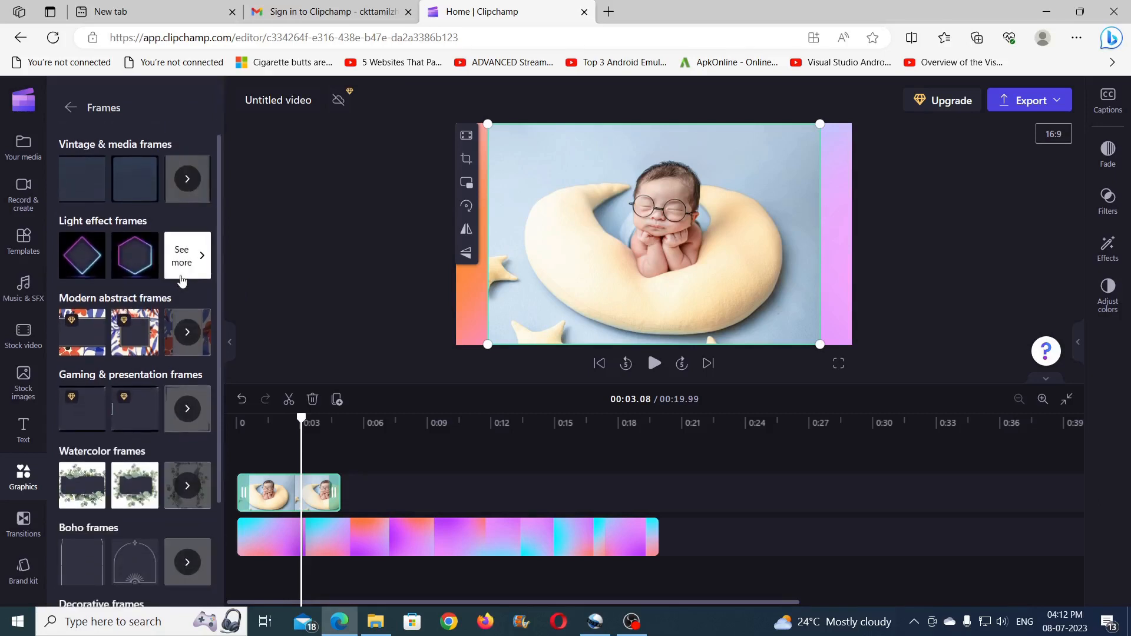
scroll(182, 281, "up", 1)
scroll(188, 281, "down", 2)
scroll(194, 282, "up", 1)
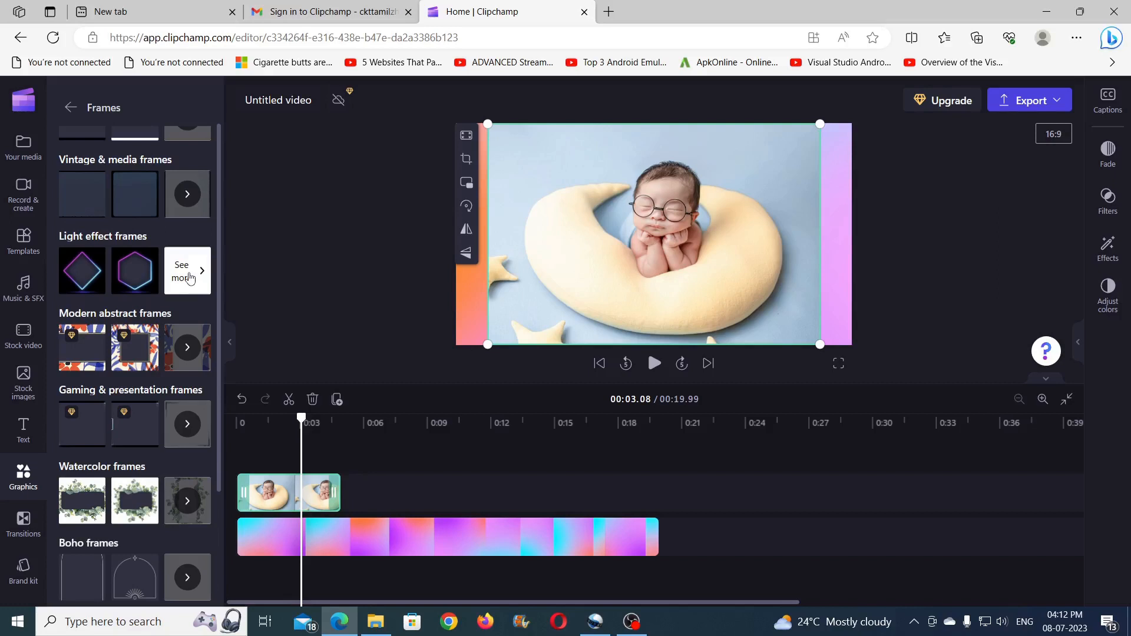
left_click(185, 278)
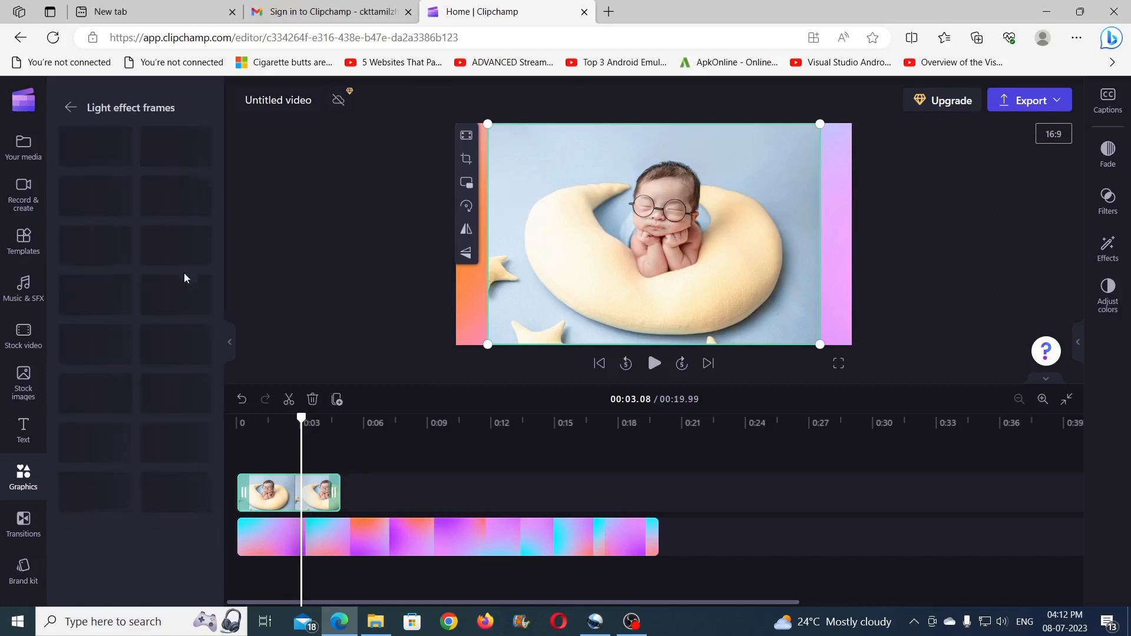
scroll(169, 280, "down", 6)
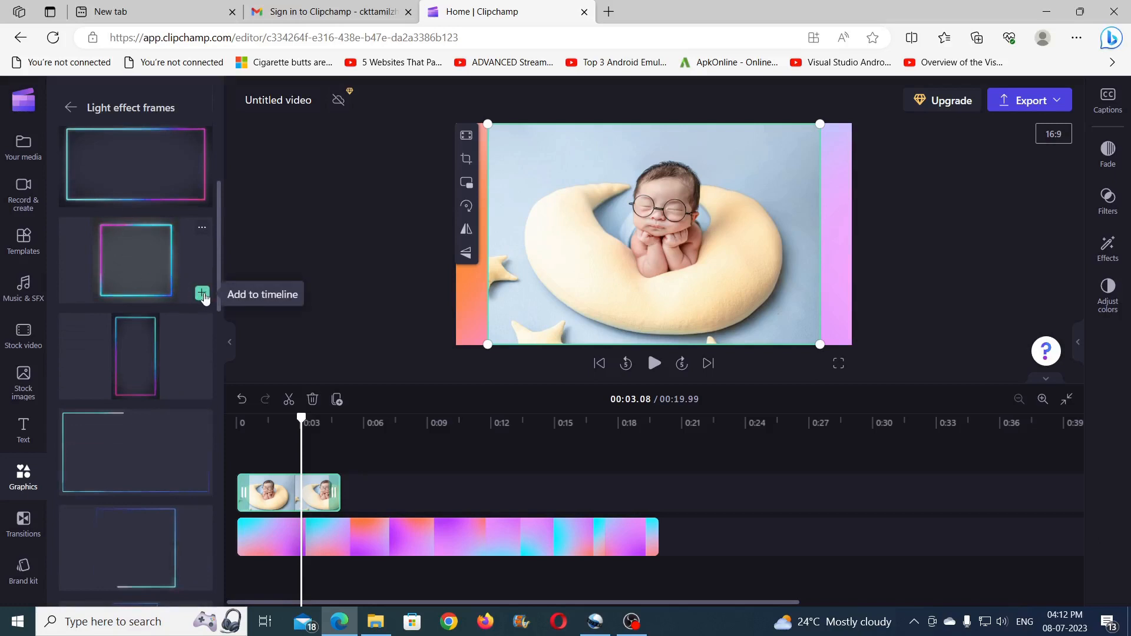
left_click(201, 294)
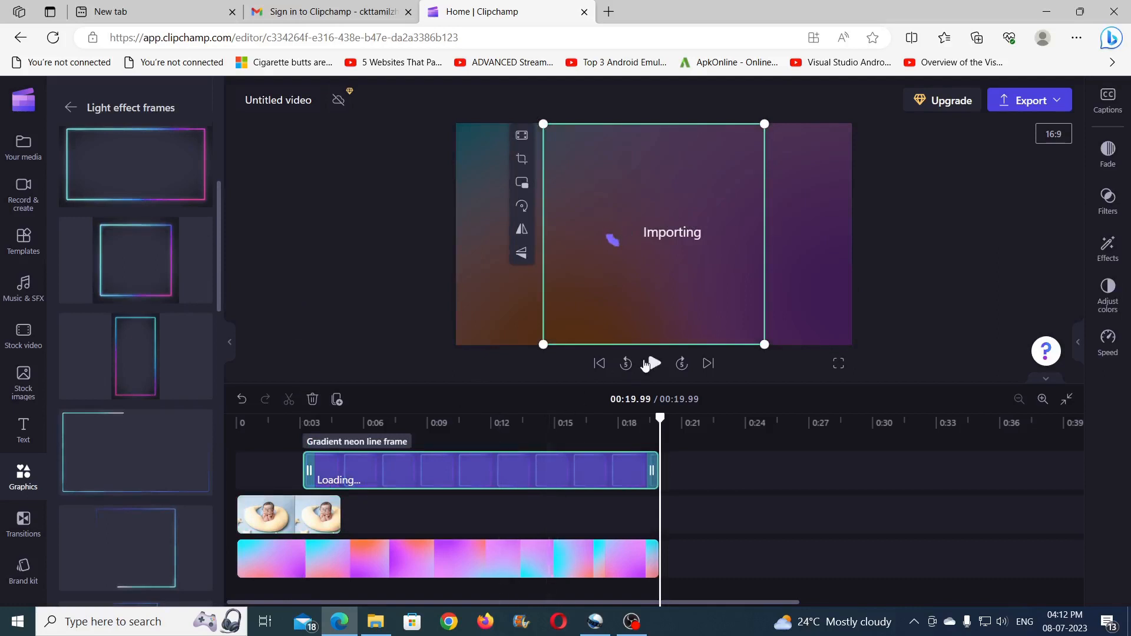
left_click_drag(532, 470, 444, 467)
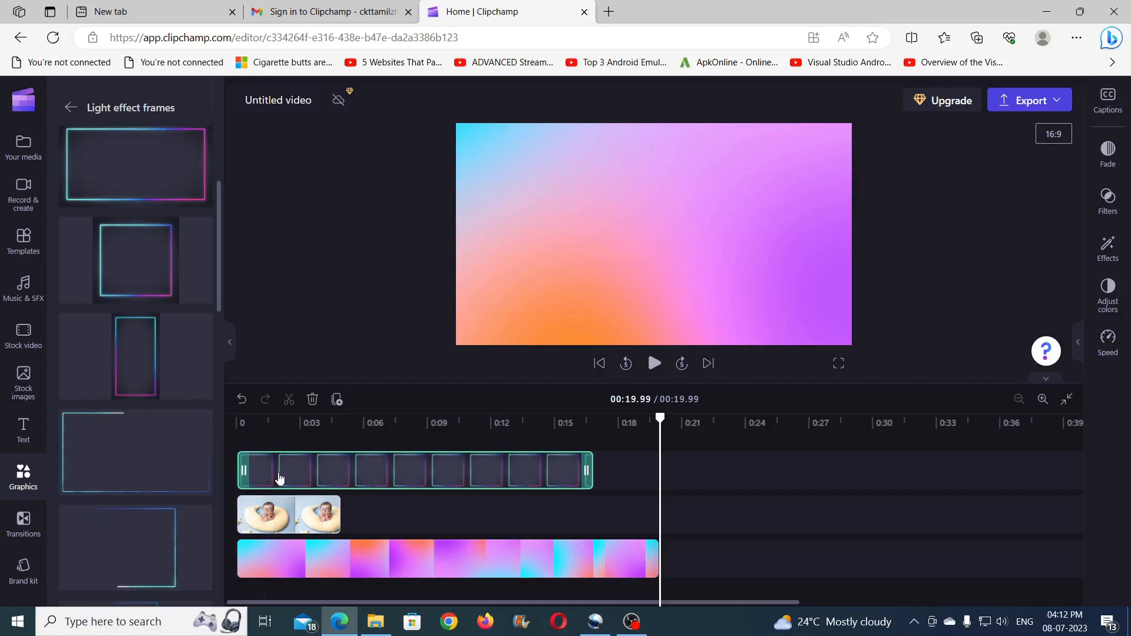
Extend the newborn photo and the neon frame clips to end together with the gradient background clip
left_click(288, 430)
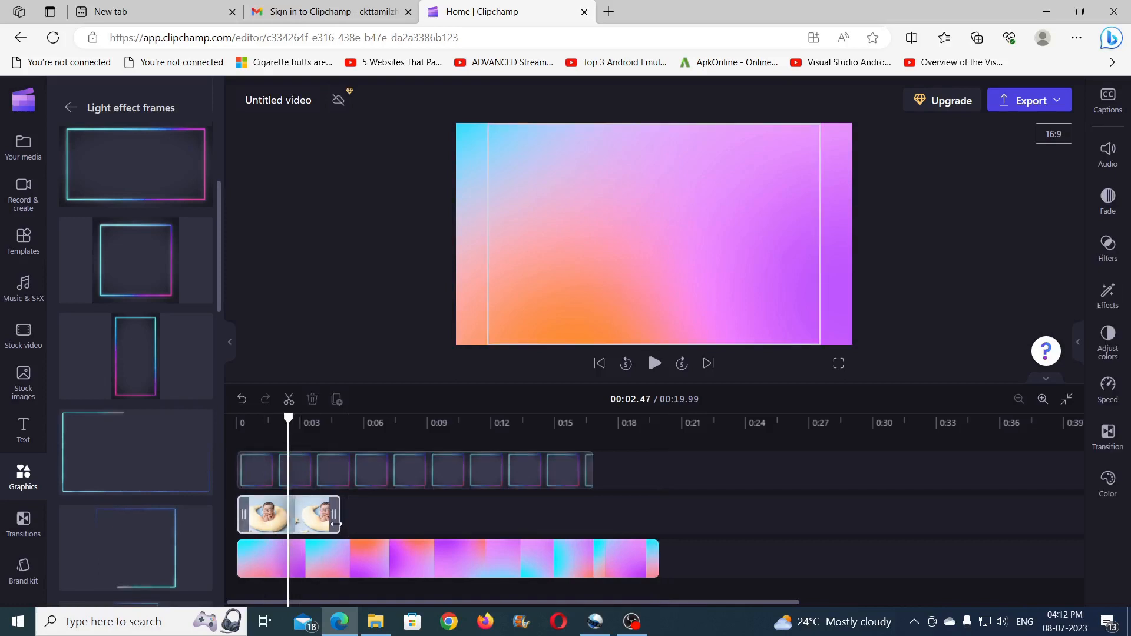
left_click_drag(416, 517, 651, 517)
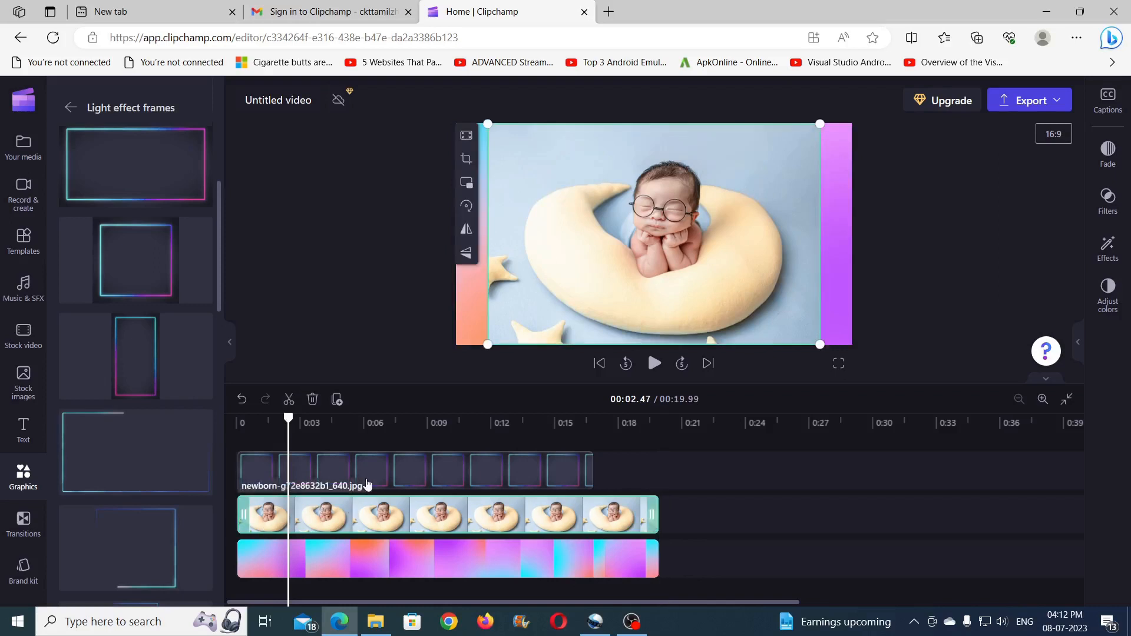
left_click(367, 477)
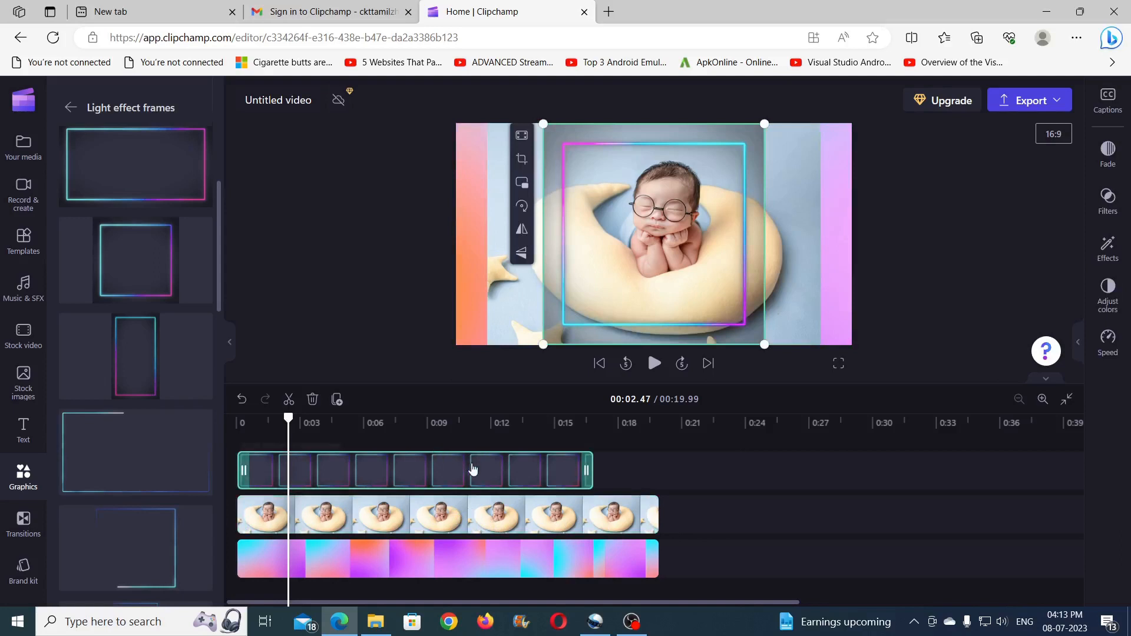
left_click_drag(589, 467, 656, 467)
Shrink the square neon frame on the canvas and reposition it around the baby
left_click(617, 465)
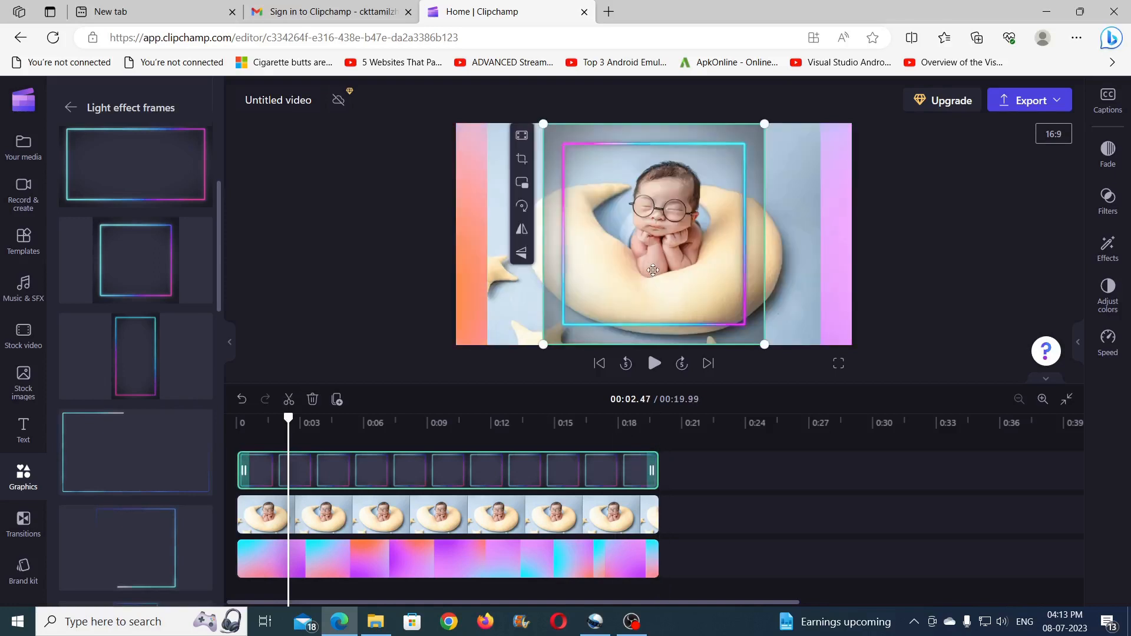
left_click_drag(764, 345, 738, 308)
left_click_drag(617, 217, 634, 229)
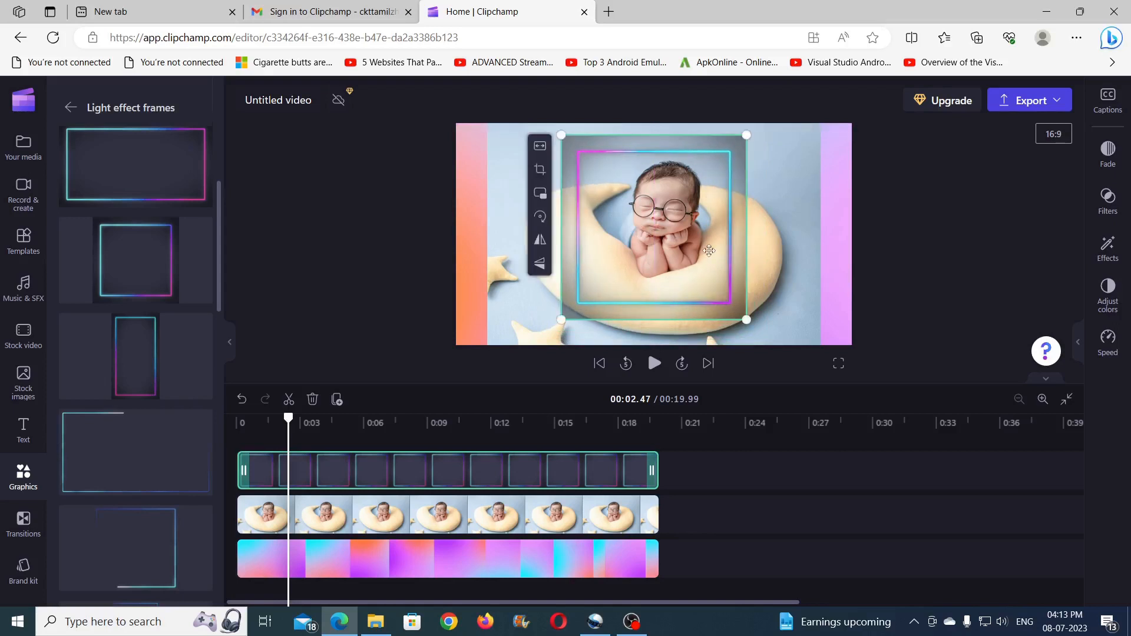
Crop the newborn photo on all sides to a nearly square area around the baby's head and hands, inside the neon frame
left_click(781, 235)
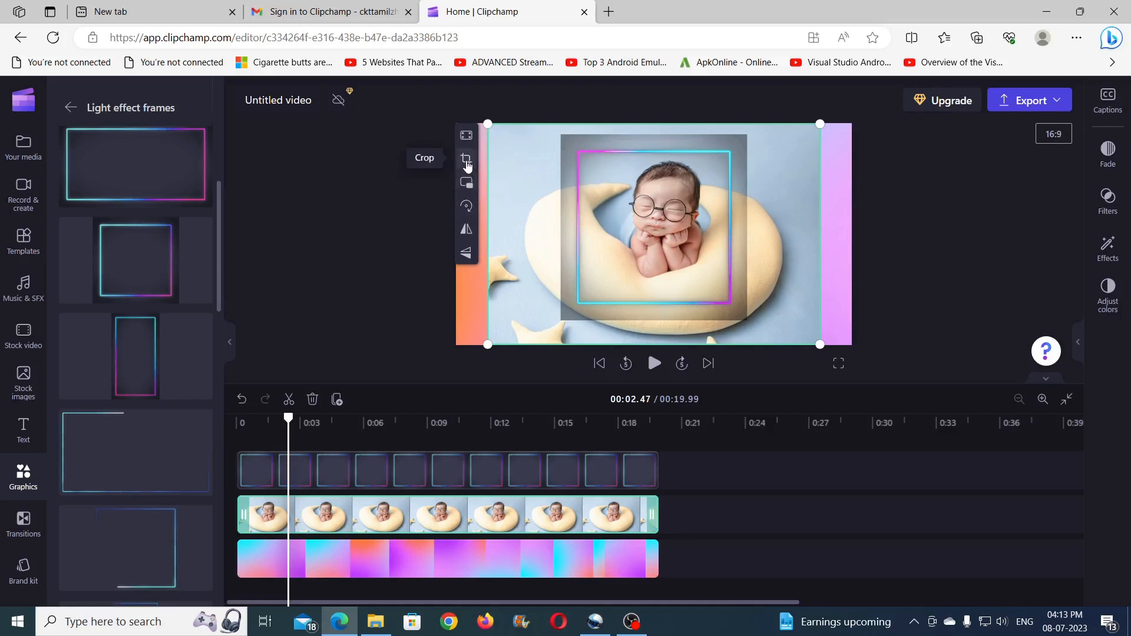
left_click(467, 163)
left_click_drag(486, 232, 596, 235)
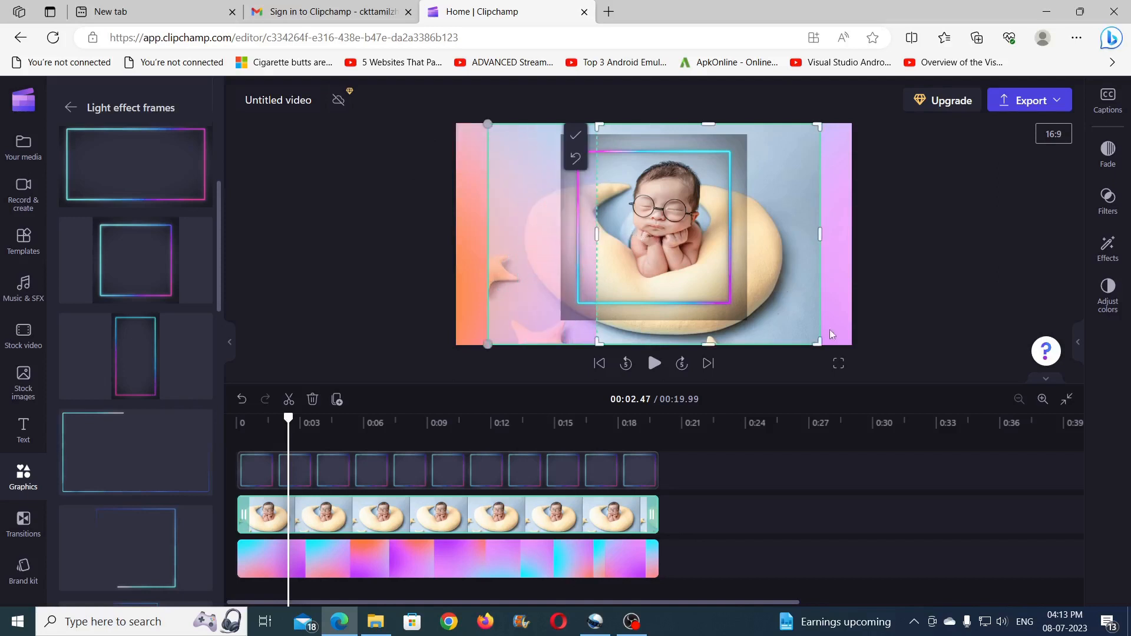
left_click_drag(817, 342, 717, 284)
left_click_drag(599, 283, 608, 276)
left_click_drag(716, 125, 720, 157)
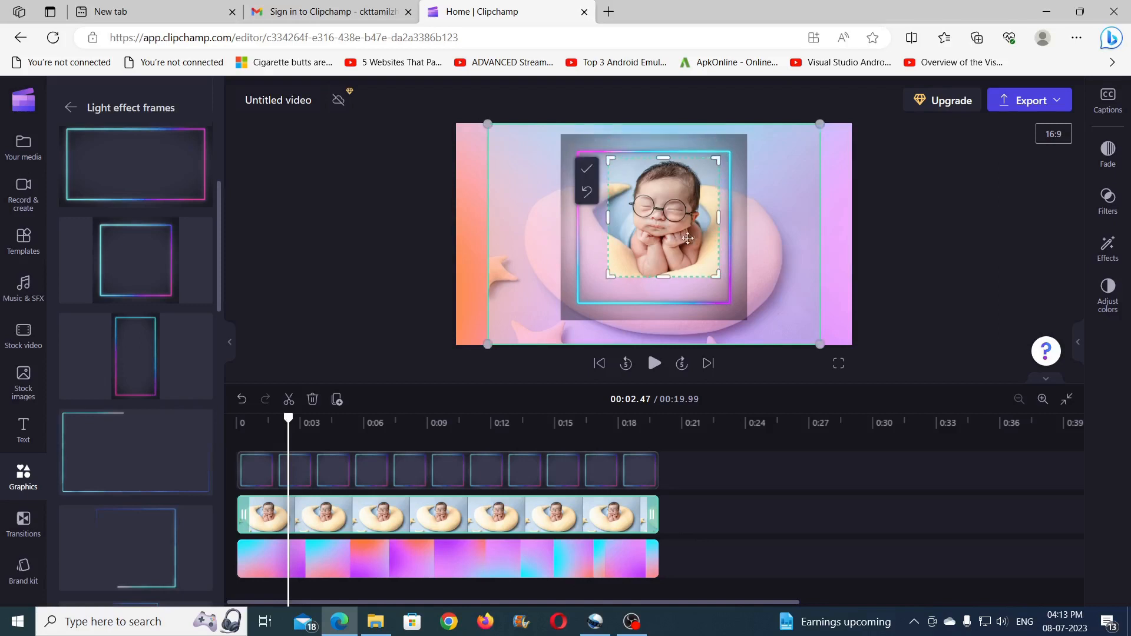
left_click(841, 243)
Shrink the square neon frame further and move it to the right half of the video canvas
mouse_move(683, 230)
left_mouse_down()
mouse_move(670, 230)
mouse_move(696, 243)
left_mouse_up()
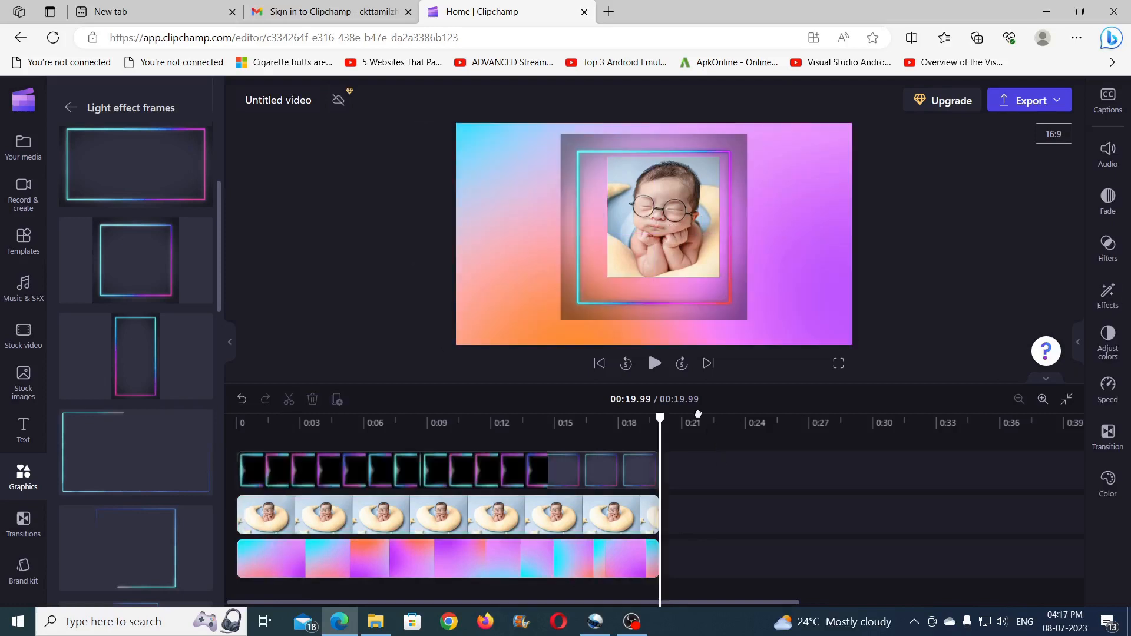
left_click(638, 260)
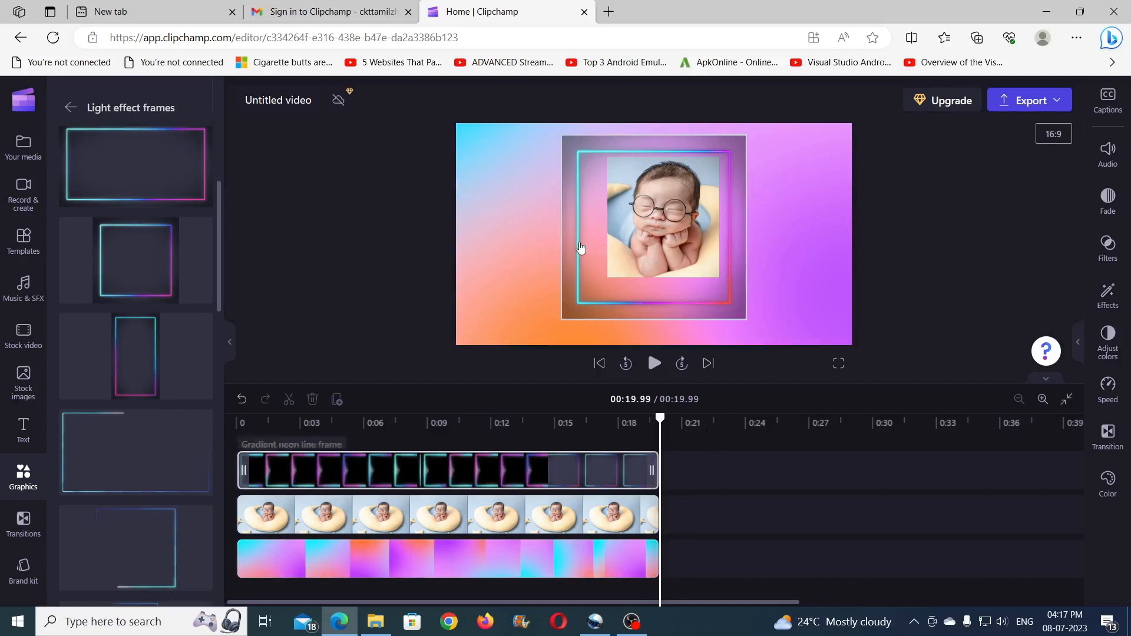
left_click(580, 247)
left_click_drag(559, 322, 576, 305)
left_click_drag(719, 265, 710, 263)
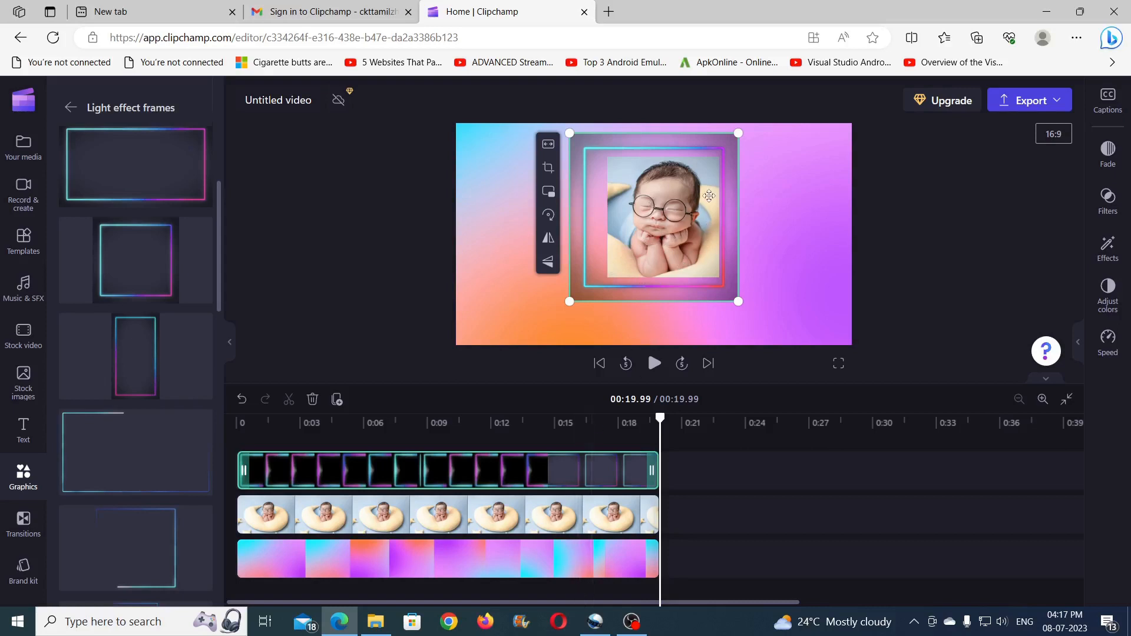
left_click_drag(679, 216, 758, 215)
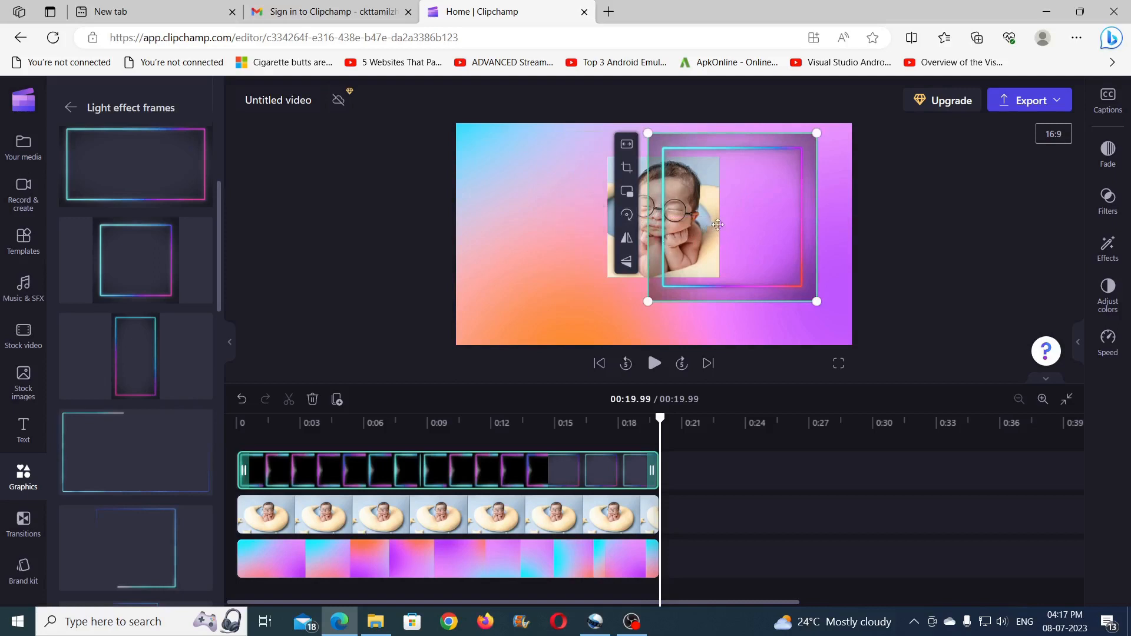
Move the square neon frame back over the baby and enlarge the newborn photo to fill it
left_click_drag(736, 219, 663, 222)
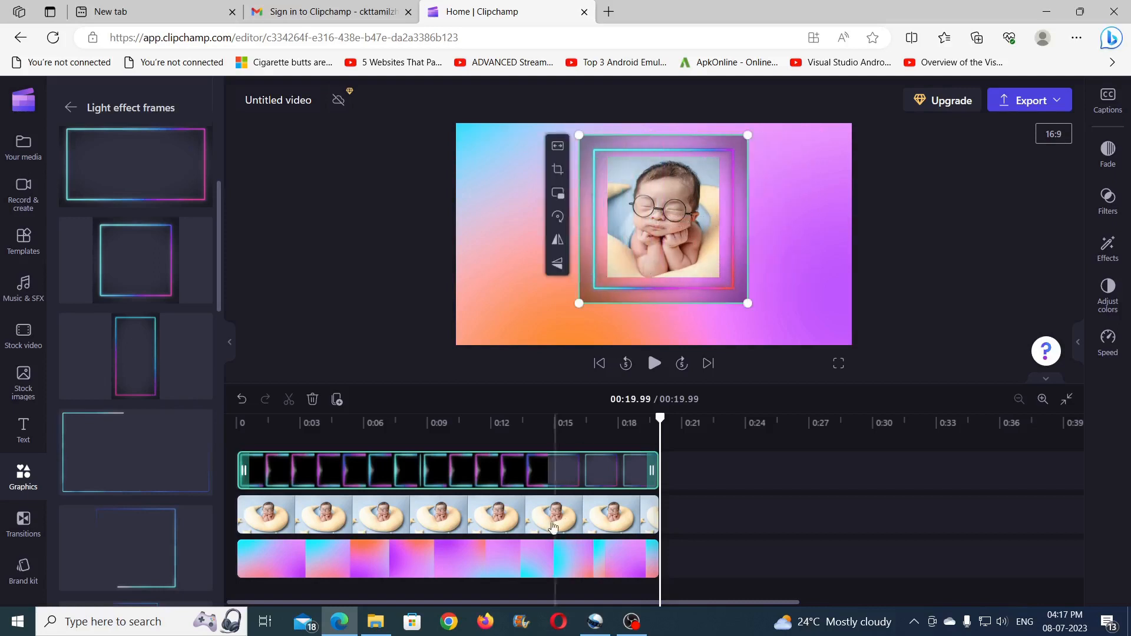
left_click(494, 517)
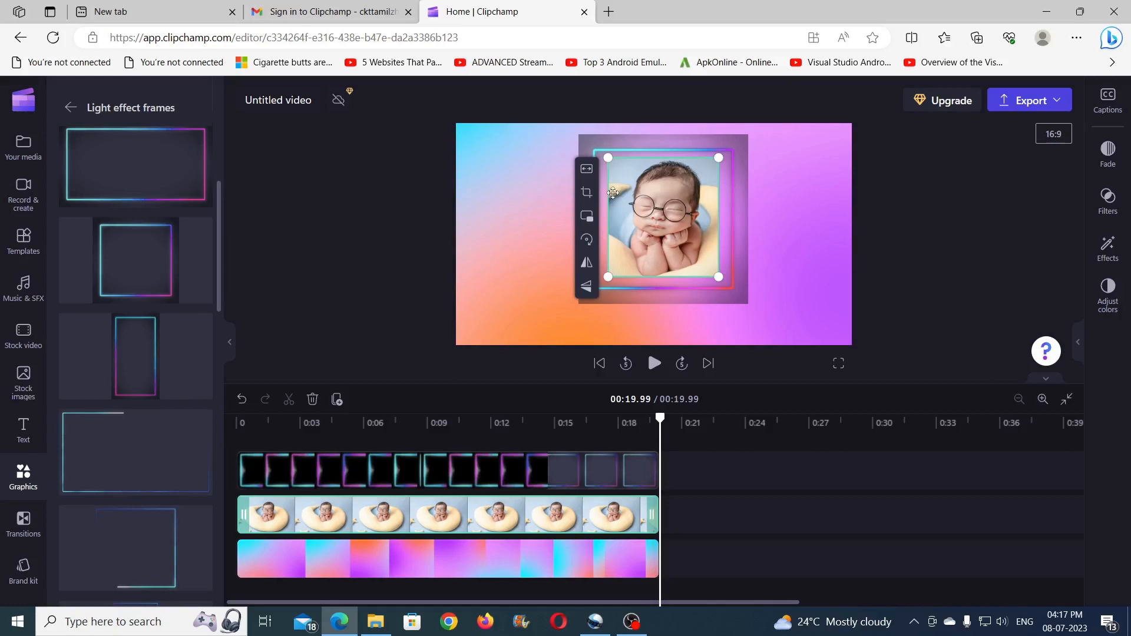
left_click_drag(661, 211, 640, 195)
left_click_drag(698, 262, 748, 295)
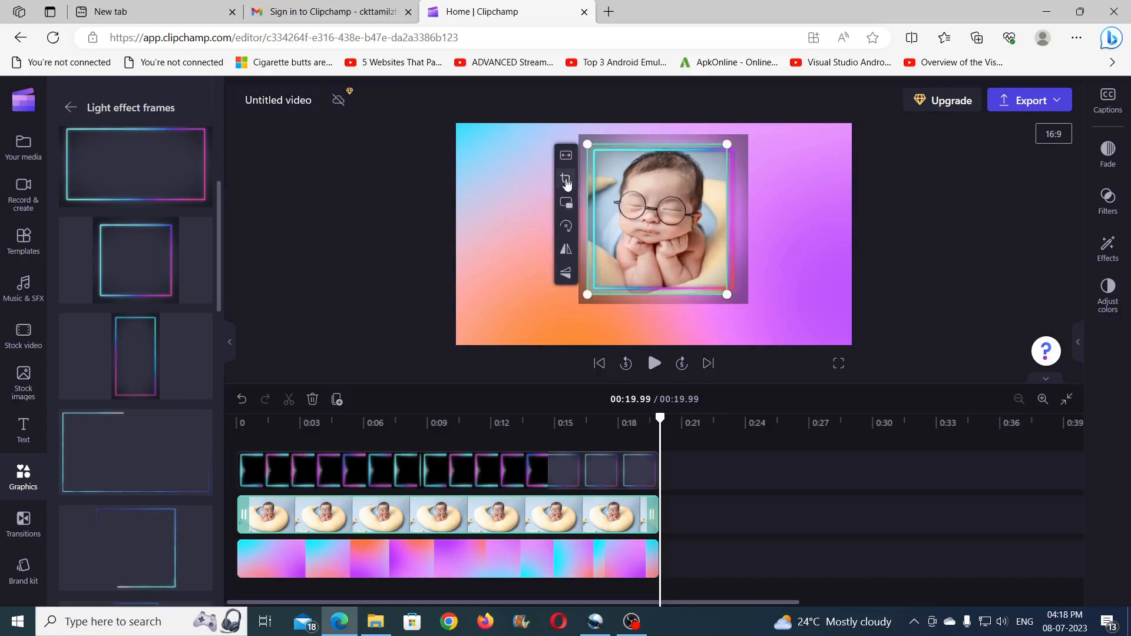
Widen the newborn photo's crop on its right side to just past the neon frame's edge and apply it
left_click(566, 180)
left_click_drag(726, 221, 738, 221)
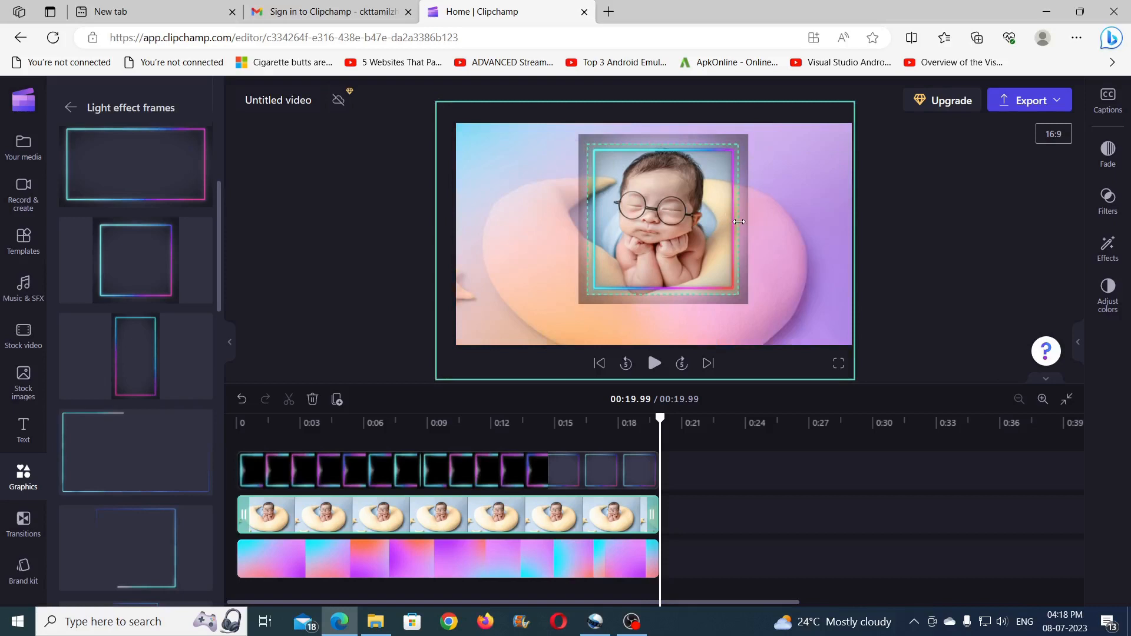
left_click_drag(738, 221, 738, 222)
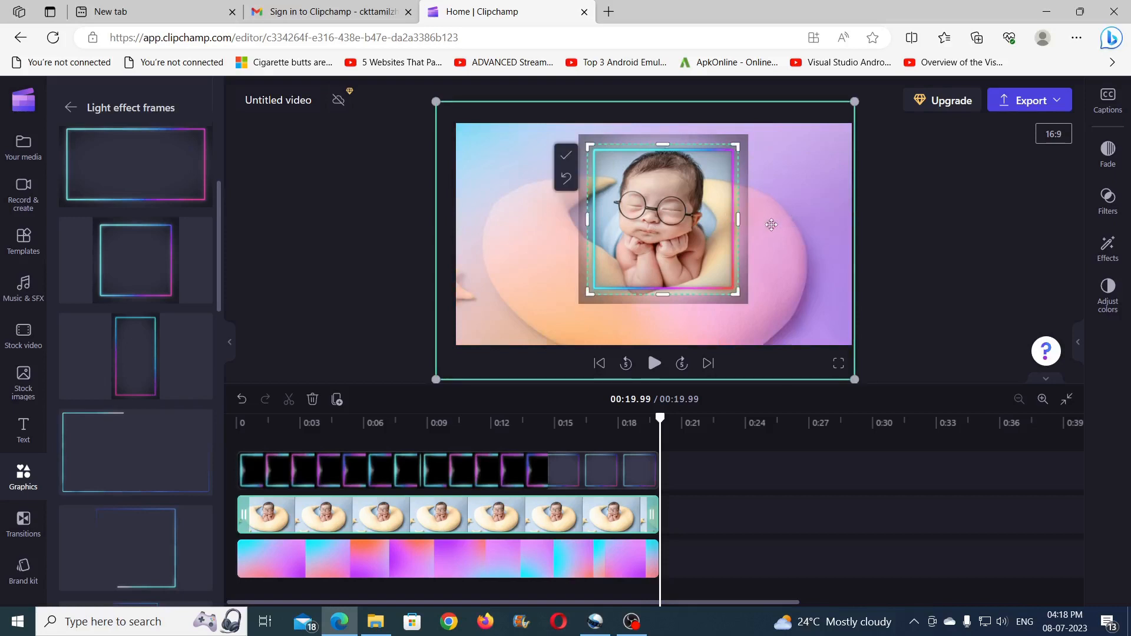
left_click(569, 159)
left_click(797, 240)
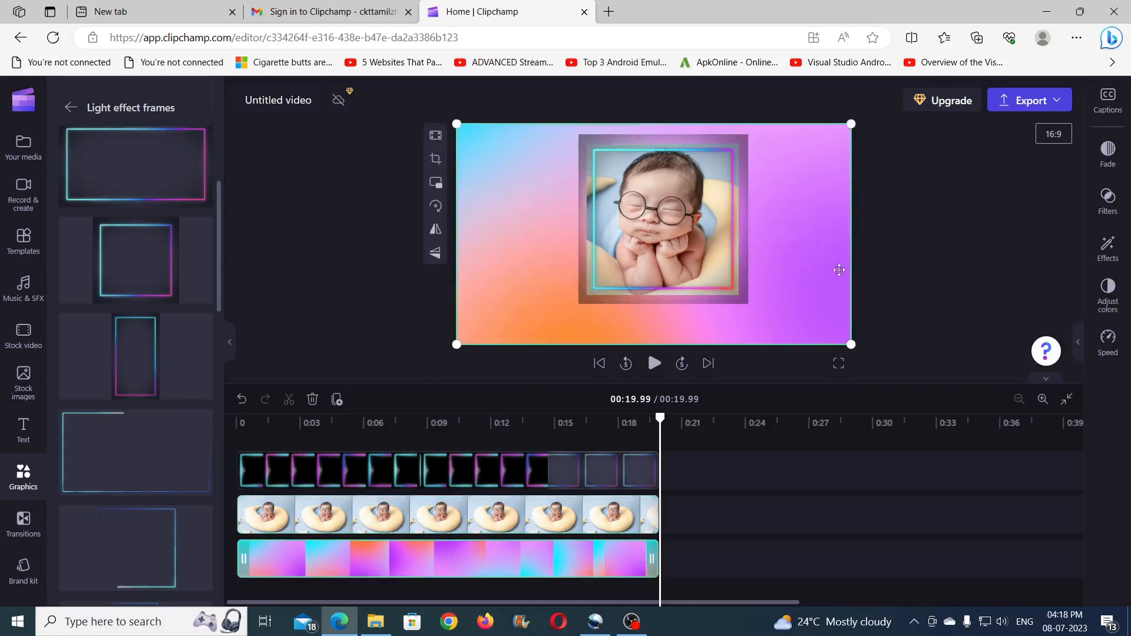
left_click(934, 245)
left_click(661, 171)
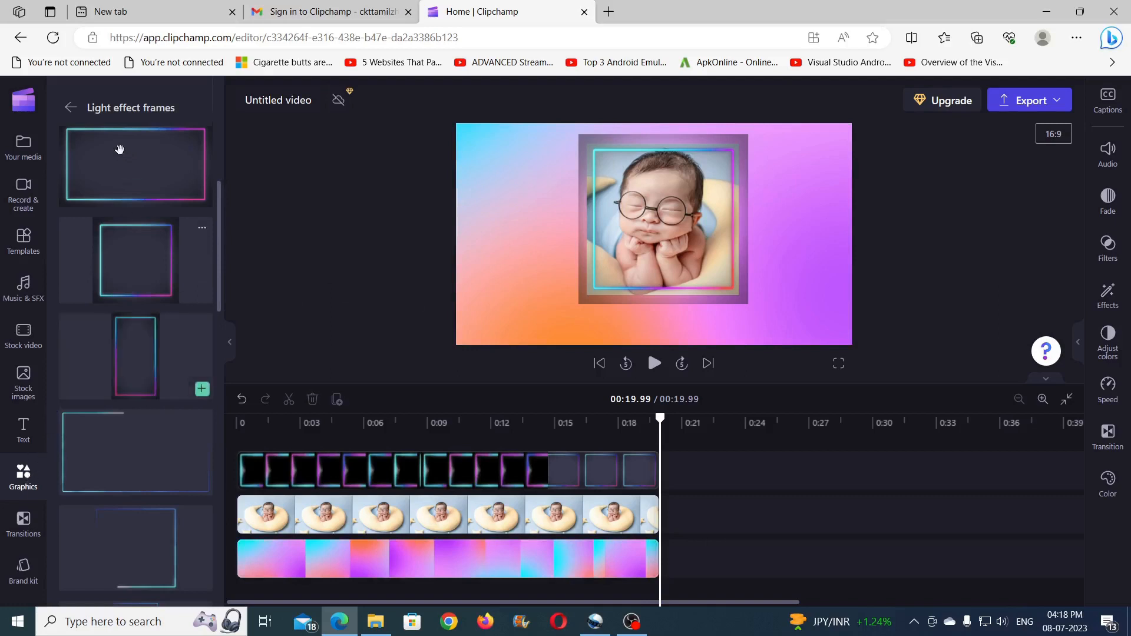
Add the pink cake sticker with a face from the Birthday stickers, placing it at the video's start on a track above the frame
left_click(70, 107)
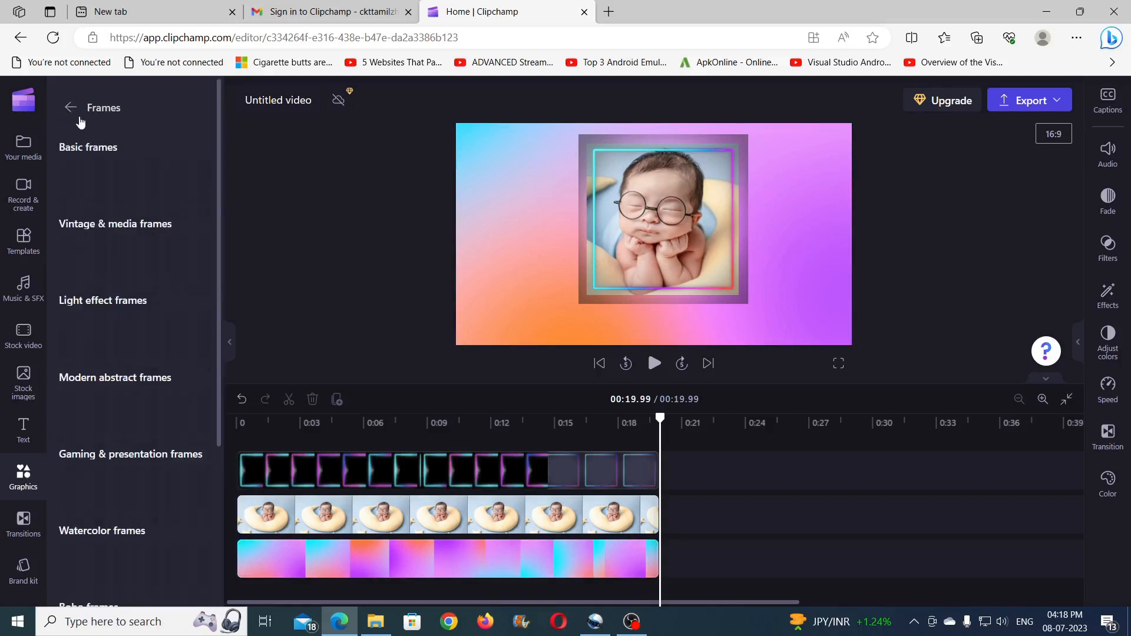
left_click(72, 109)
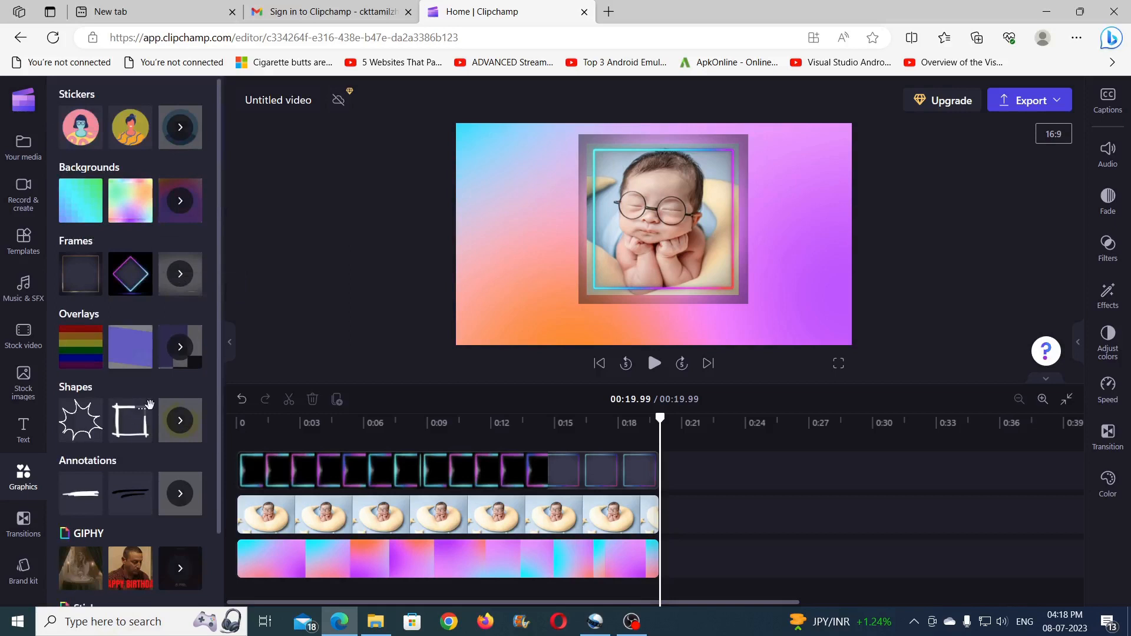
scroll(154, 283, "down", 1)
scroll(150, 242, "up", 1)
left_click(184, 127)
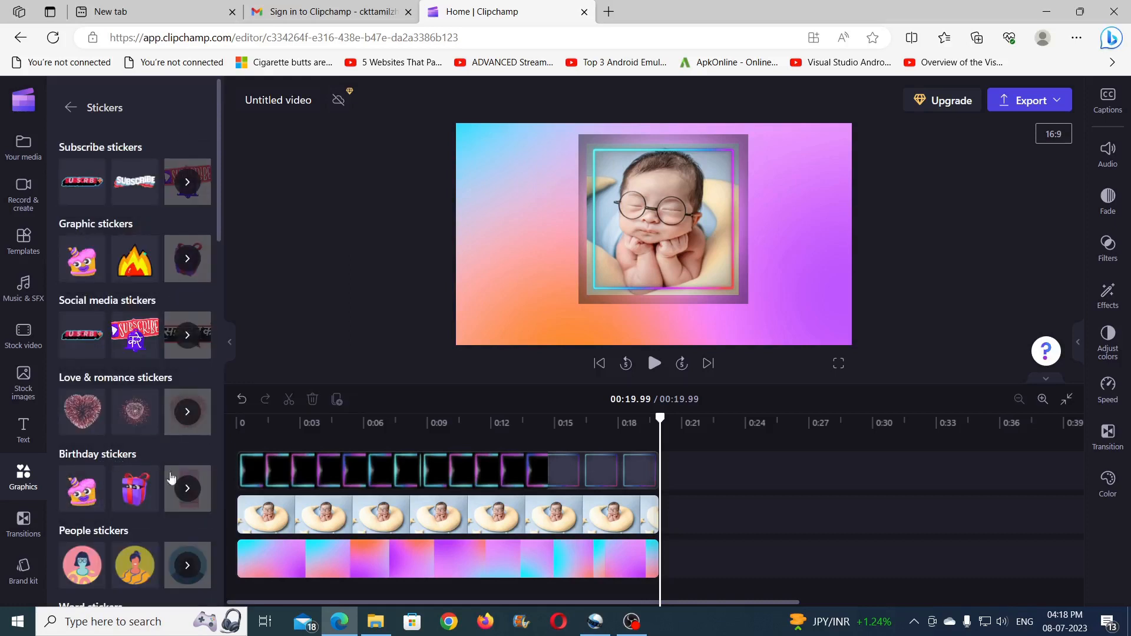
left_click(189, 493)
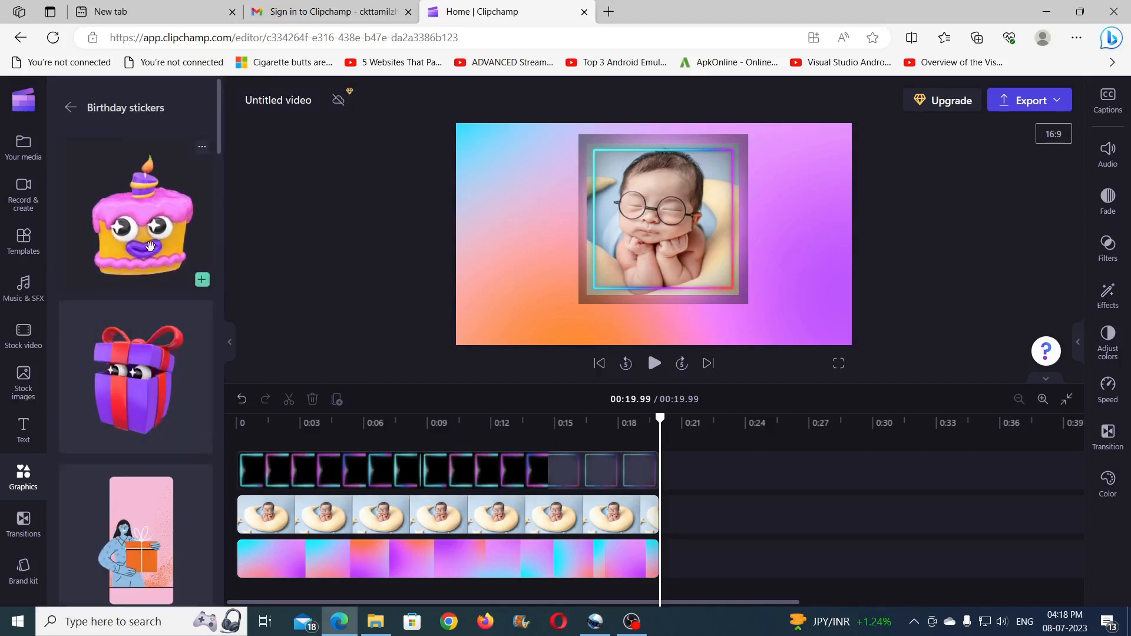
left_click(202, 280)
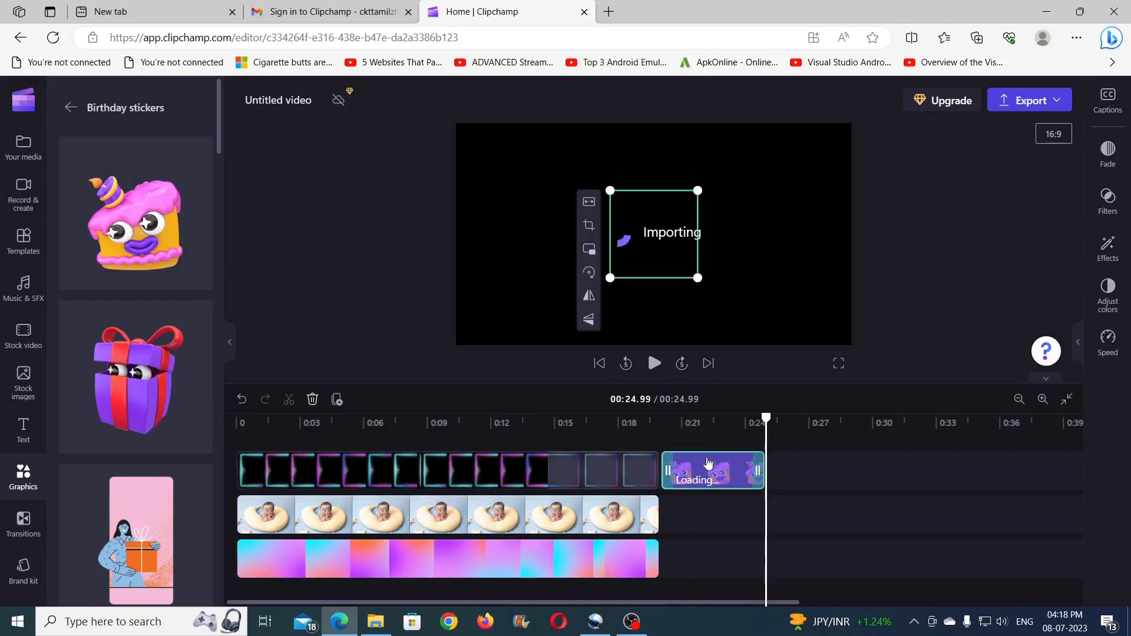
left_click_drag(821, 473, 264, 464)
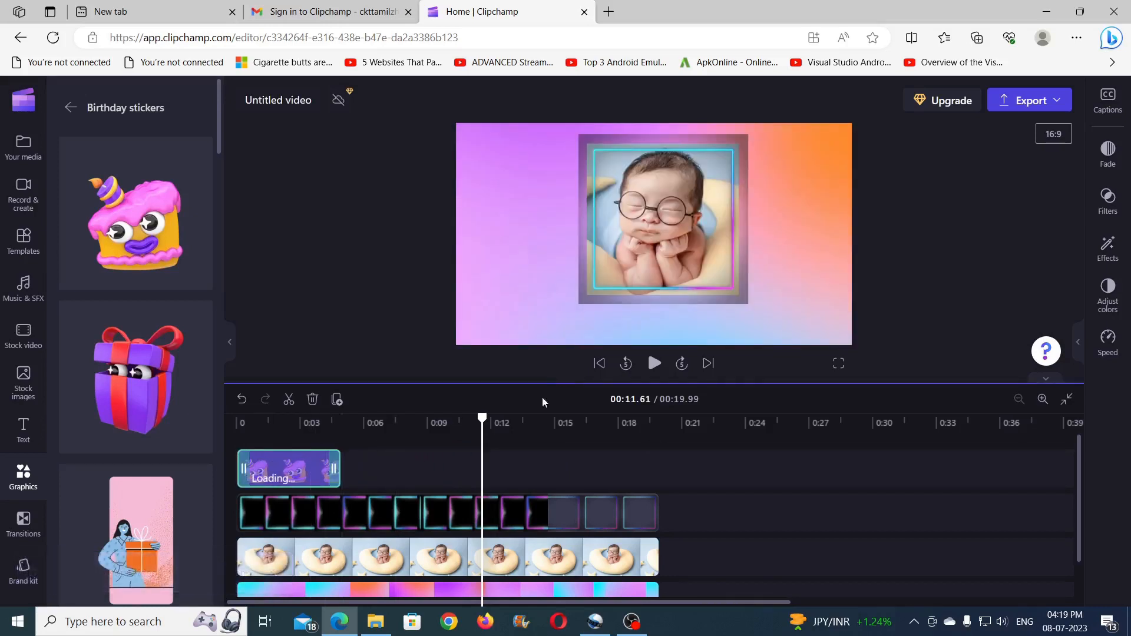
Place the cake-face sticker left of the baby photo and extend its clip to end together with the other clips
left_click(277, 423)
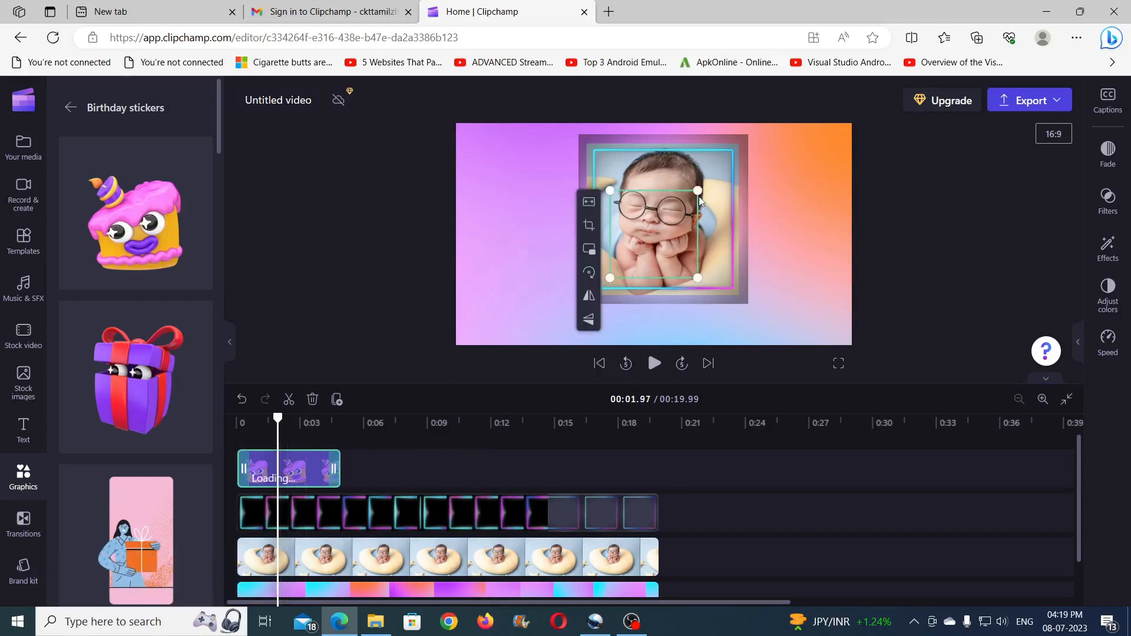
left_click_drag(671, 212, 533, 221)
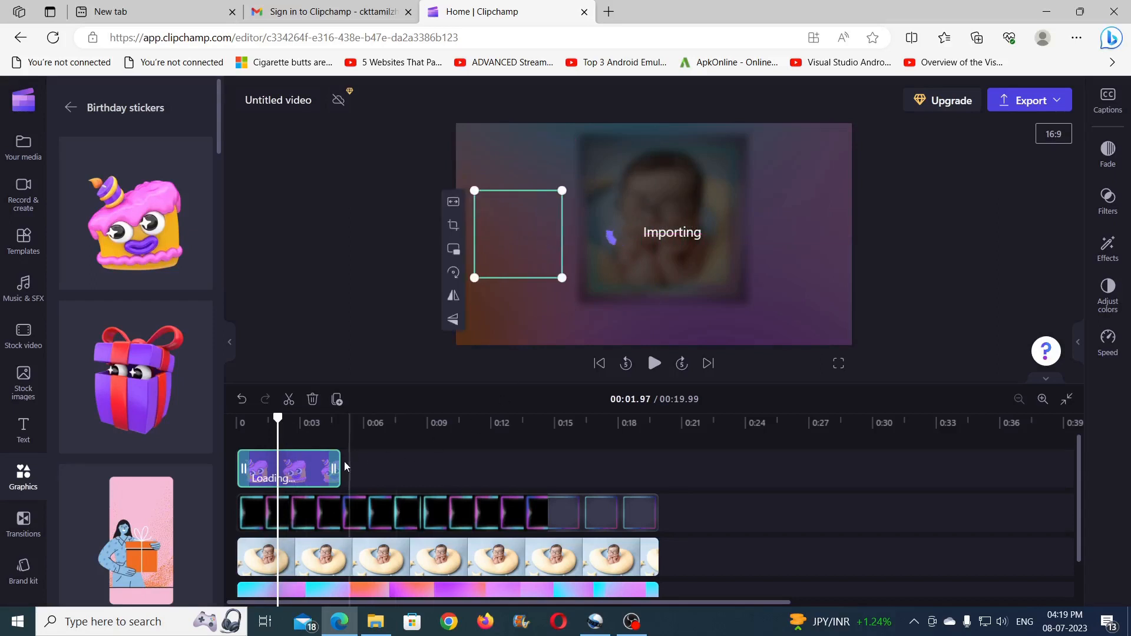
left_click_drag(371, 461, 400, 458)
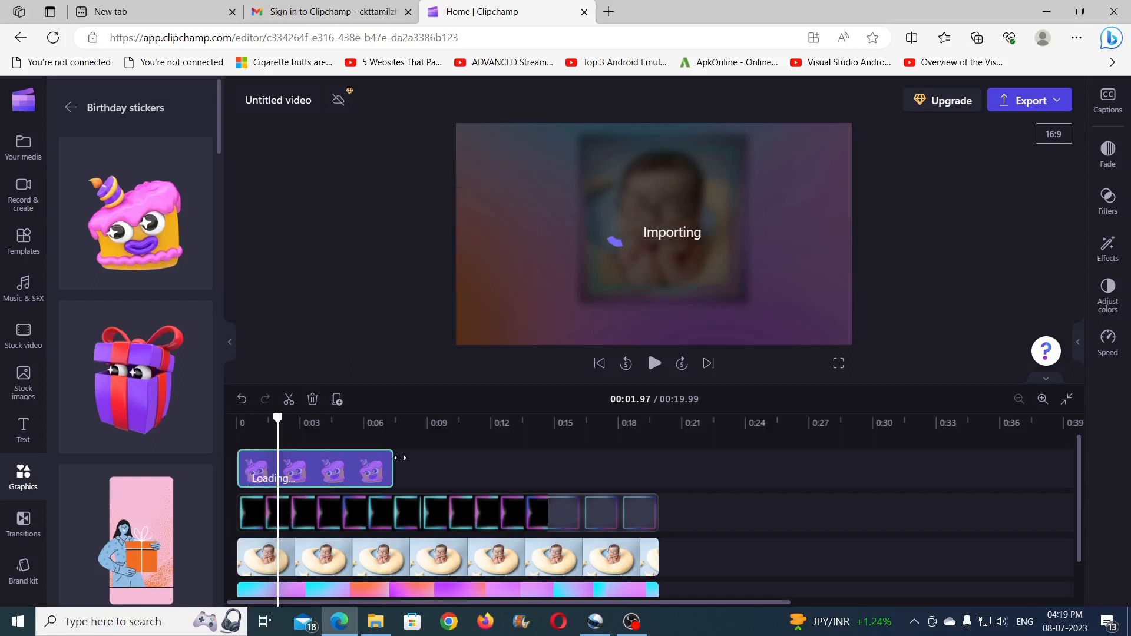
left_click_drag(479, 457, 649, 461)
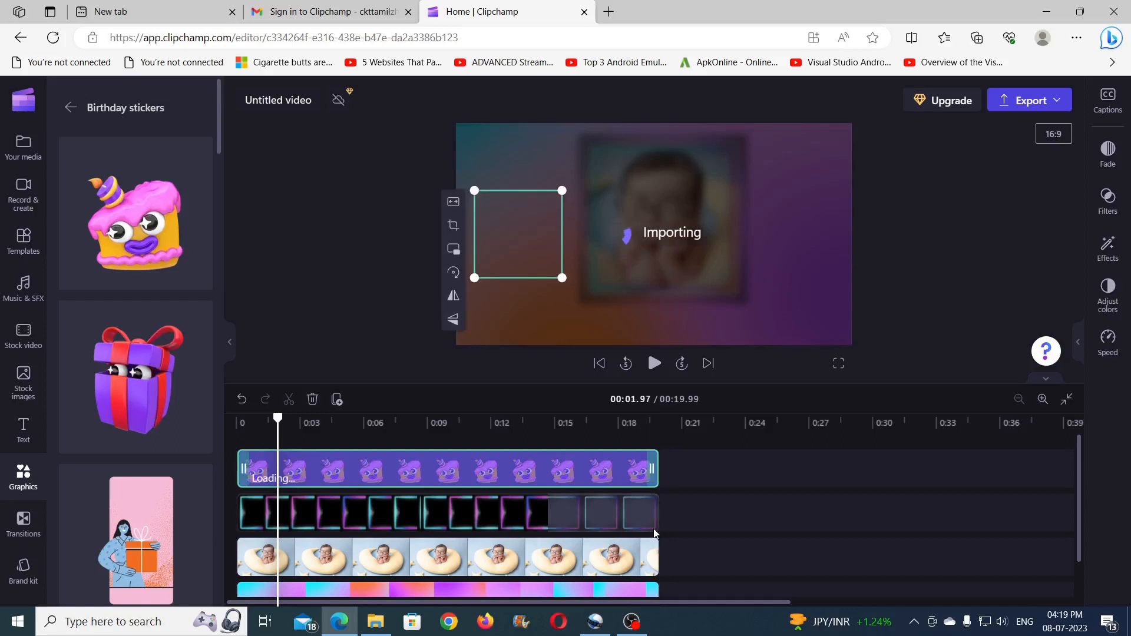
scroll(581, 573, "down", 1)
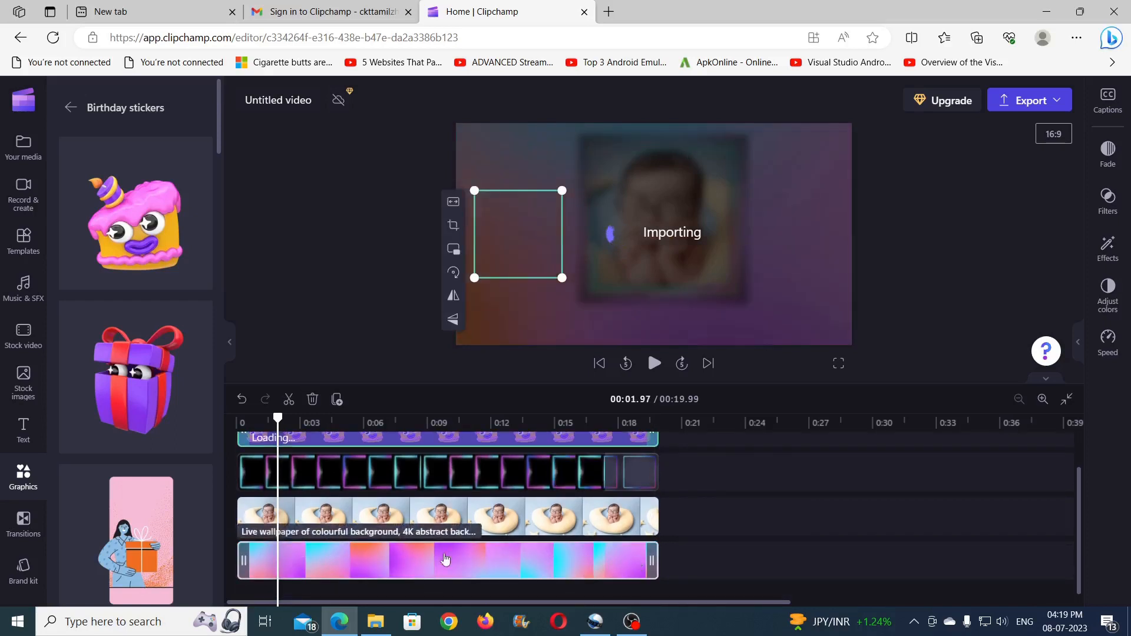
scroll(703, 475, "up", 1)
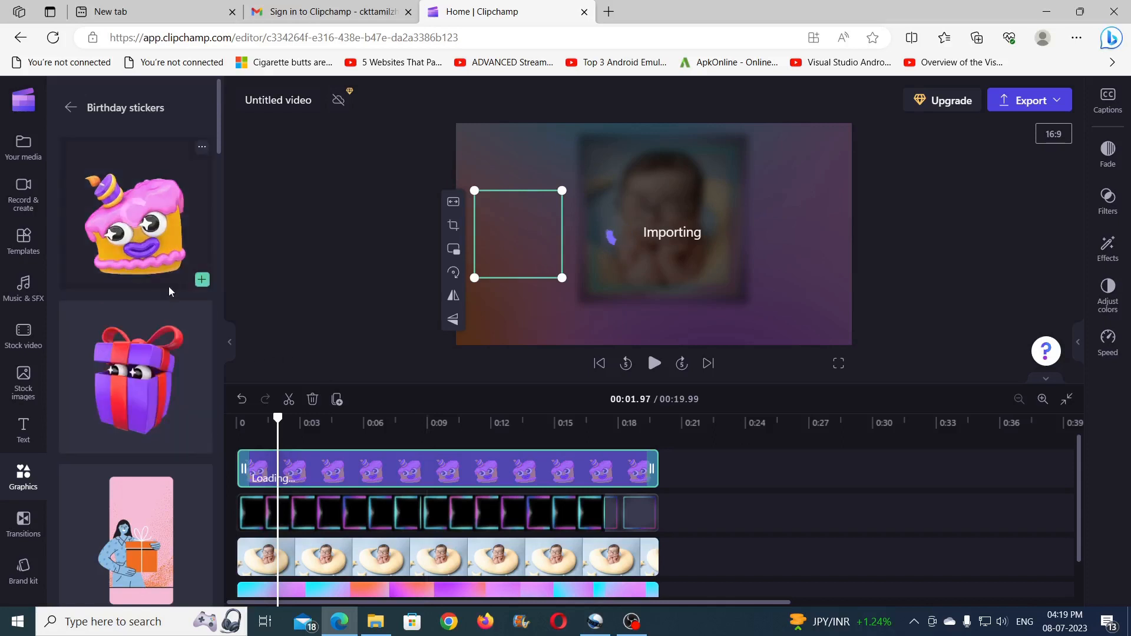
Add the three-tier Pink cake sticker with a cherry from the Birthday stickers and start its clip at the beginning of the video
scroll(167, 285, "down", 4)
scroll(176, 230, "down", 15)
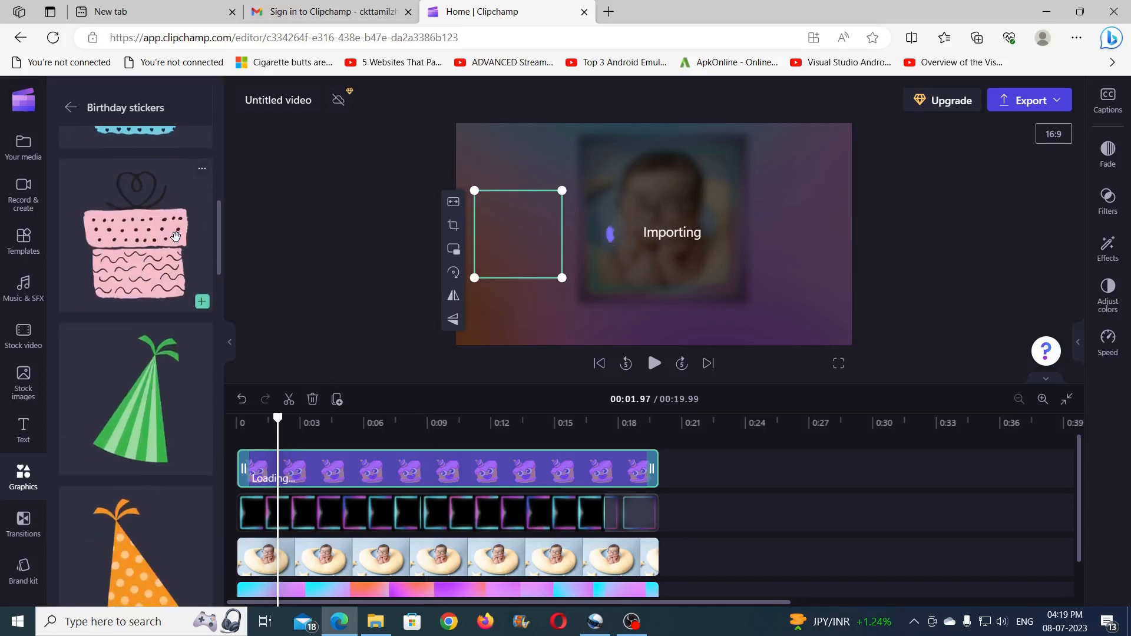
scroll(175, 238, "down", 15)
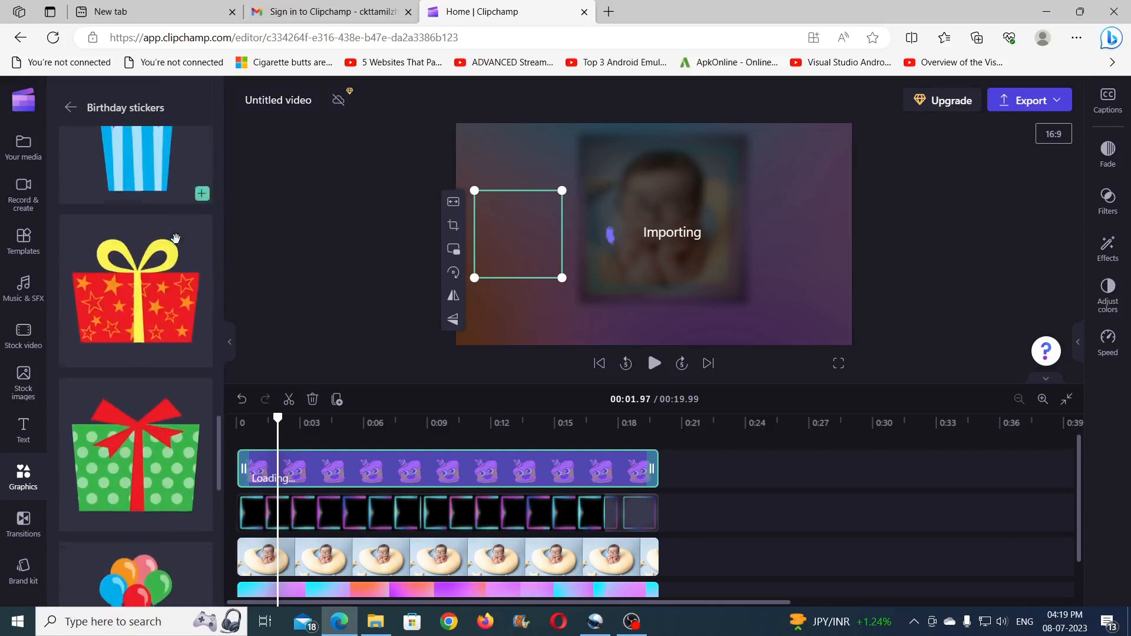
scroll(175, 238, "down", 3)
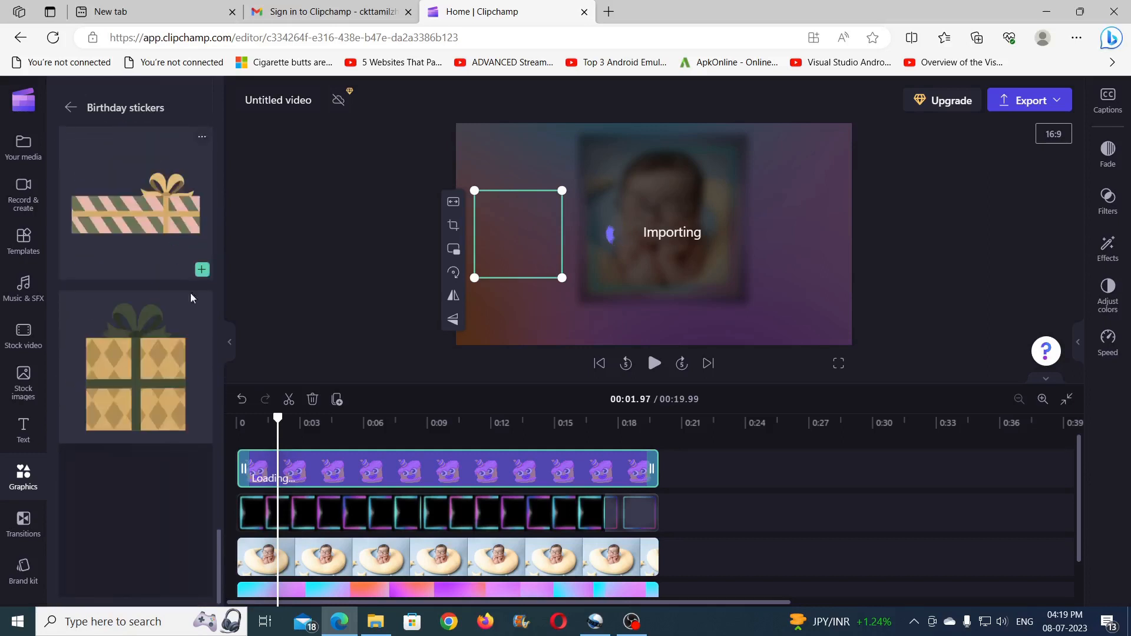
scroll(205, 369, "down", 10)
scroll(205, 369, "down", 5)
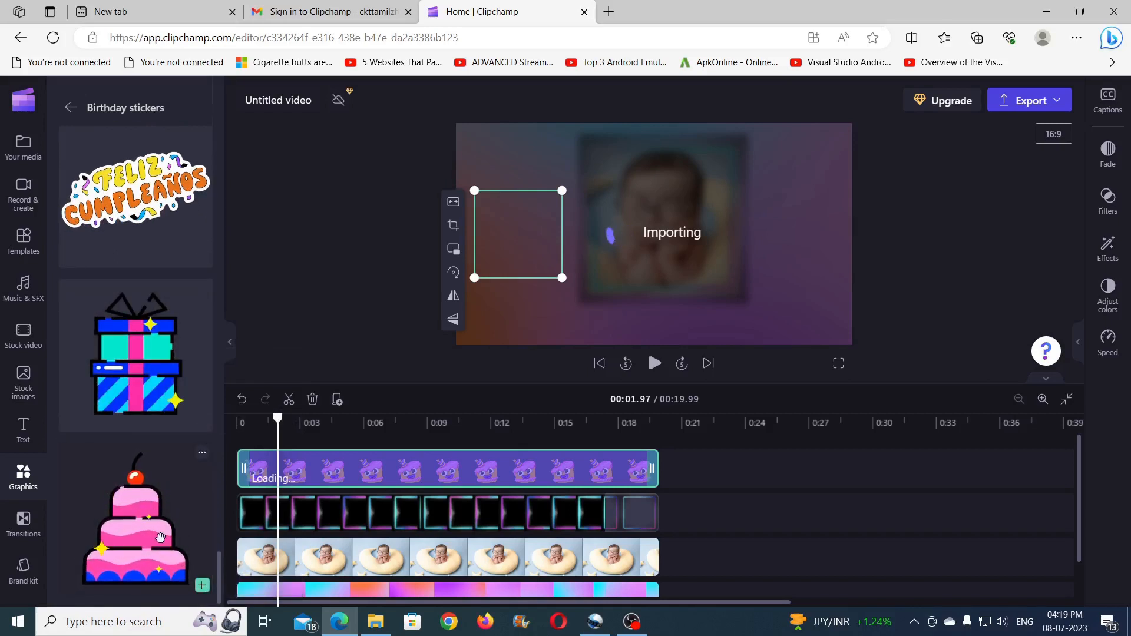
left_click(202, 586)
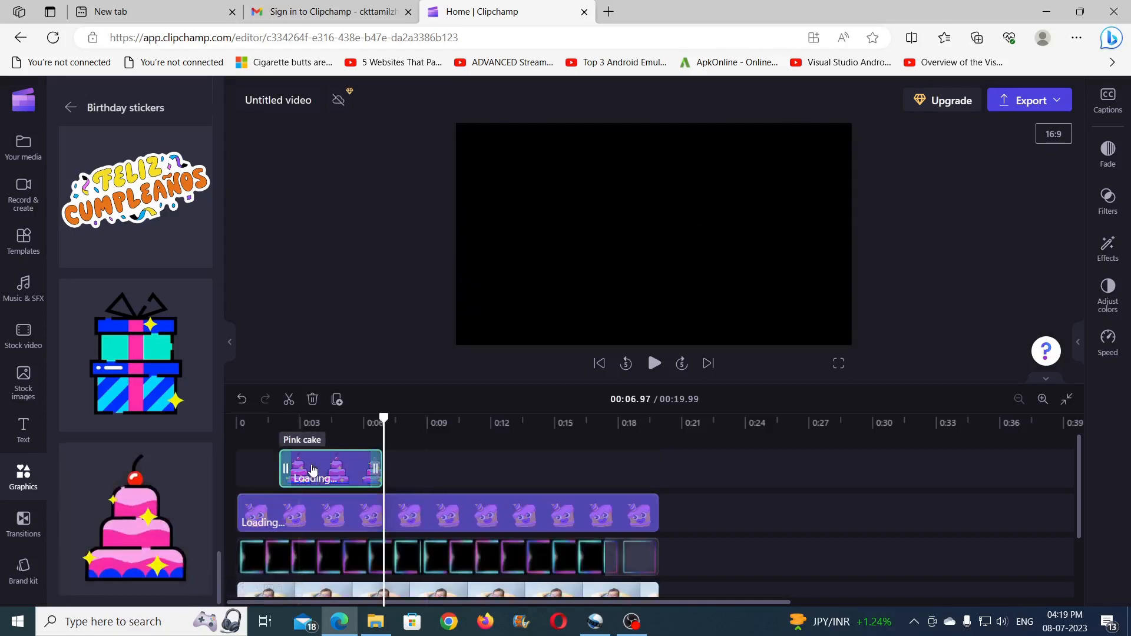
left_click_drag(299, 468, 265, 466)
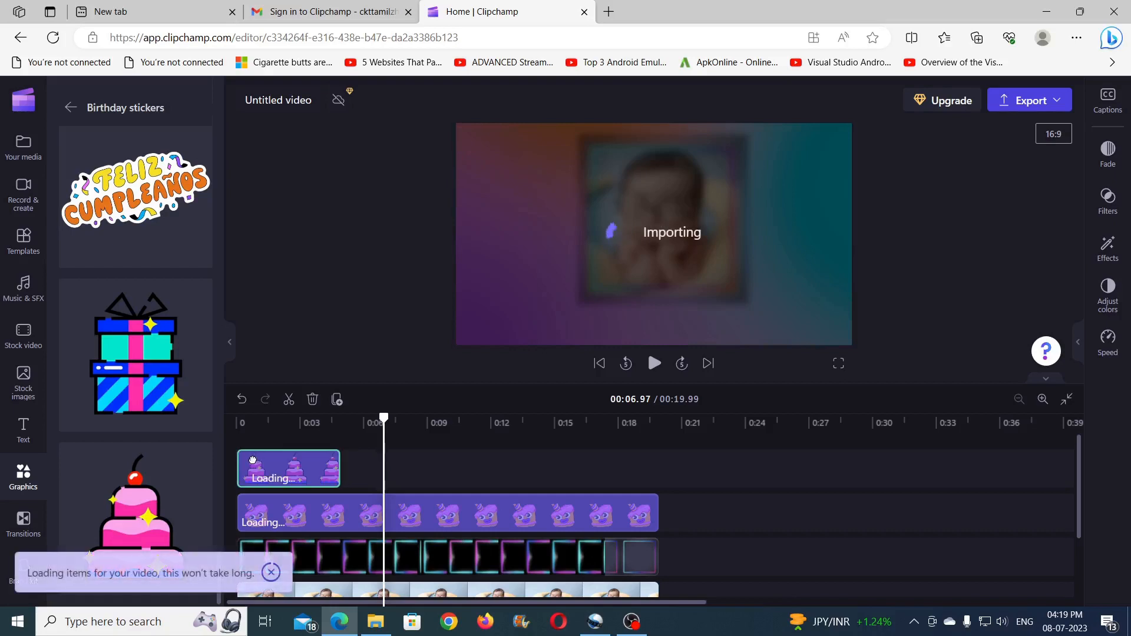
Extend the three-tier Pink cake clip to end with the other clips and place the sticker right of the baby photo
left_click_drag(334, 466, 405, 469)
left_click_drag(543, 468, 645, 466)
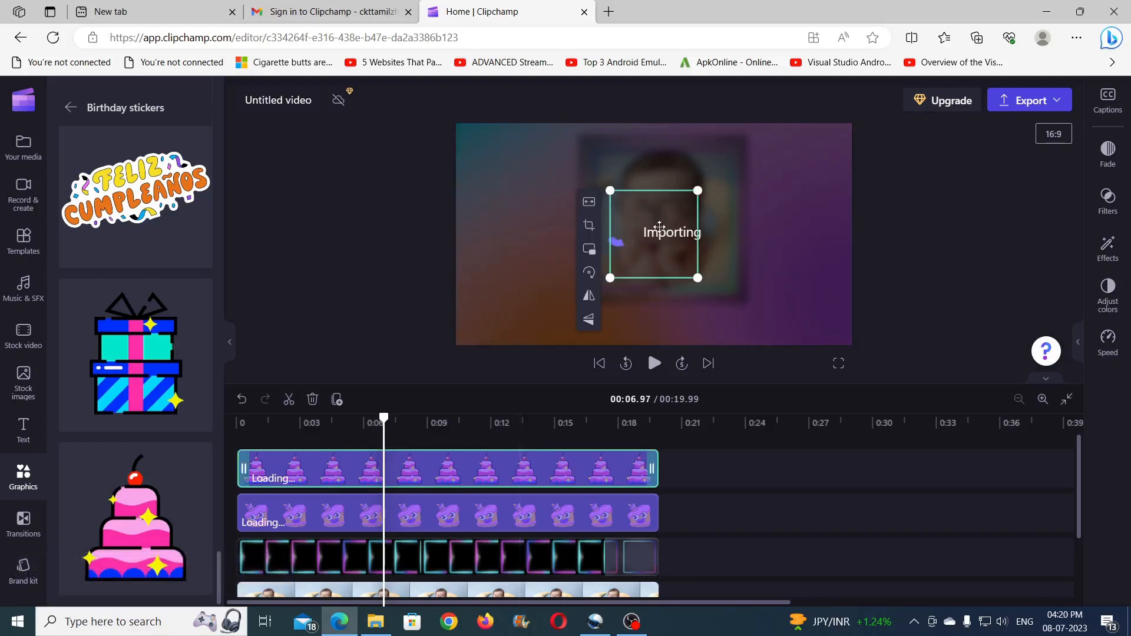
left_click_drag(664, 227, 805, 225)
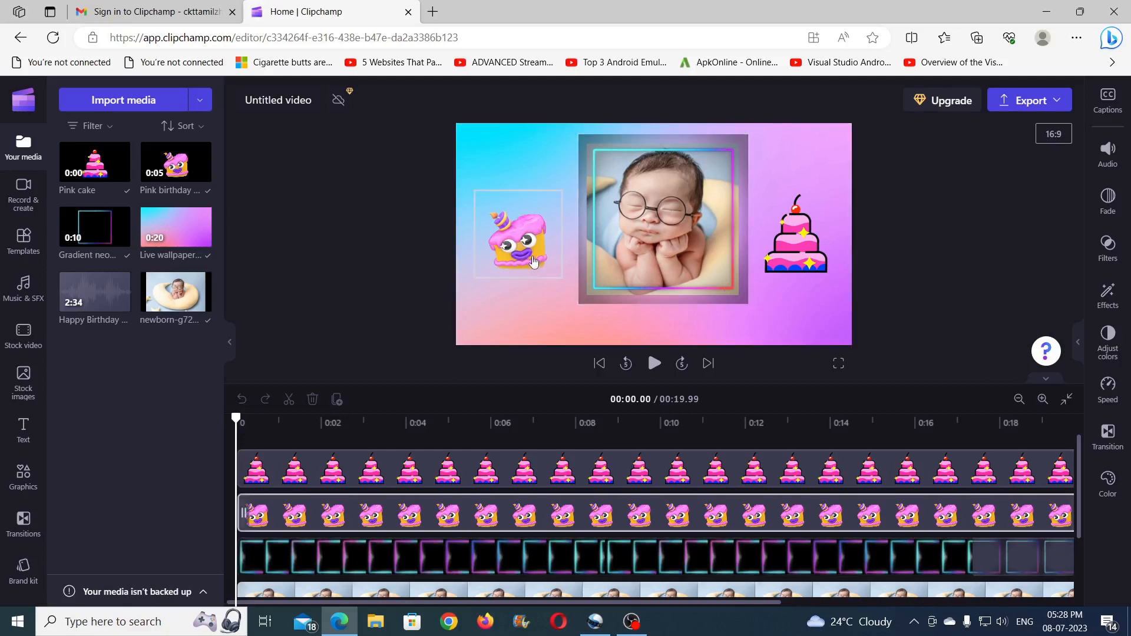
Enlarge the cake-face sticker and reposition it to fill the space left of the baby photo
left_click(493, 275)
left_click_drag(475, 278, 462, 289)
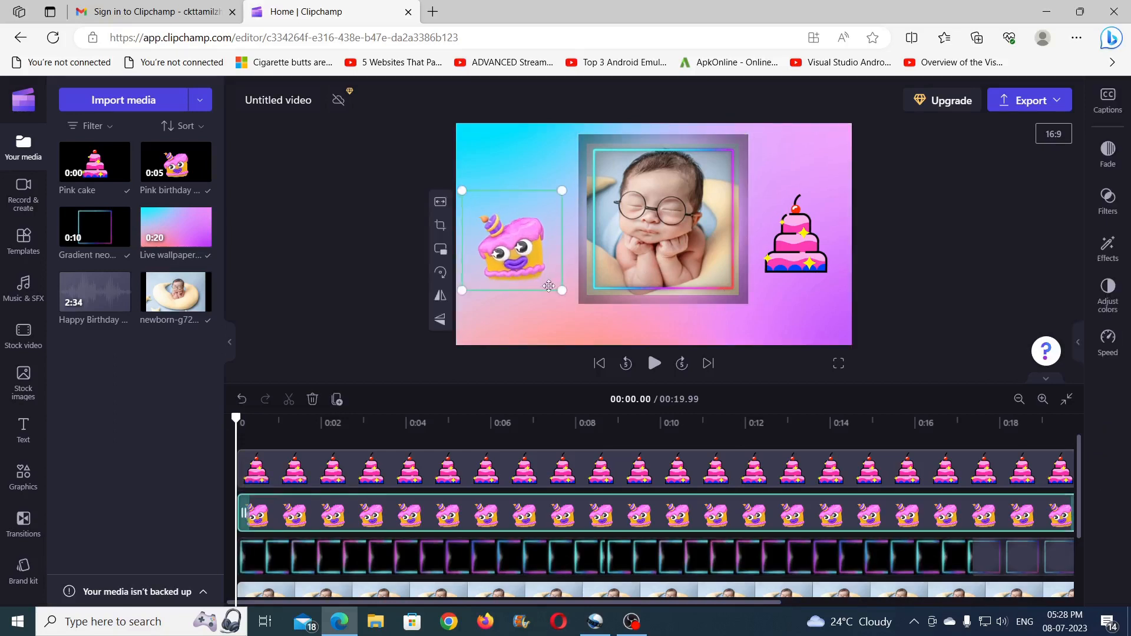
left_click_drag(561, 289, 573, 302)
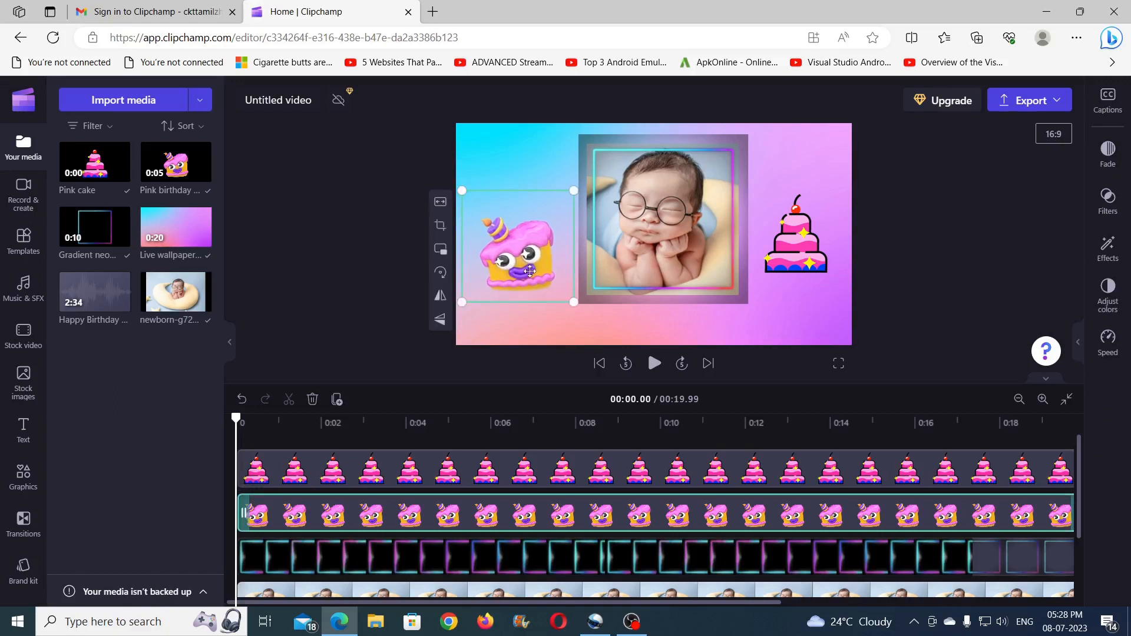
left_click_drag(462, 302, 446, 318)
left_click_drag(573, 198, 584, 172)
left_click_drag(535, 266, 531, 255)
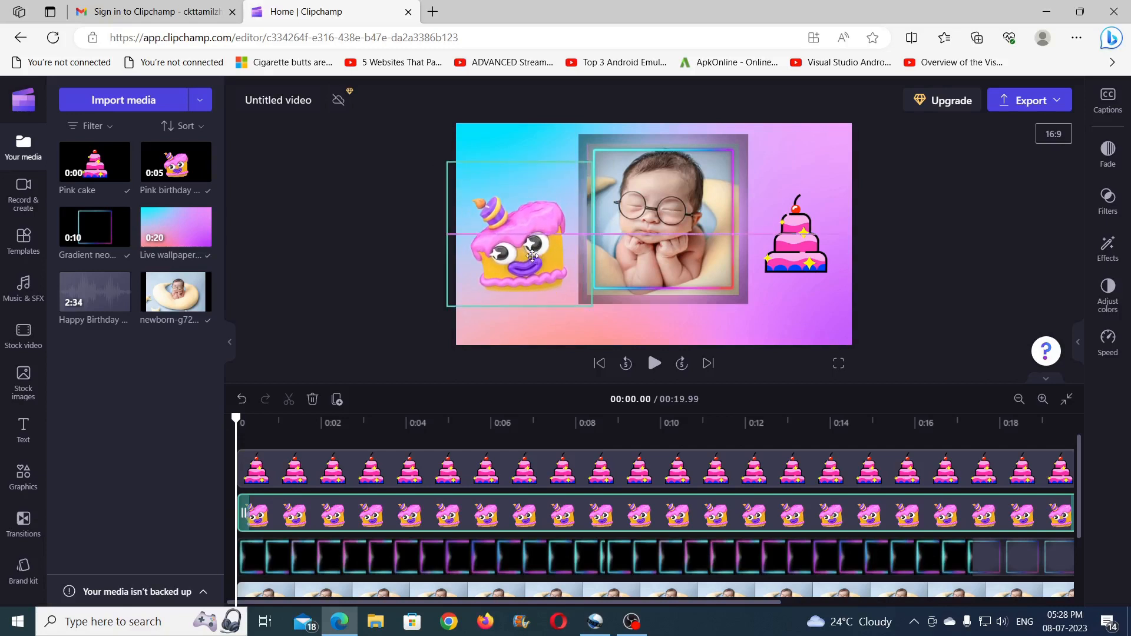
Enlarge the three-tier cake sticker to fill the space right of the baby photo
left_click(801, 246)
left_click_drag(839, 277, 859, 297)
left_click_drag(753, 190, 740, 175)
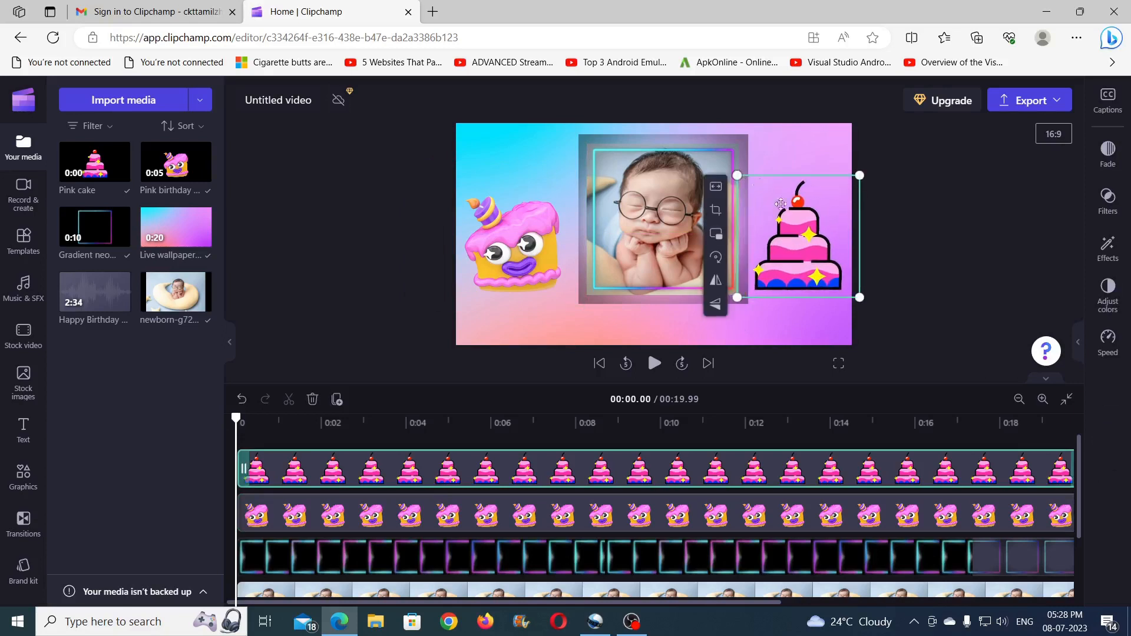
left_click(893, 238)
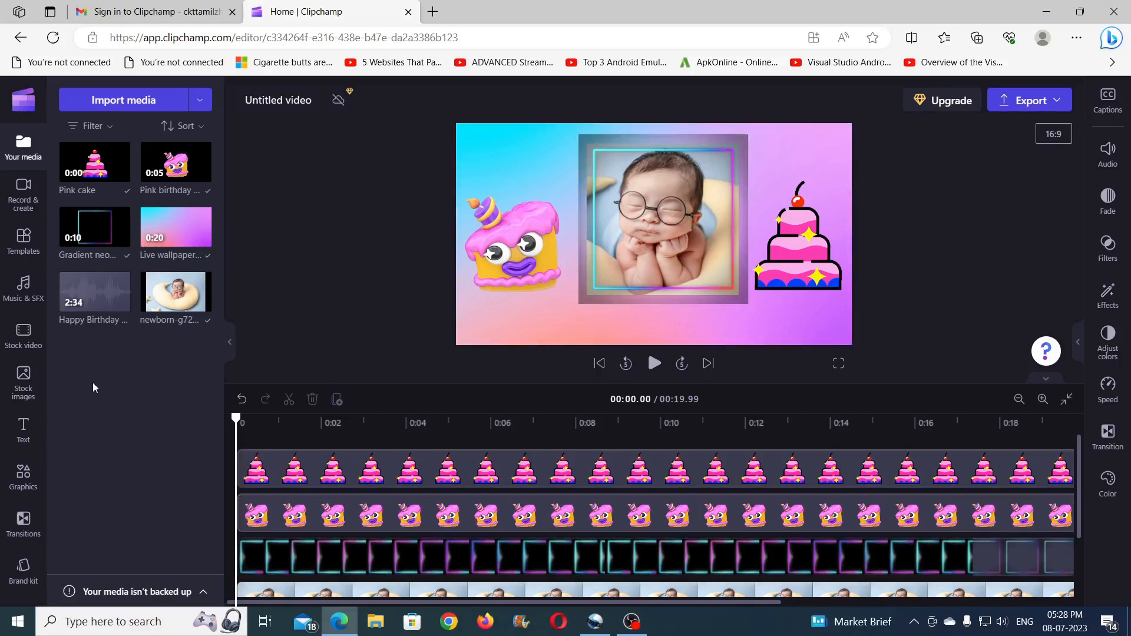
Add the free Confetti overlay from the stock video Overlays collection to the timeline above the other clips
left_click(26, 339)
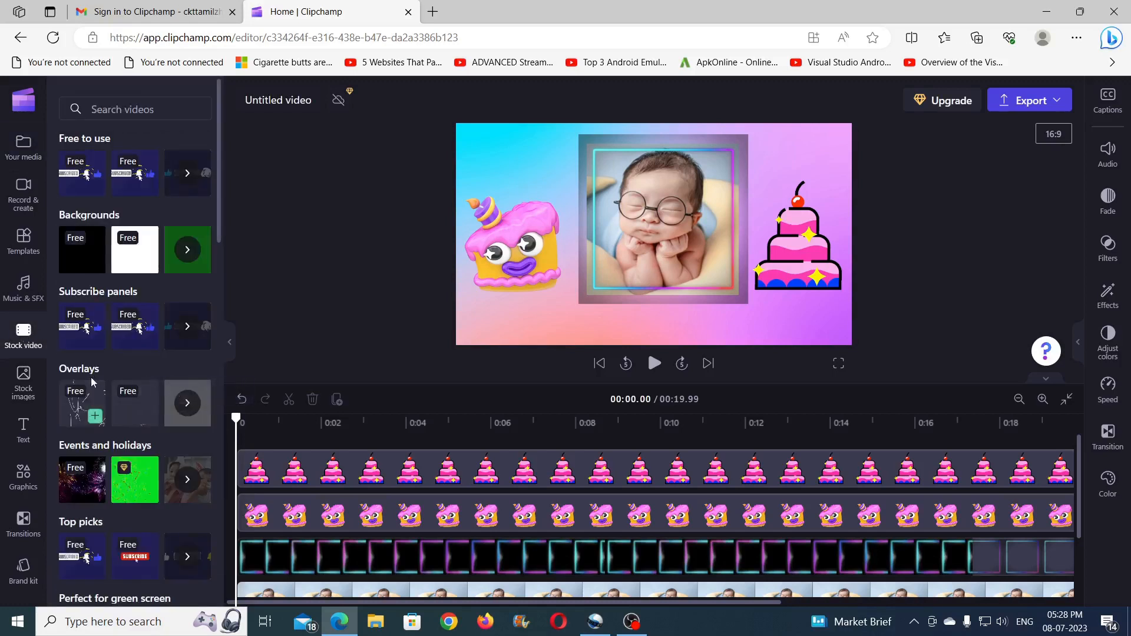
left_click(192, 406)
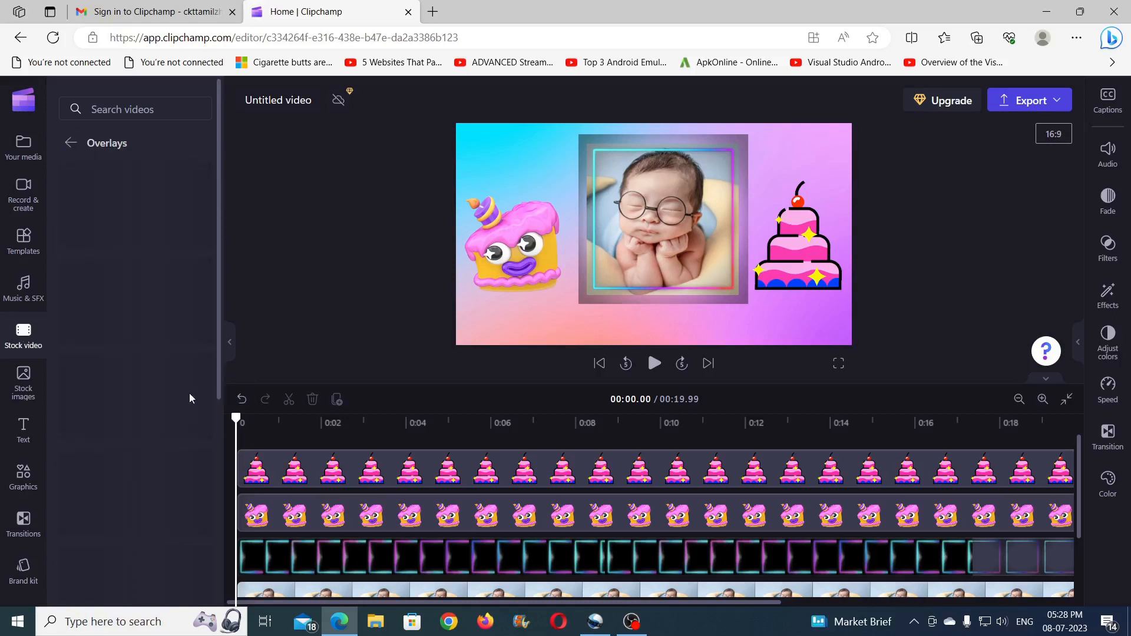
scroll(178, 299, "down", 1)
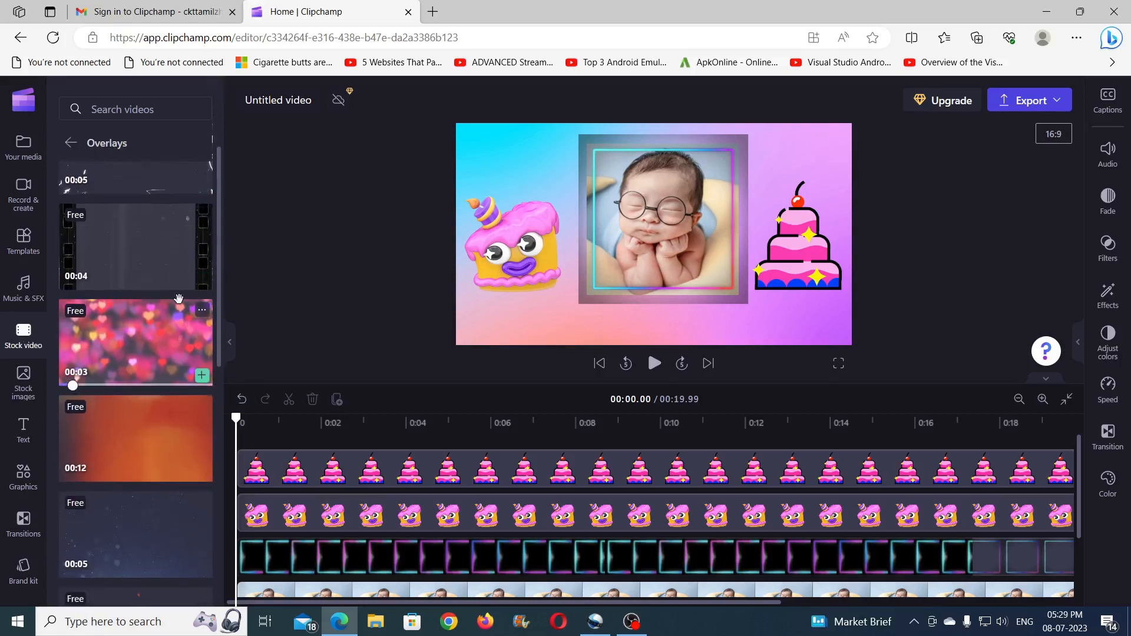
scroll(178, 299, "down", 3)
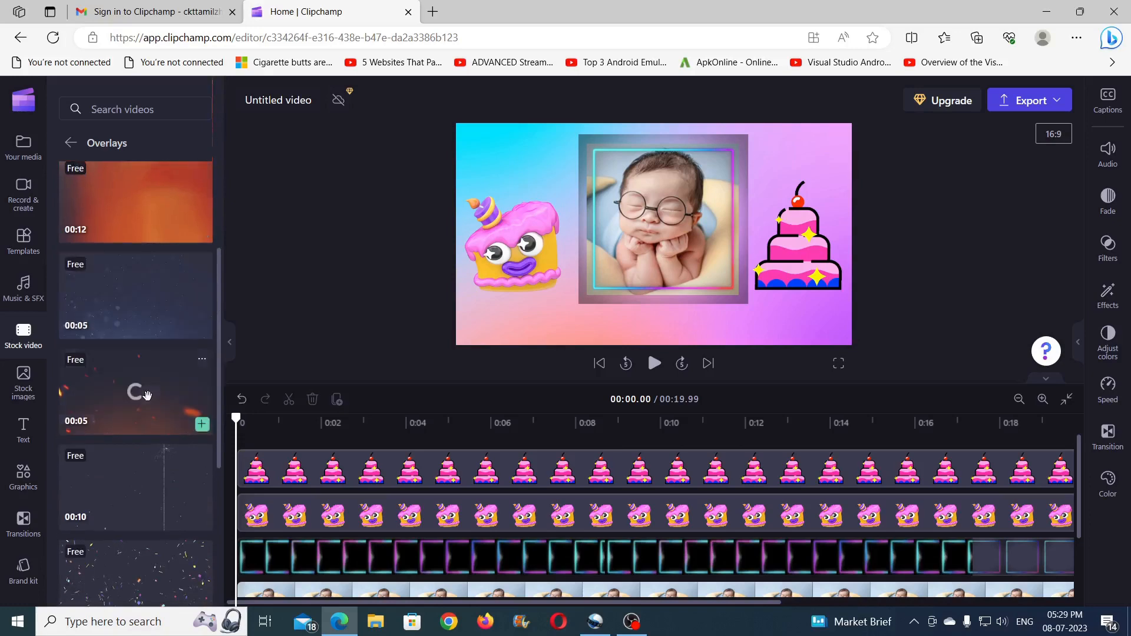
scroll(144, 412, "down", 2)
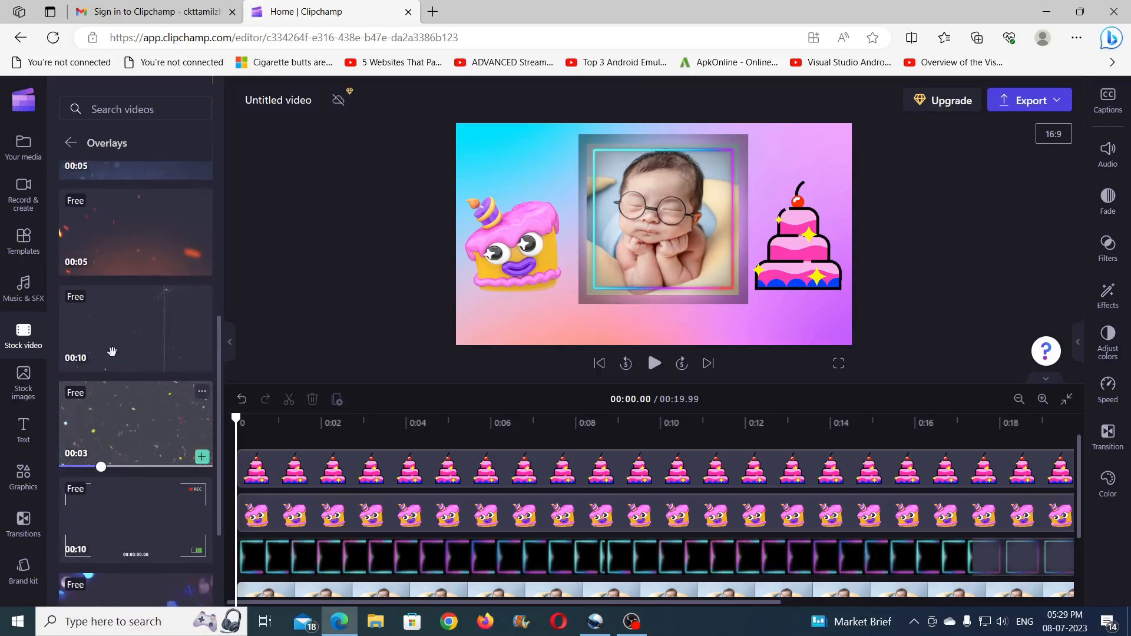
left_click(202, 457)
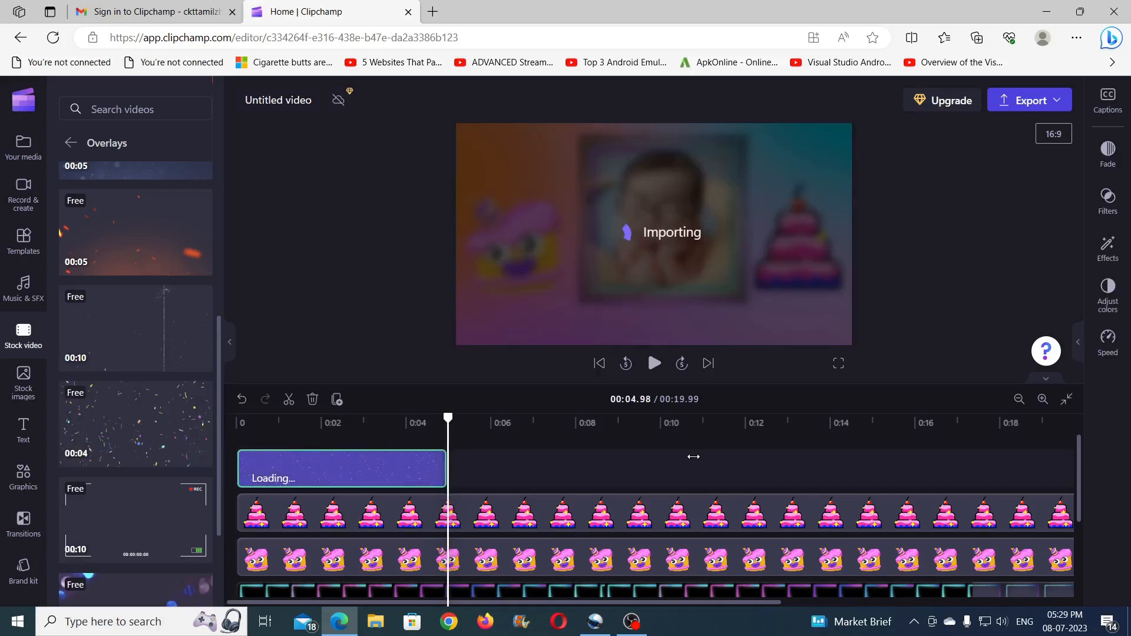
Duplicate the Confetti overlay clip three times so the confetti covers the full length of the video
left_click(1019, 401)
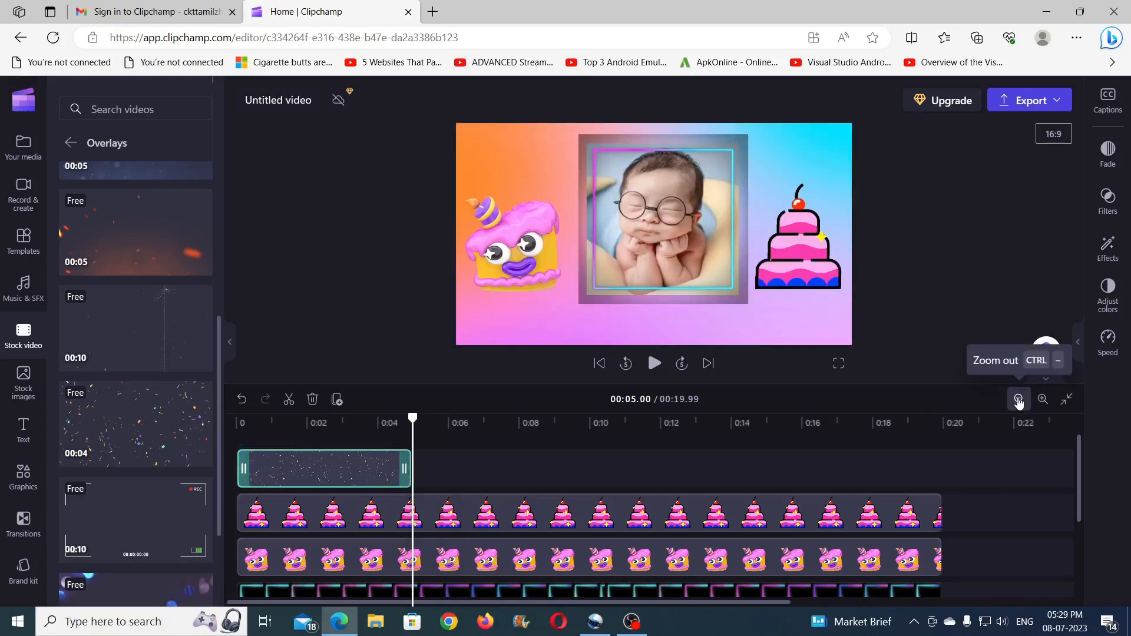
left_click(1019, 400)
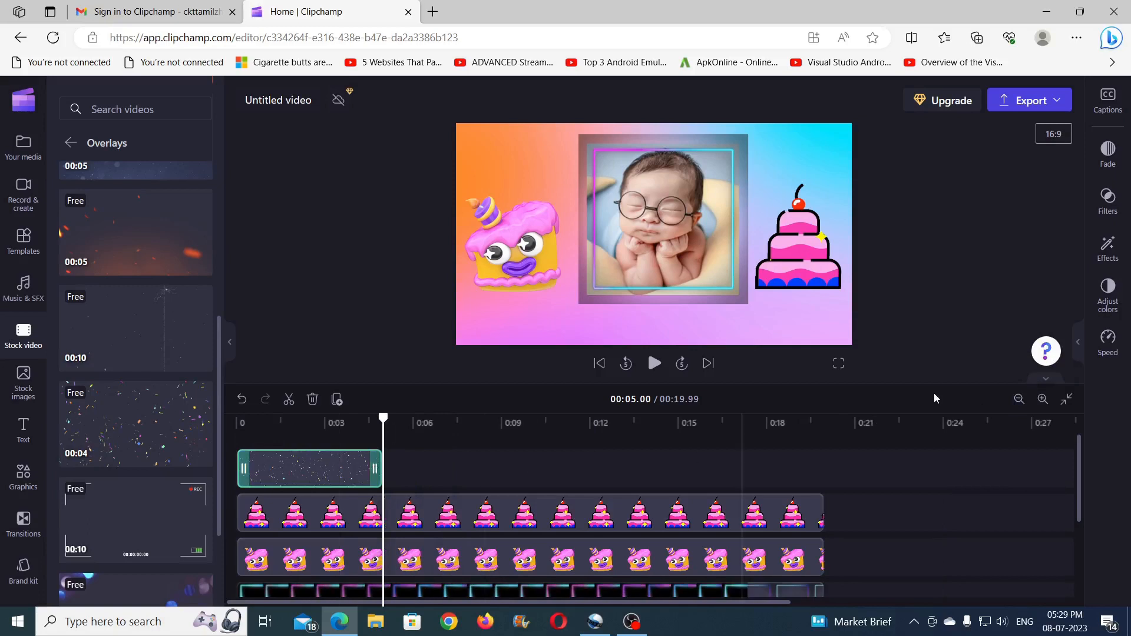
left_click(1019, 399)
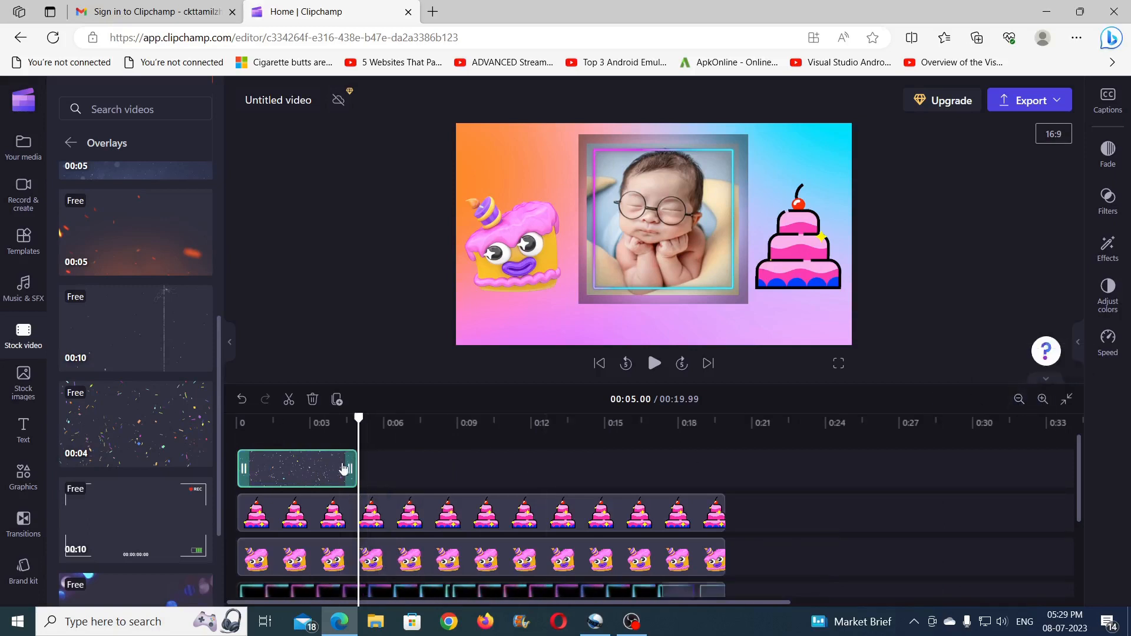
left_click_drag(421, 463, 660, 469)
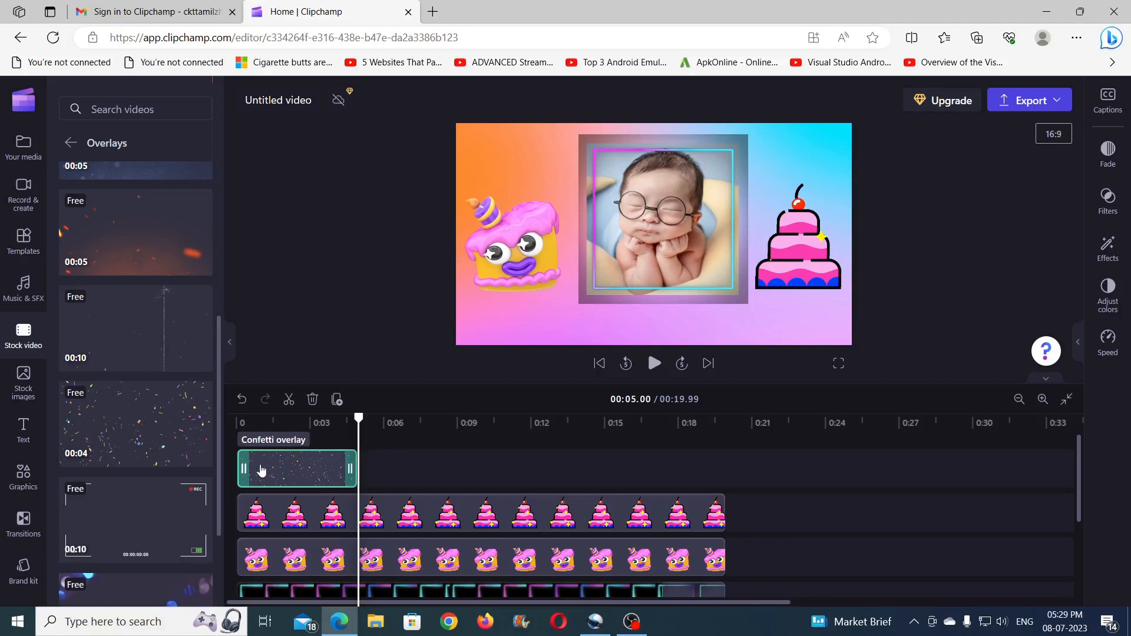
left_click(337, 399)
left_click(336, 399)
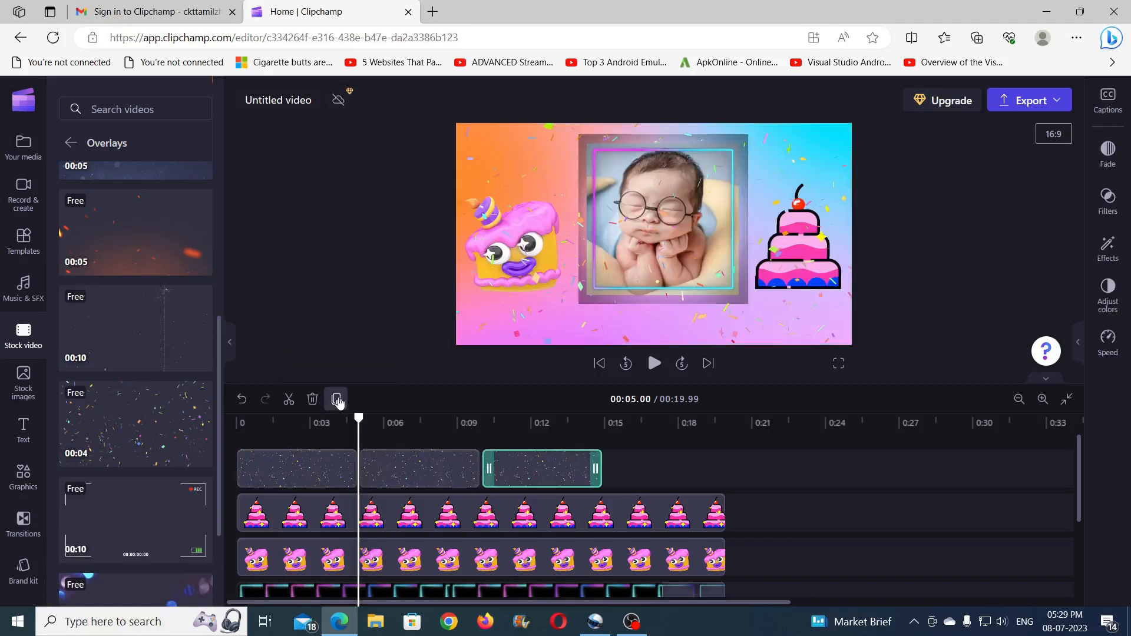
left_click(337, 400)
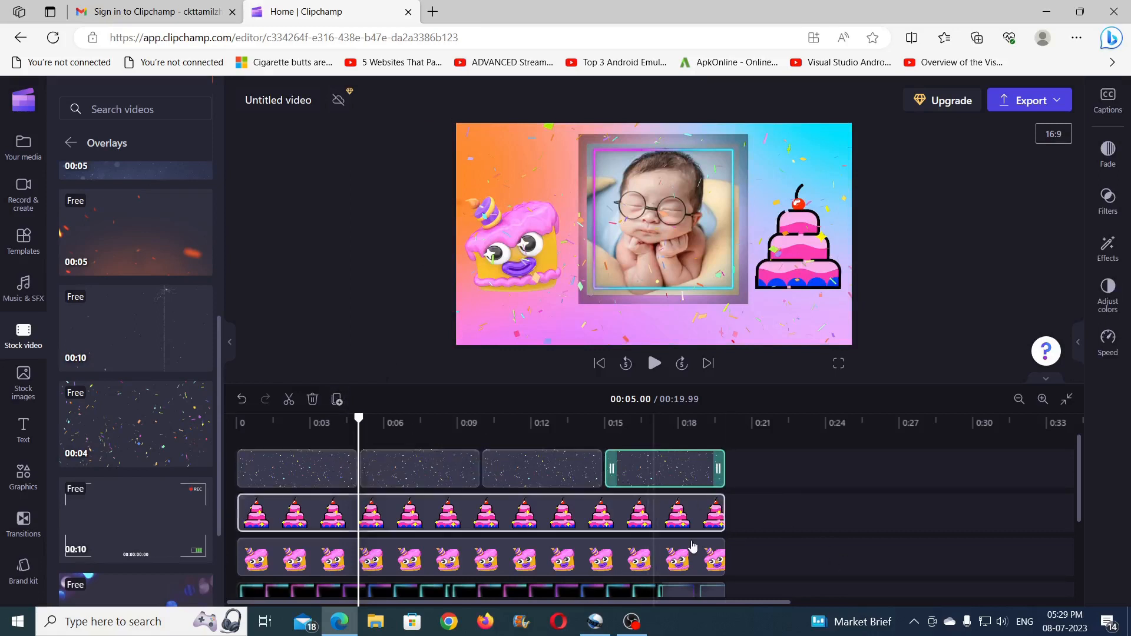
Review the stacked clips, preview the confetti from the start of the video, and return the playhead to the beginning
scroll(691, 540, "down", 3)
scroll(691, 540, "up", 3)
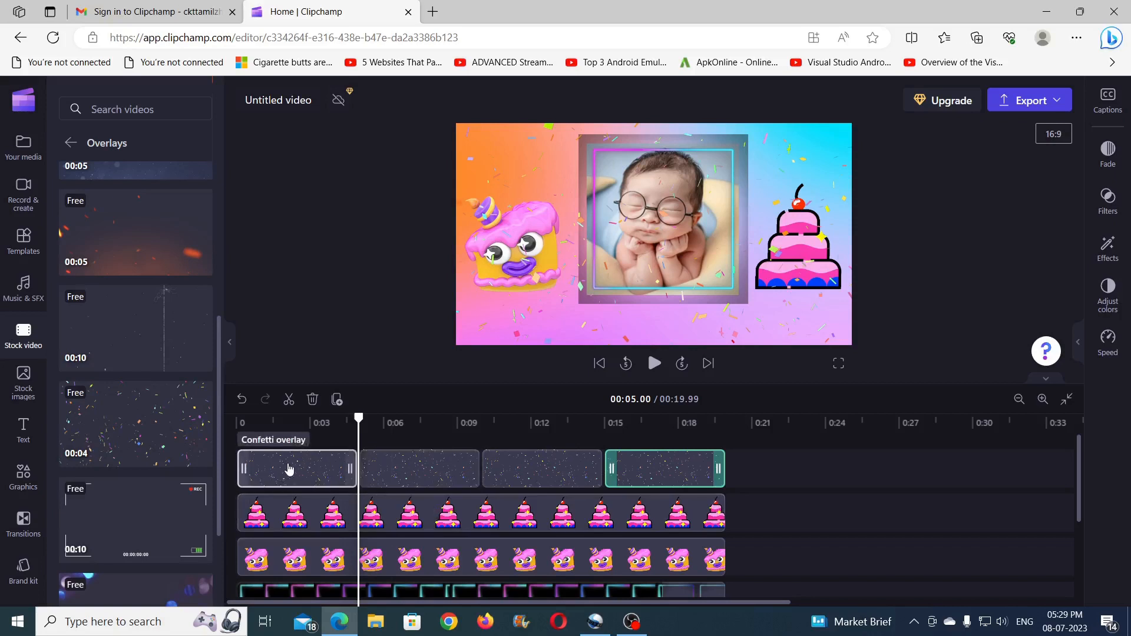
scroll(521, 515, "down", 2)
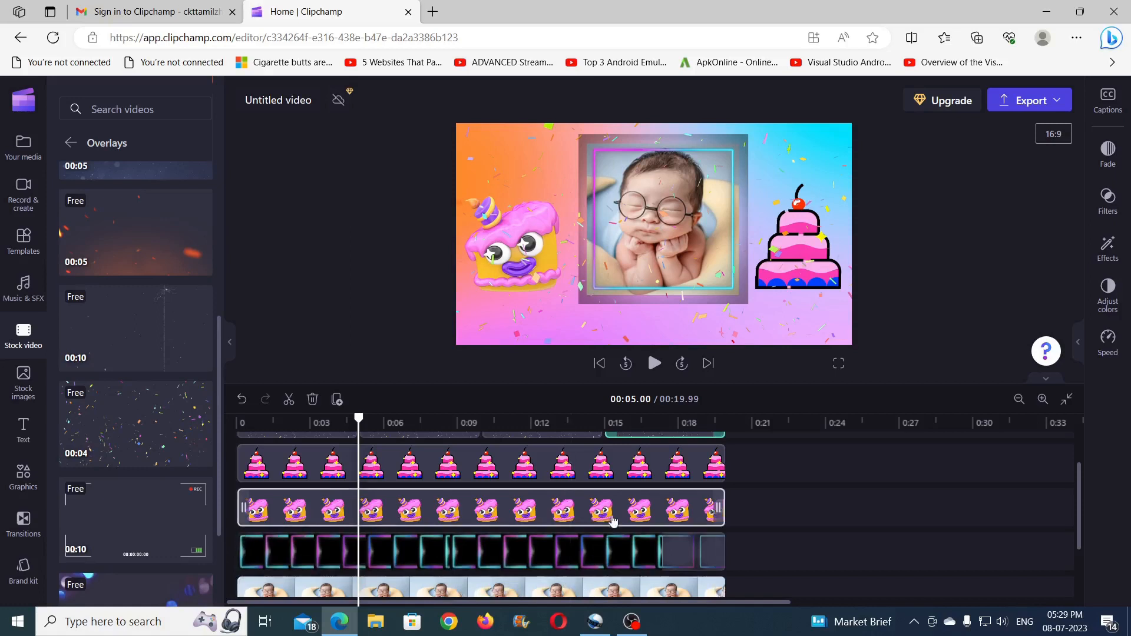
scroll(345, 440, "up", 2)
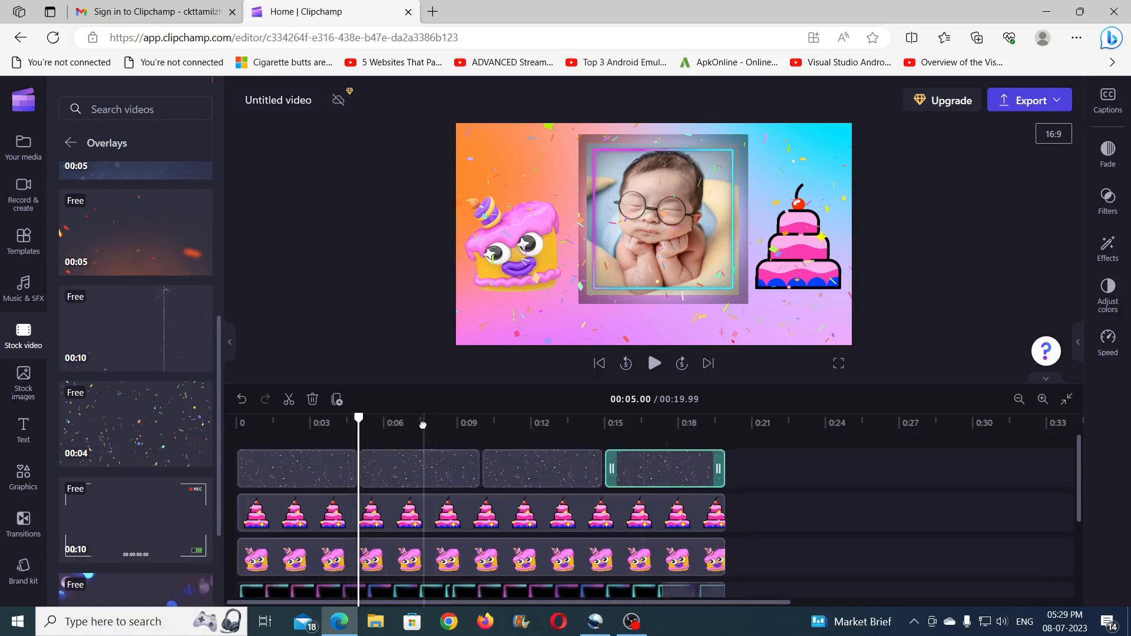
left_click(257, 423)
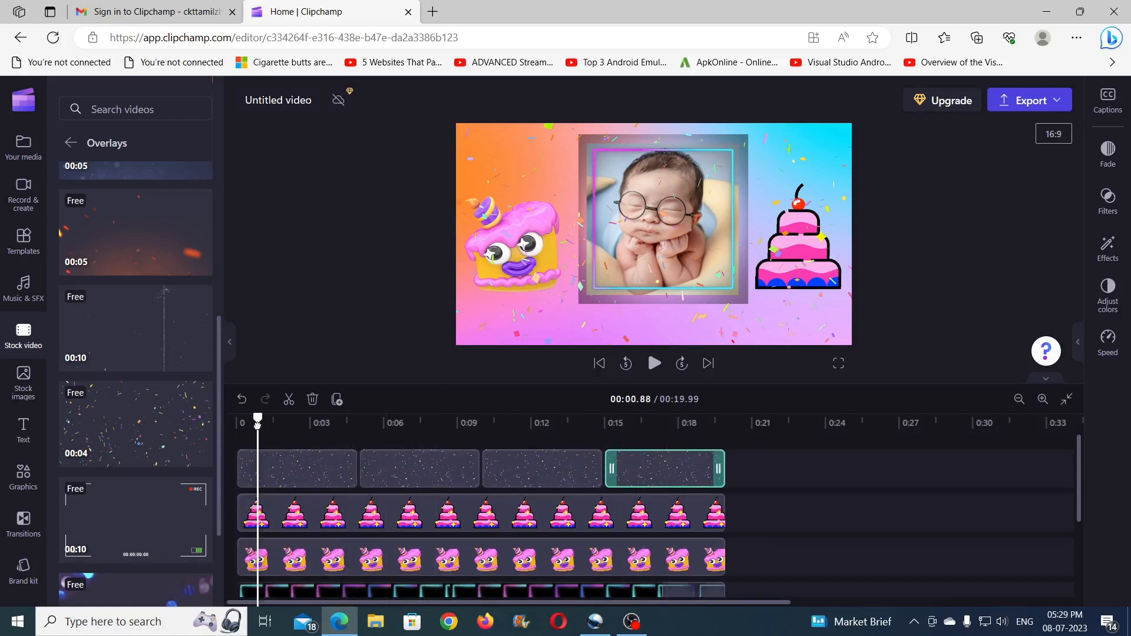
left_click_drag(257, 420, 237, 420)
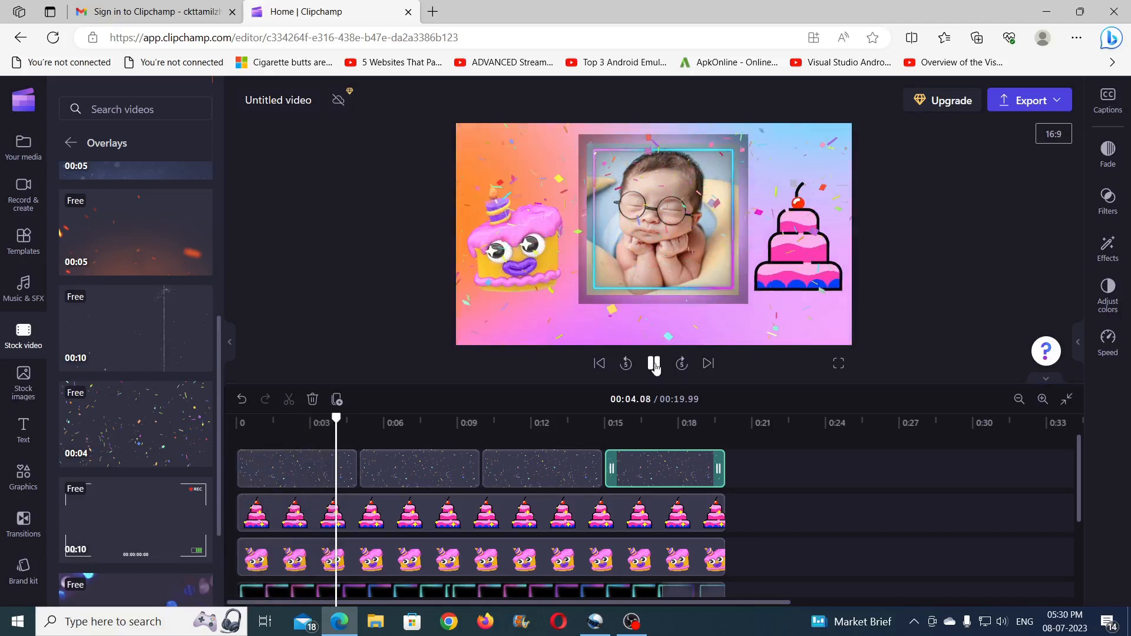
left_click(654, 364)
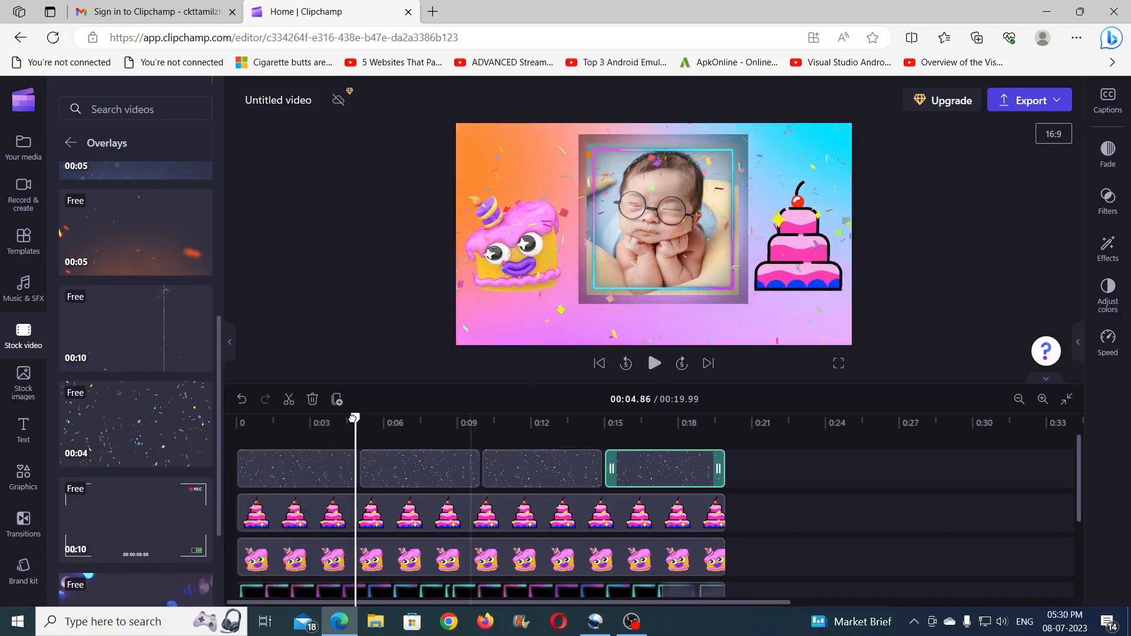
left_click_drag(354, 417, 222, 418)
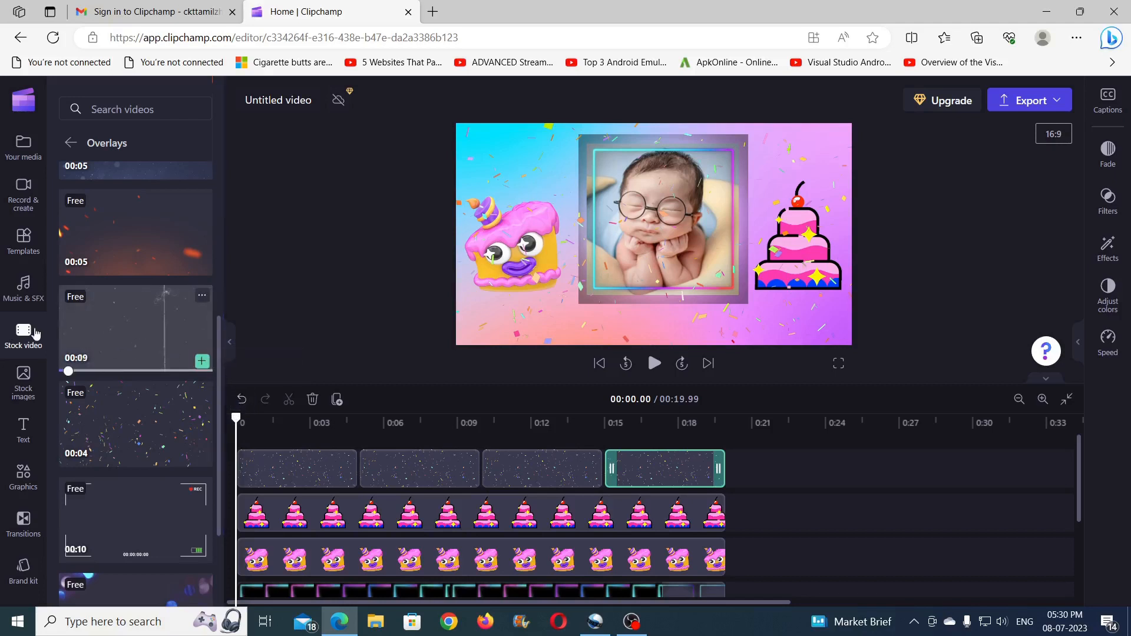
Add the Make it glow title at the start of the video above the confetti clips
left_click(23, 429)
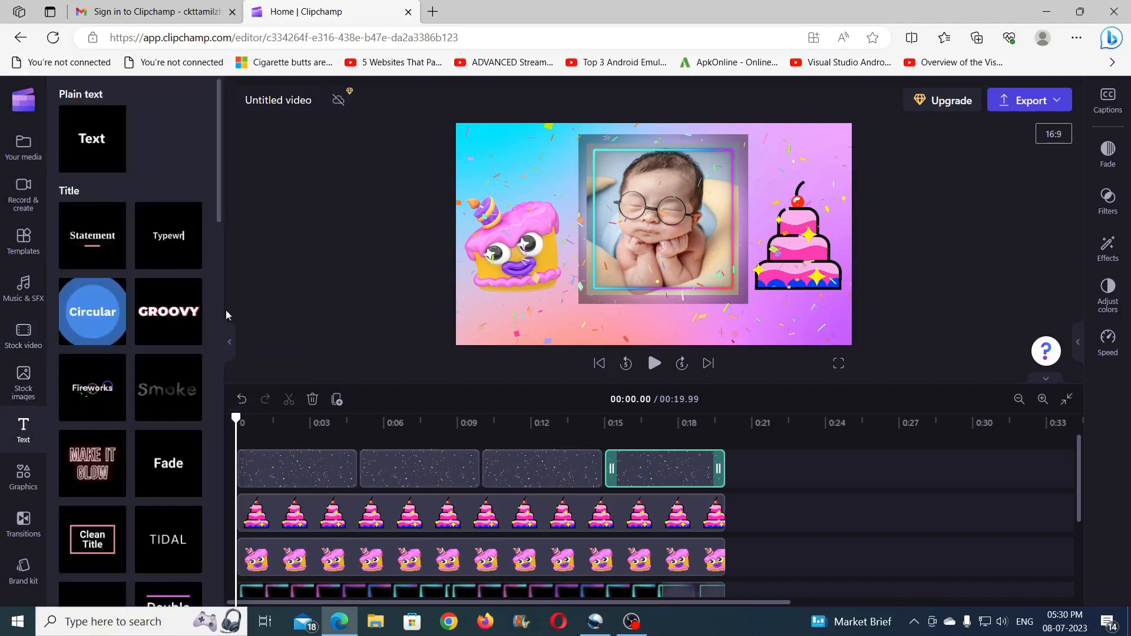
mouse_move(106, 459)
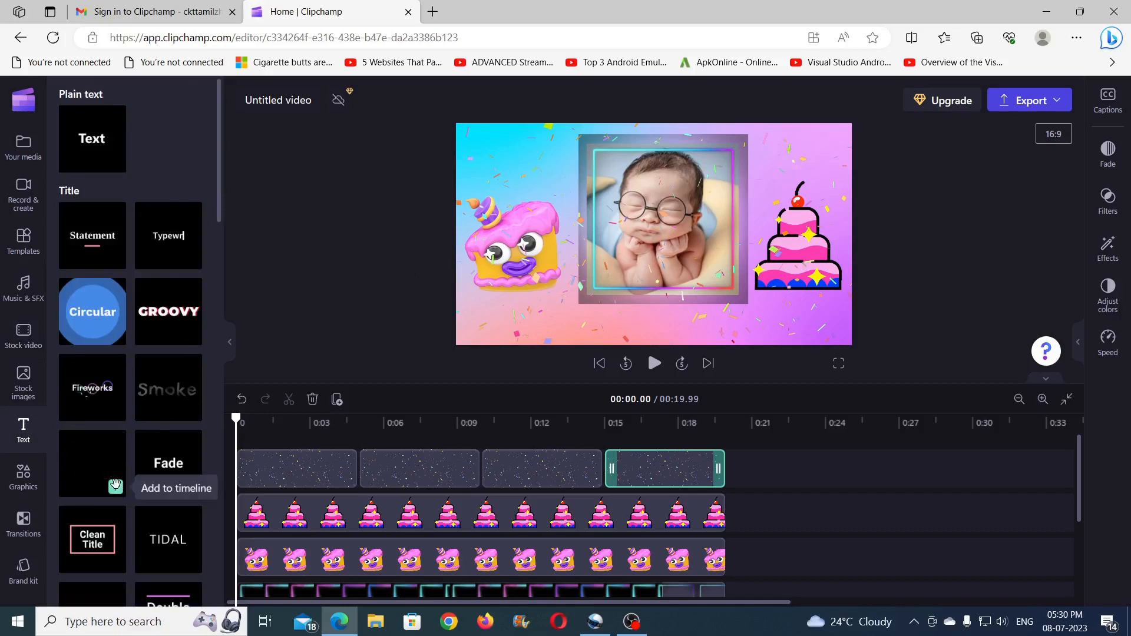
left_click(116, 486)
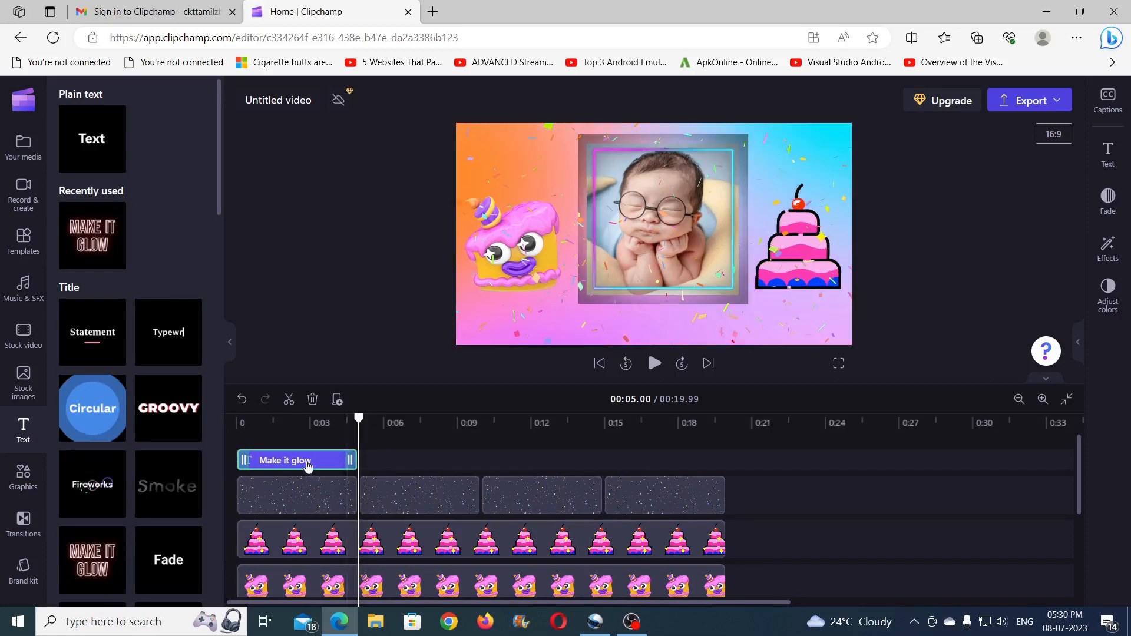
Replace the glow title's text with "Happy Birthday" on two lines
left_click(1109, 154)
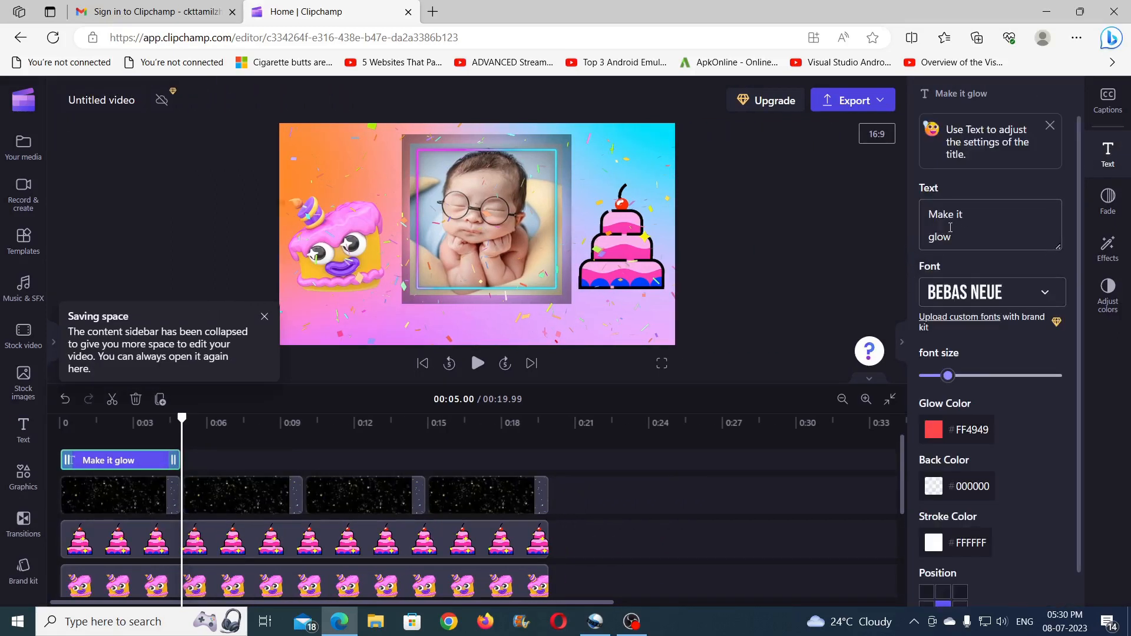
left_click_drag(953, 236, 929, 214)
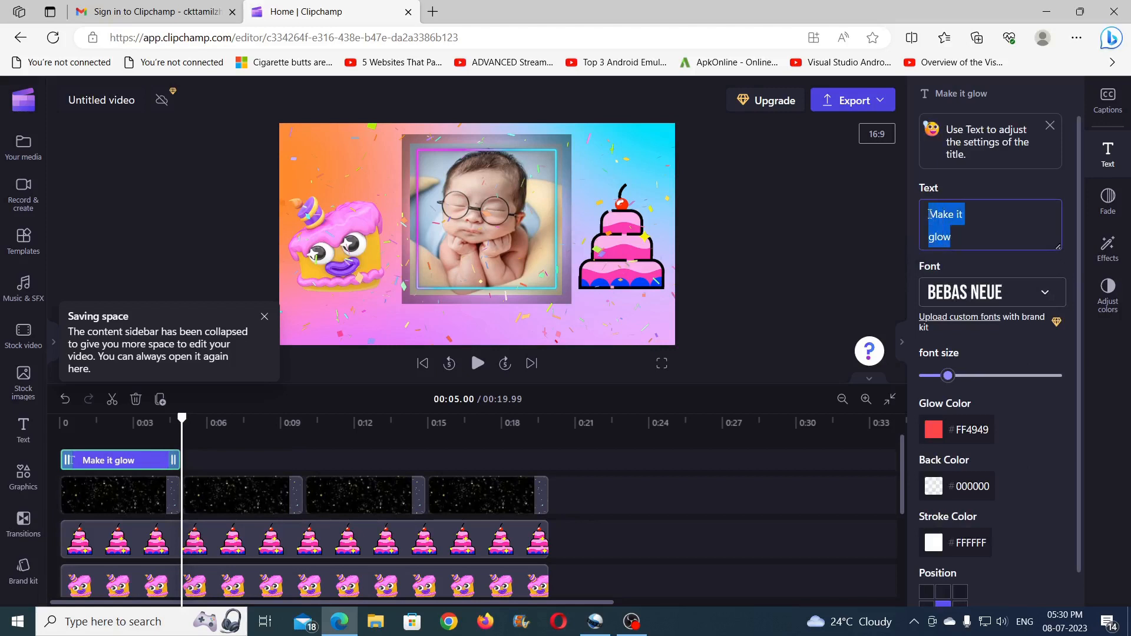
type("Happy ")
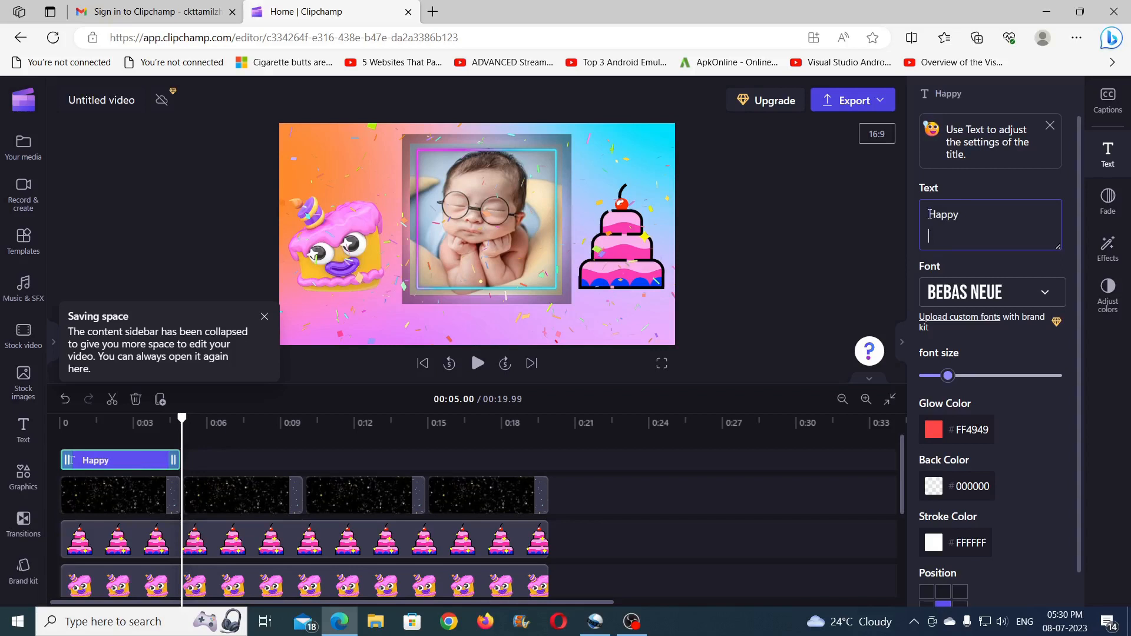
type("Birthday")
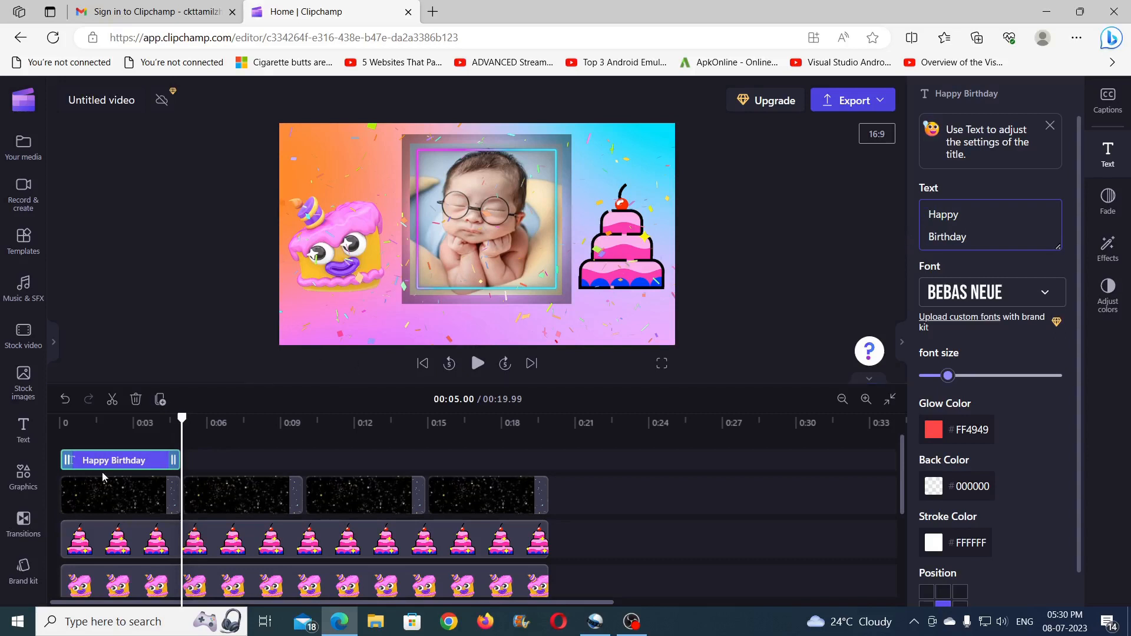
Preview the Happy Birthday title from the beginning of the video and pause at about two seconds
left_click(108, 424)
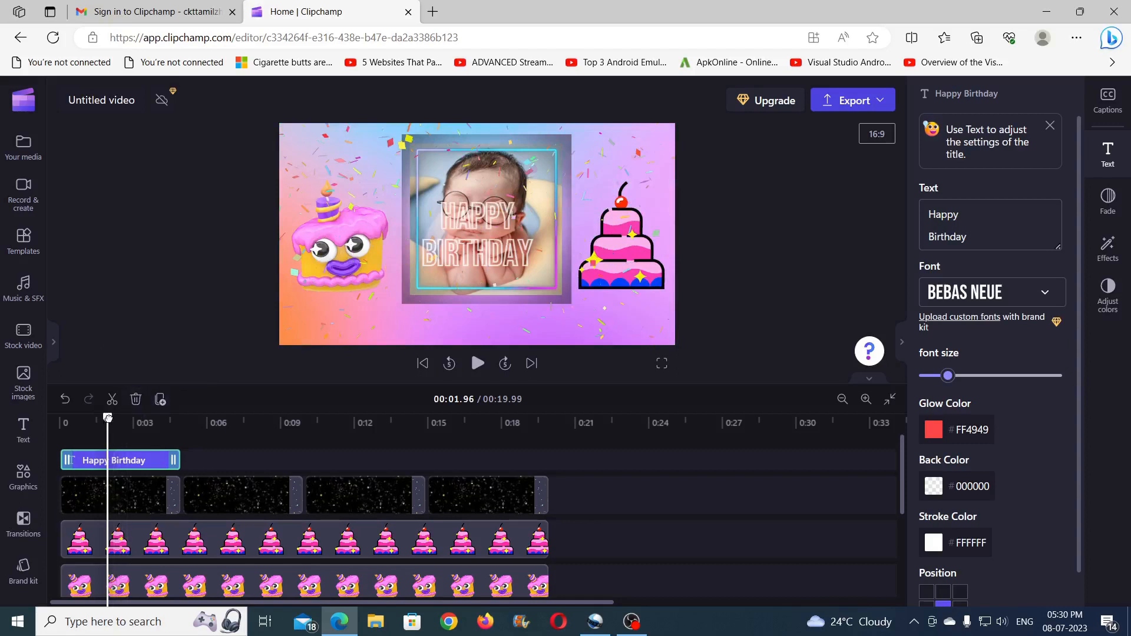
left_click_drag(108, 418, 59, 417)
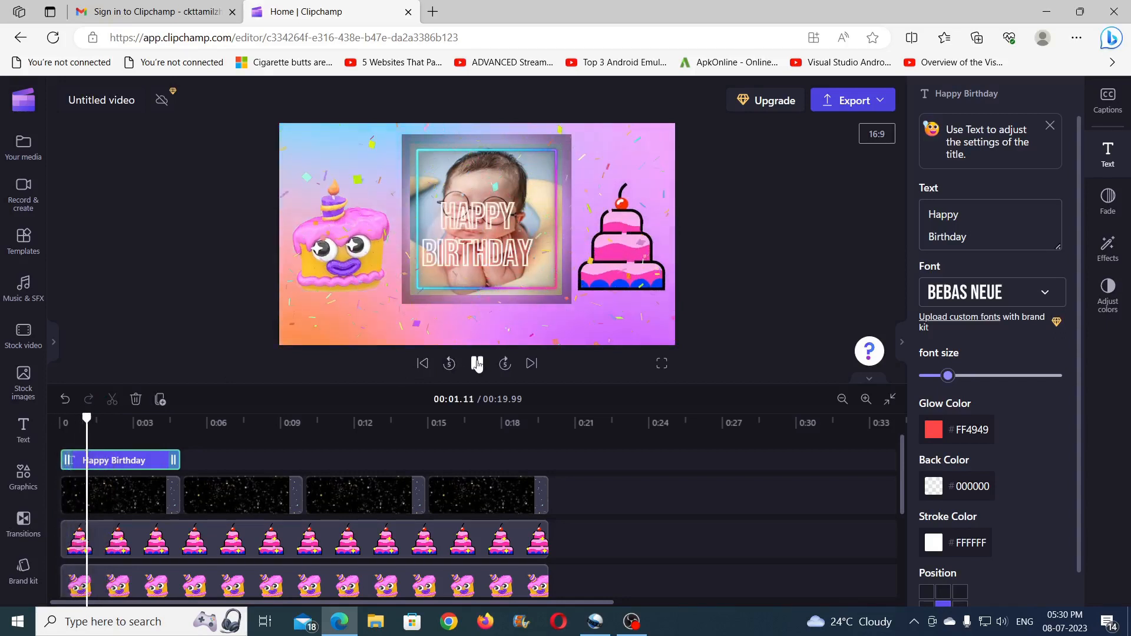
left_click(477, 364)
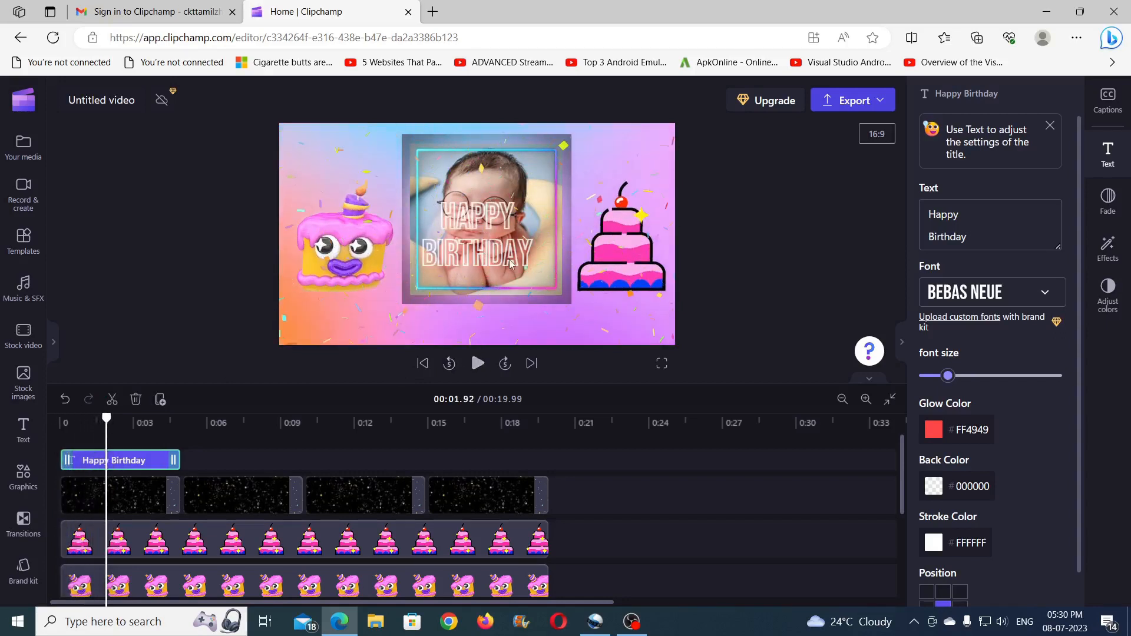
Place the Happy Birthday title in the top-left corner of the frame and reduce its font size to clear the baby photo
scroll(1015, 419, "down", 1)
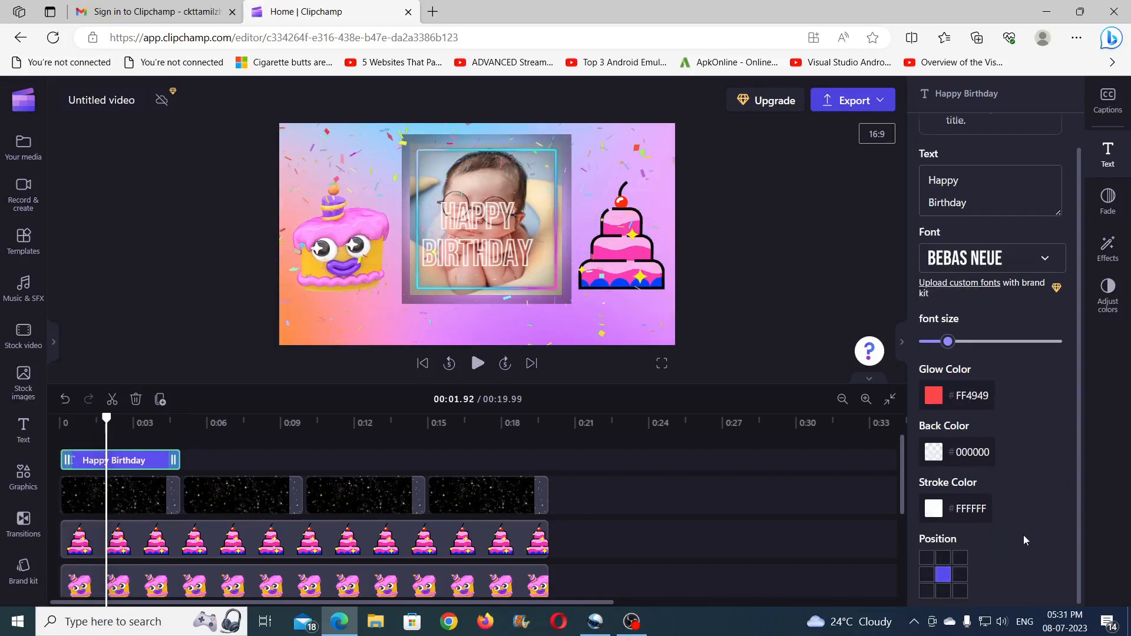
left_click(926, 559)
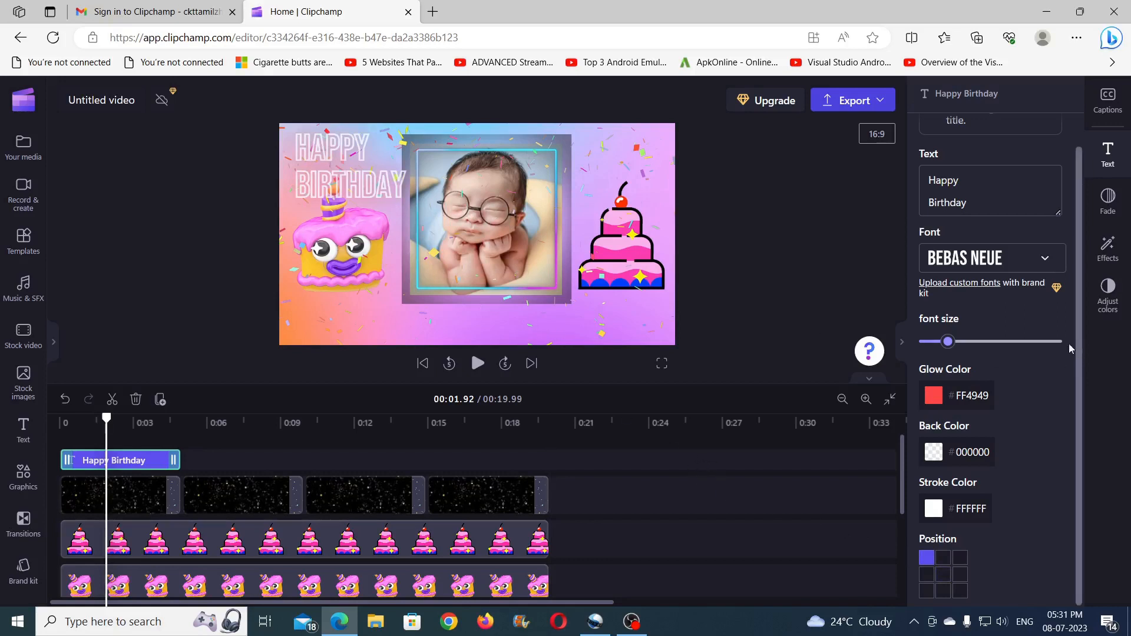
left_click_drag(944, 343, 938, 344)
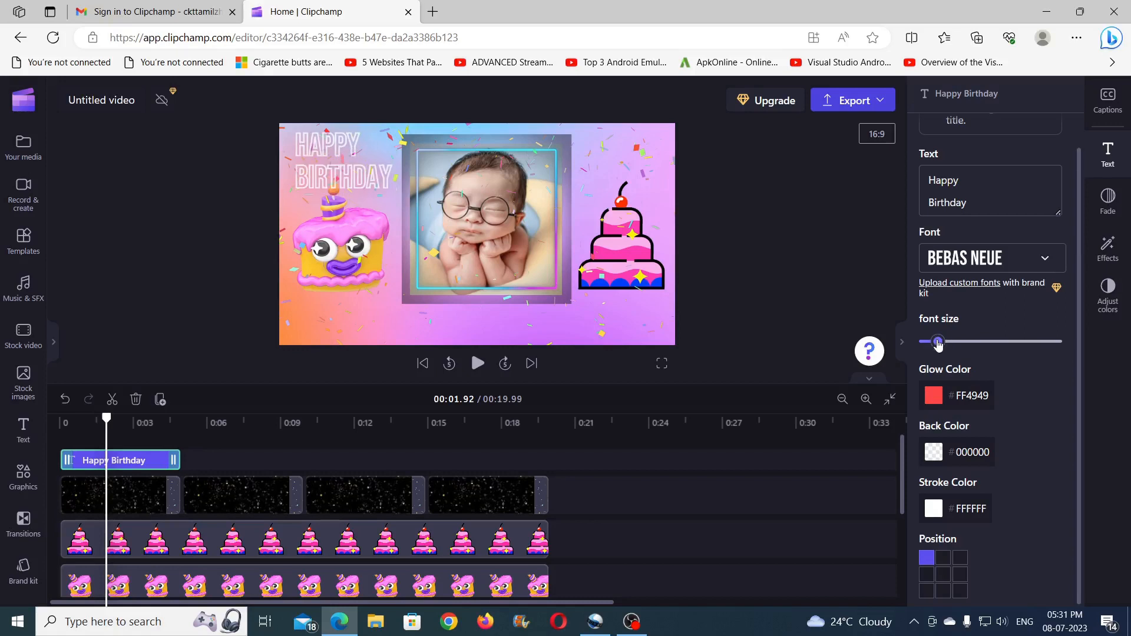
Move the cake-face sticker slightly down to make room for the Happy Birthday title above it
left_click(326, 265)
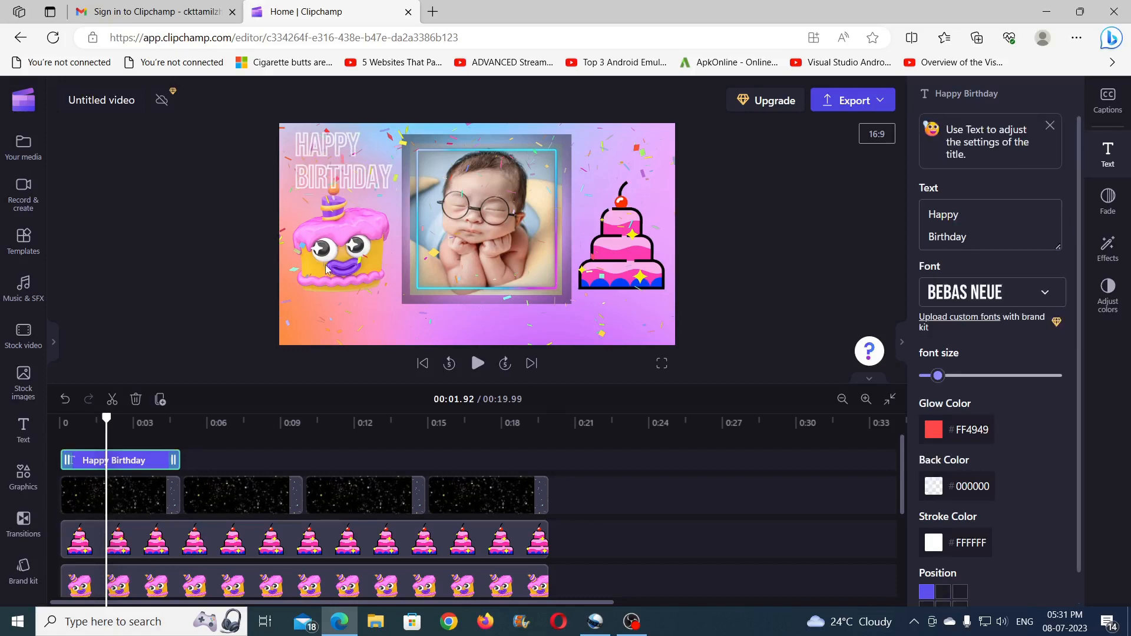
left_click(229, 538)
left_click(229, 584)
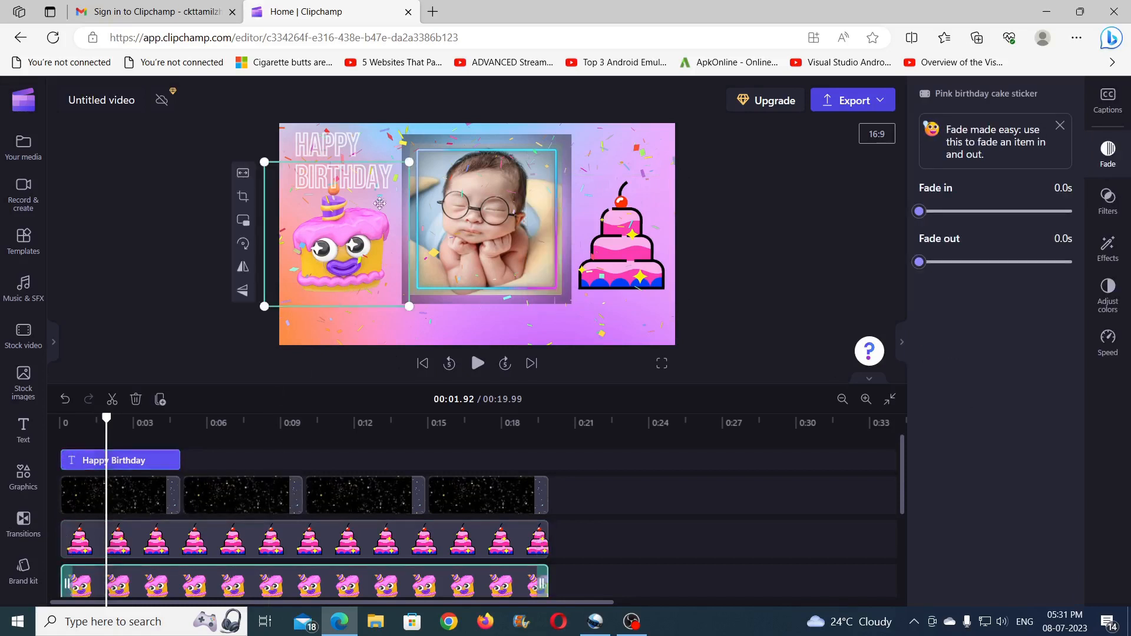
left_click_drag(347, 240, 348, 249)
left_click(194, 176)
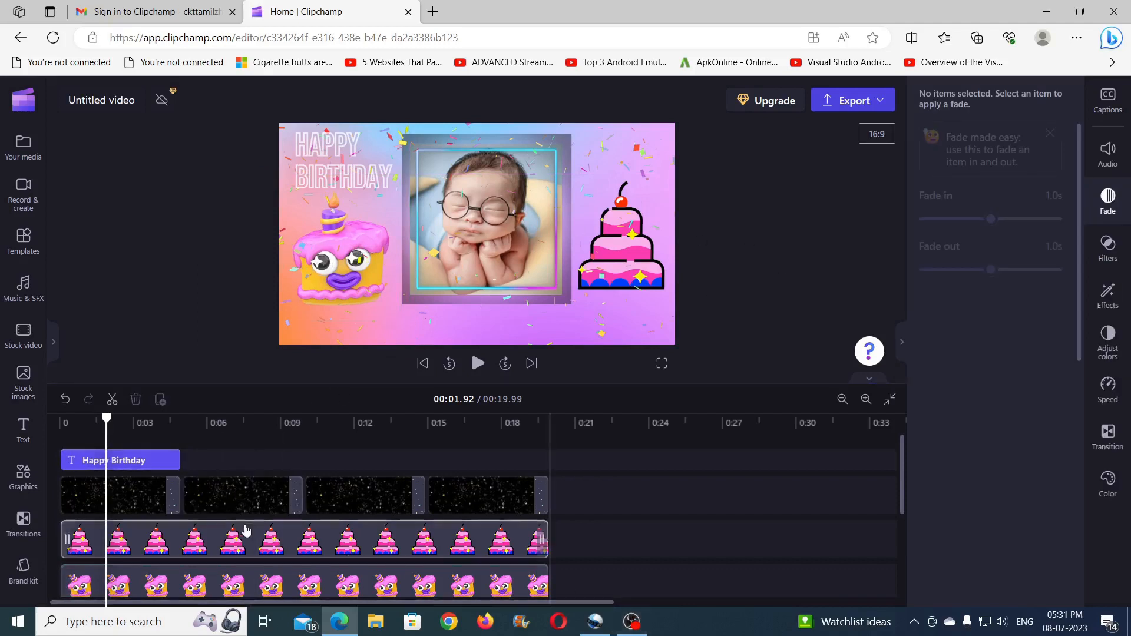
Play the Happy Birthday title from the start and duplicate it three times back to back to cover the video's full length
left_click(153, 460)
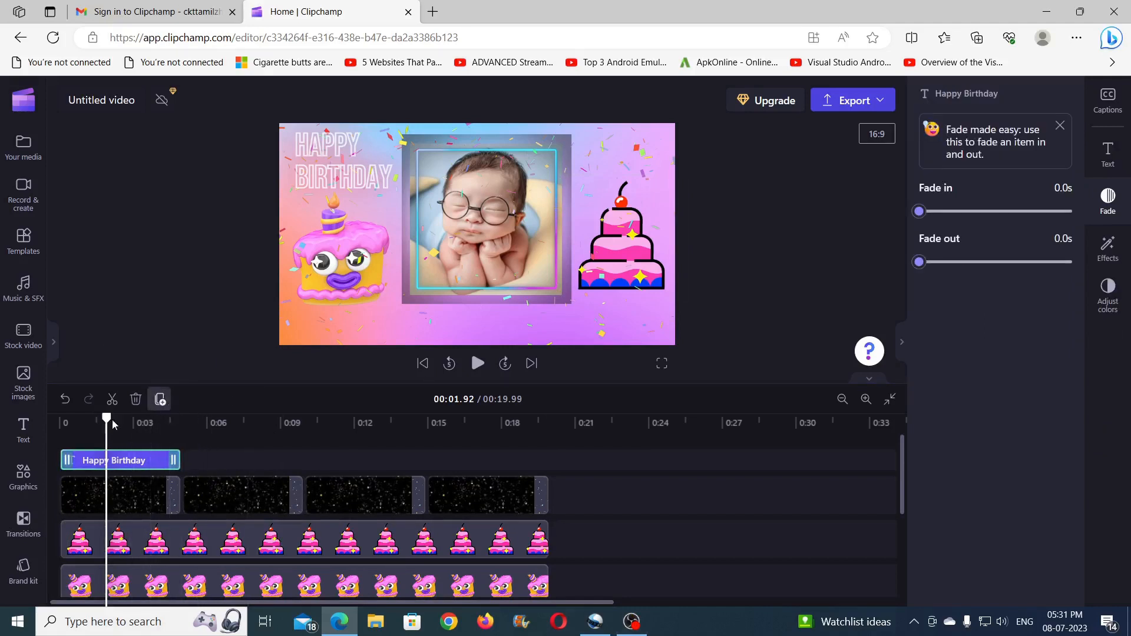
left_click_drag(106, 417, 59, 415)
left_click(478, 363)
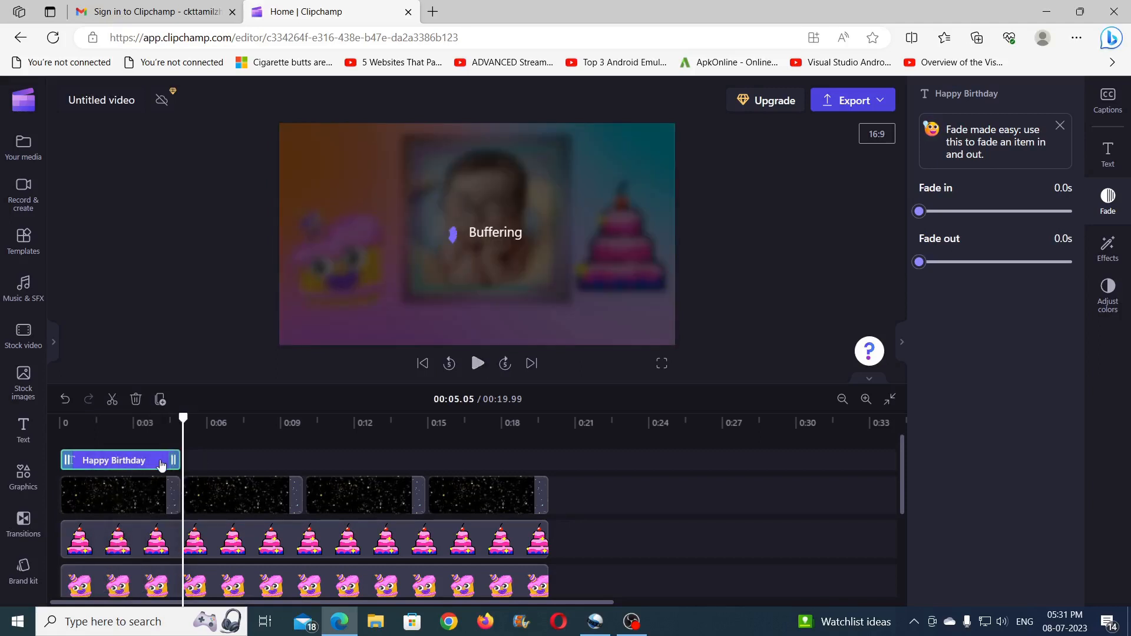
left_click(160, 401)
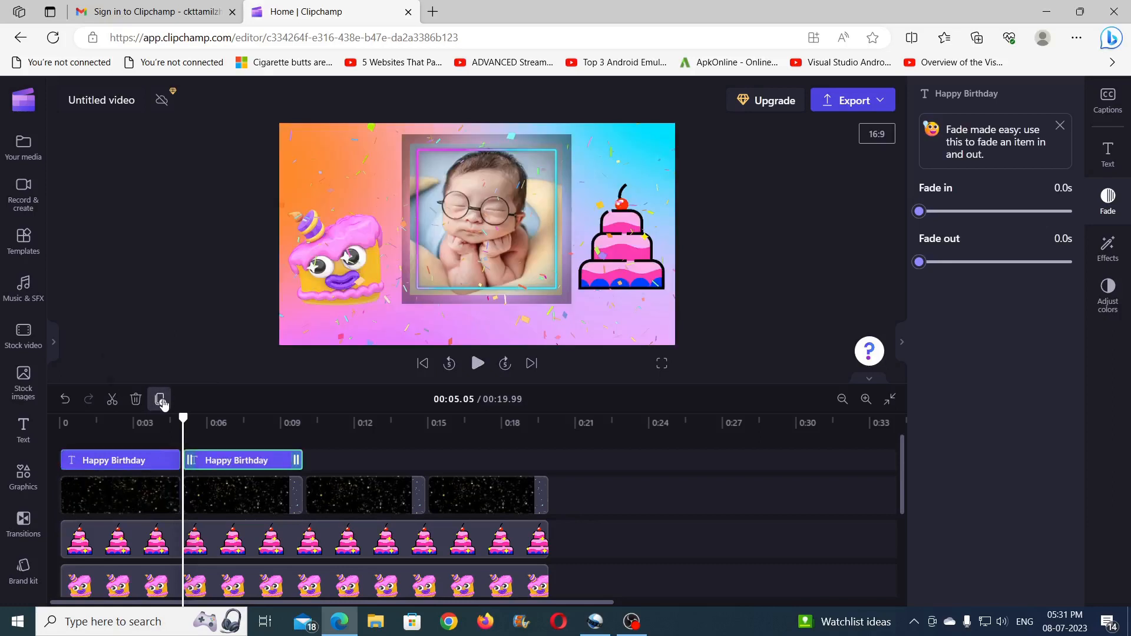
left_click(161, 402)
left_click(161, 401)
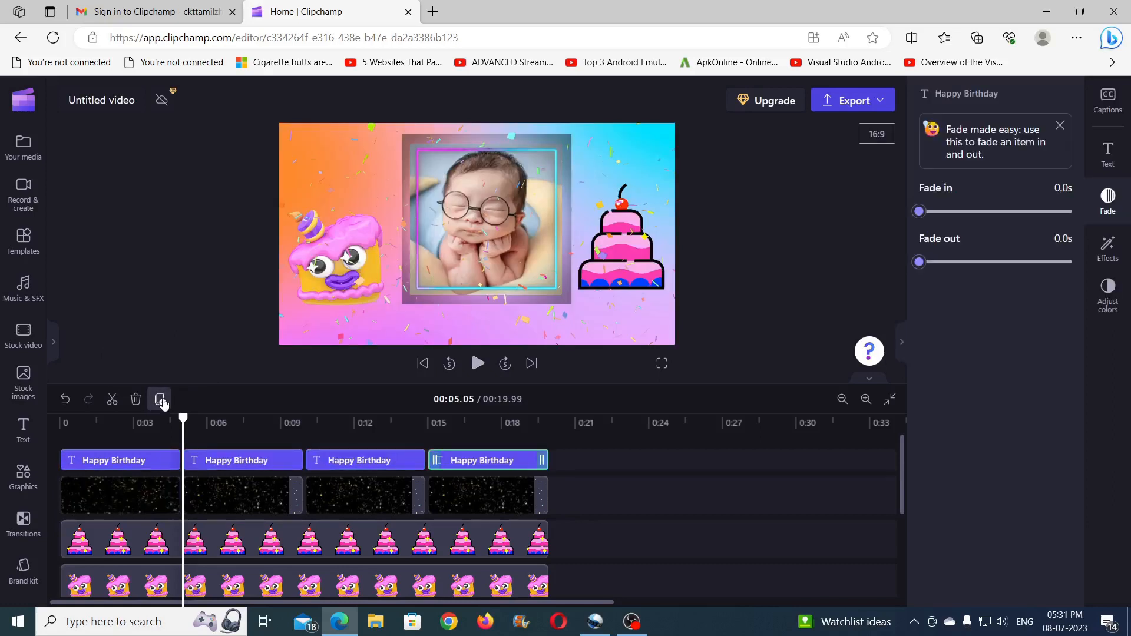
Add a Typewriter title at the very beginning of the timeline
left_click(423, 363)
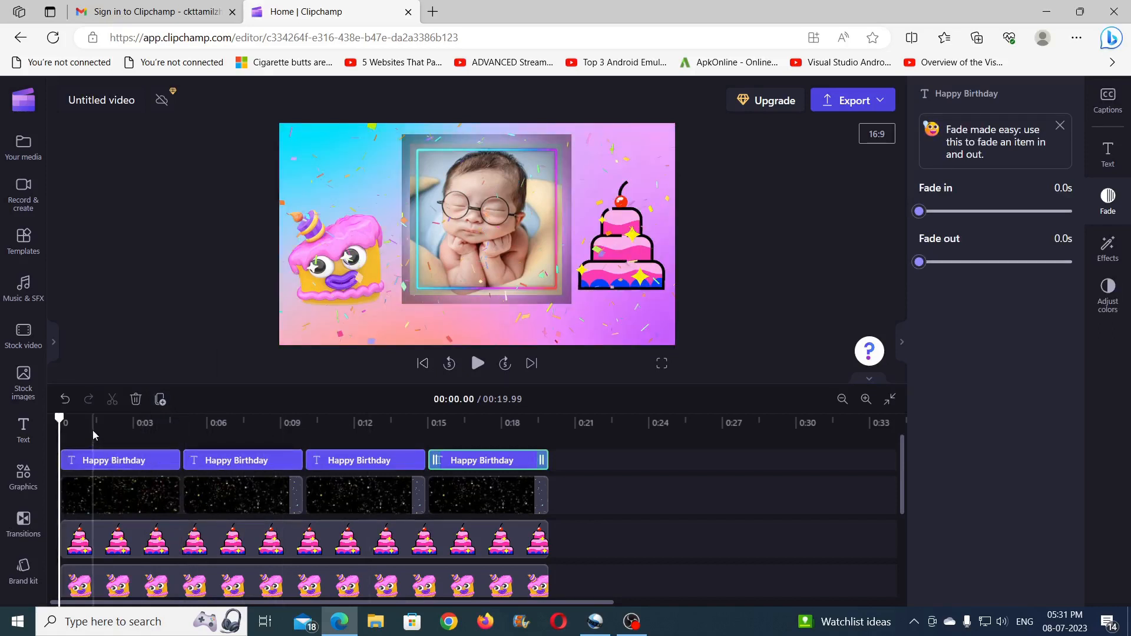
left_click(23, 428)
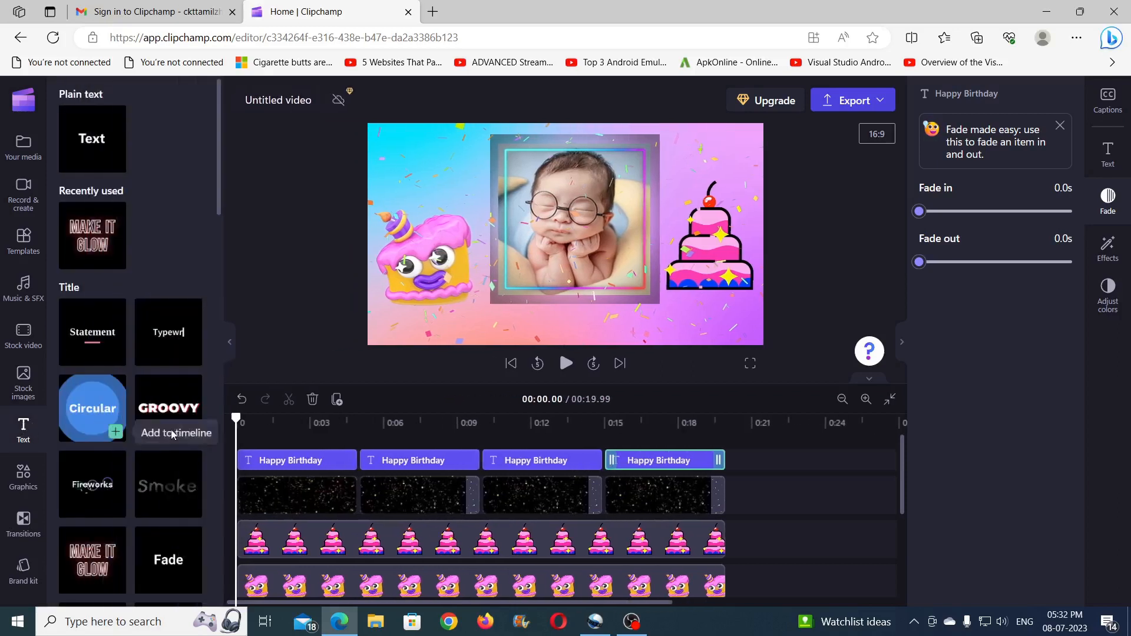
scroll(177, 302, "down", 1)
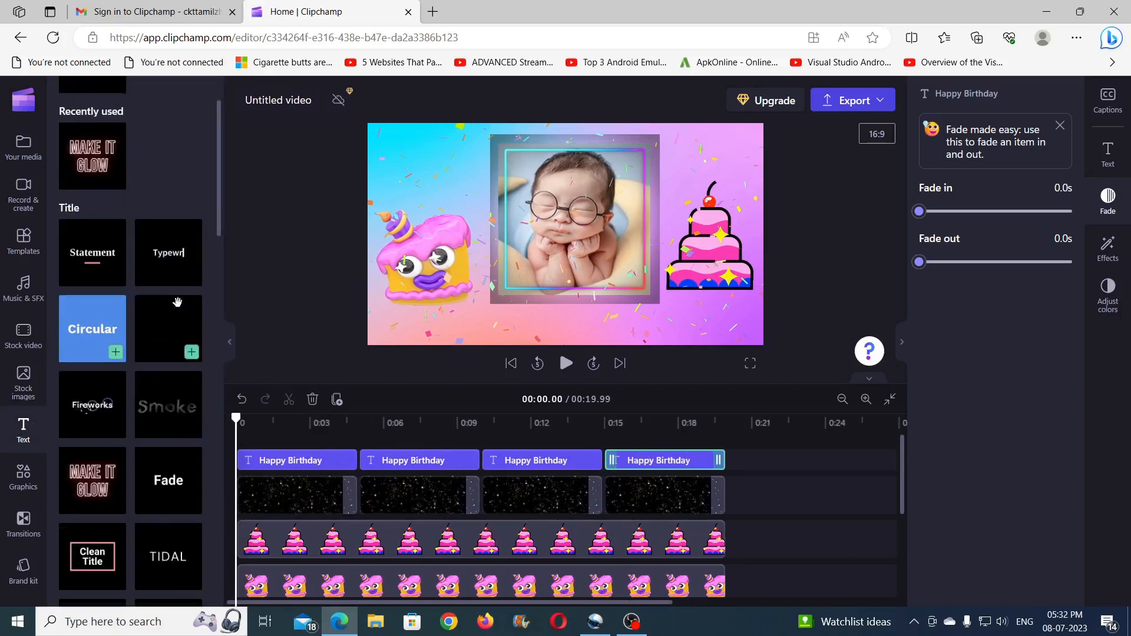
scroll(177, 302, "up", 1)
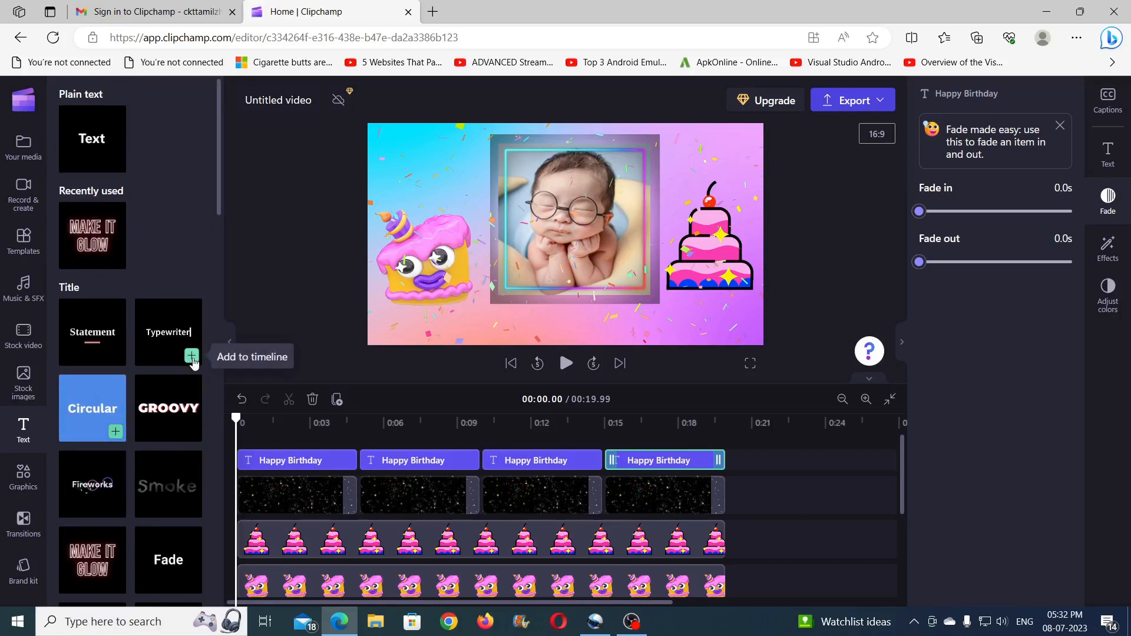
left_click(192, 357)
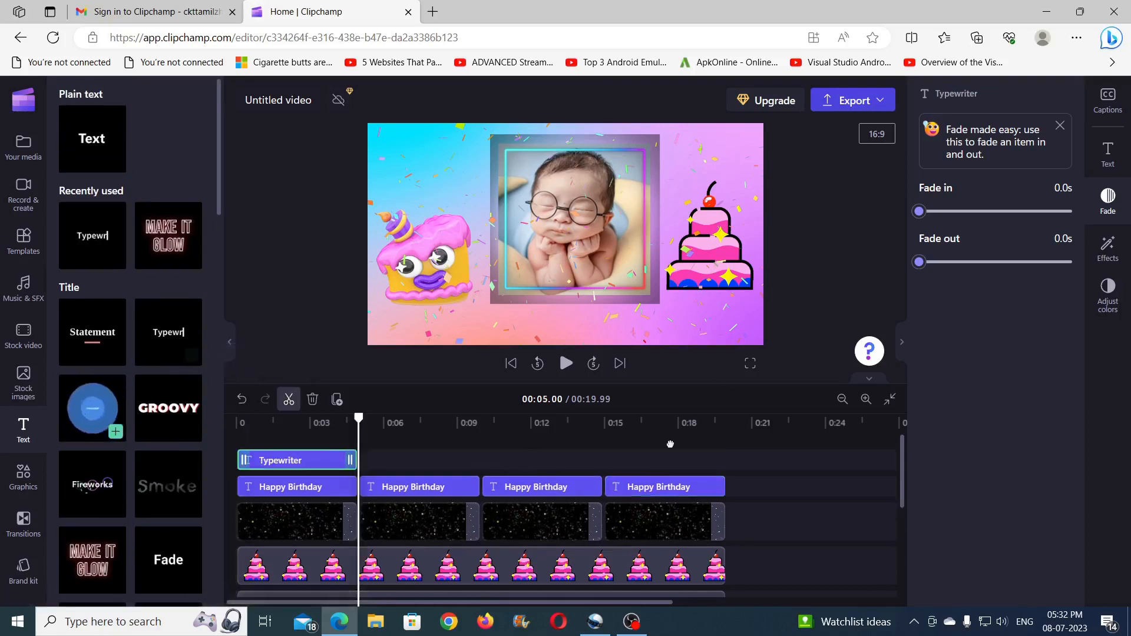
Replace the Typewriter title's text with "with lots of love & blessings..."
left_click(1110, 156)
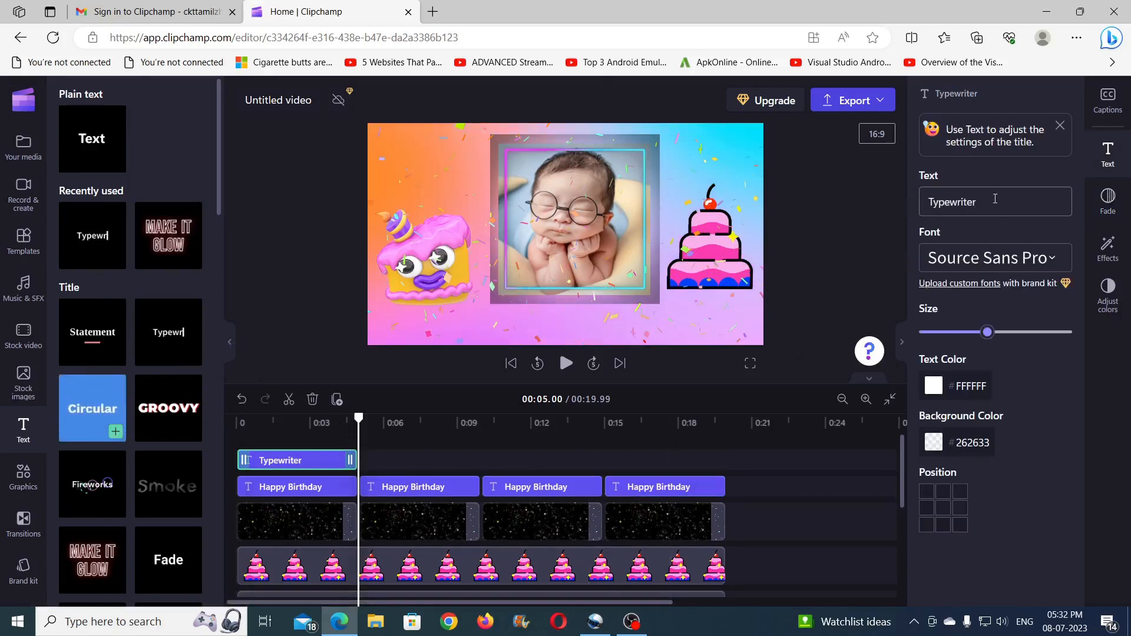
left_click_drag(995, 199, 913, 198)
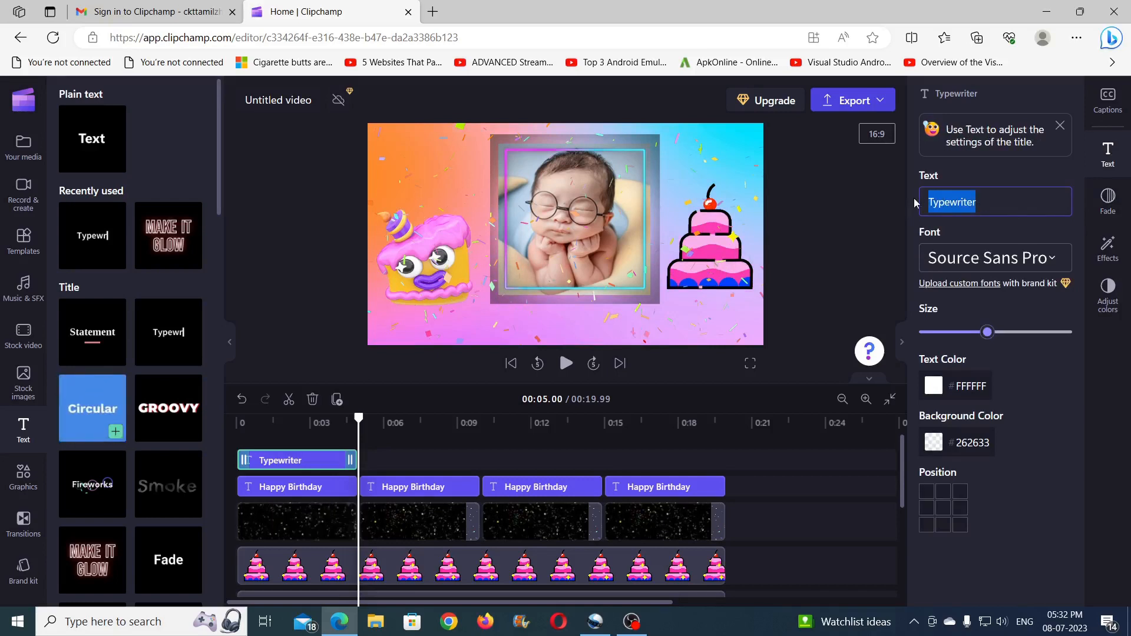
type("with lots of")
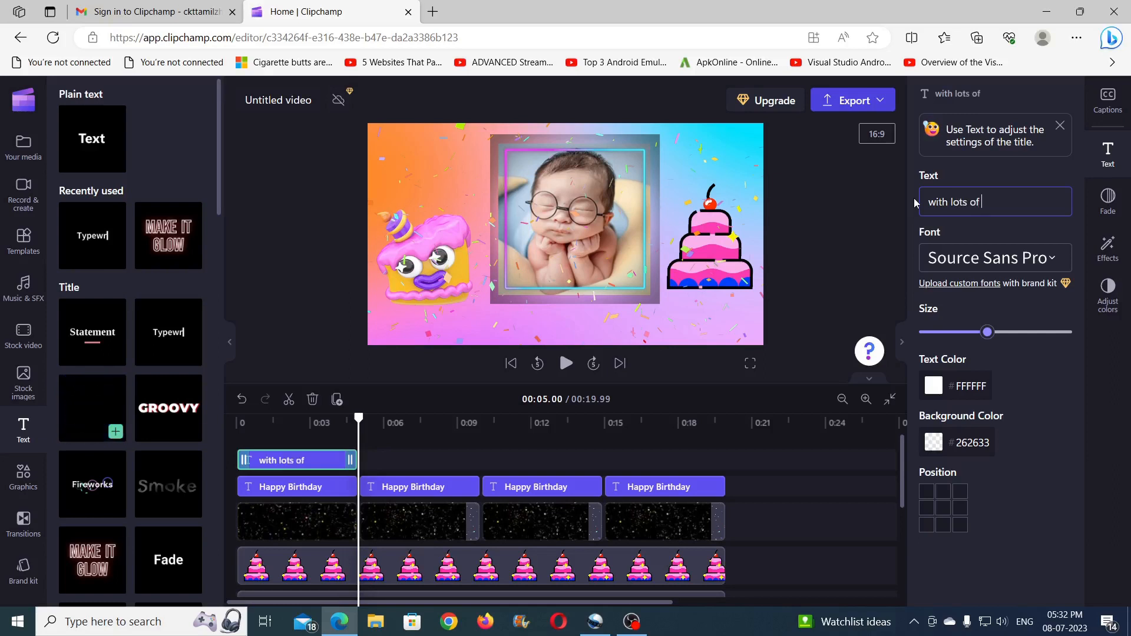
type(" lo")
type("e ")
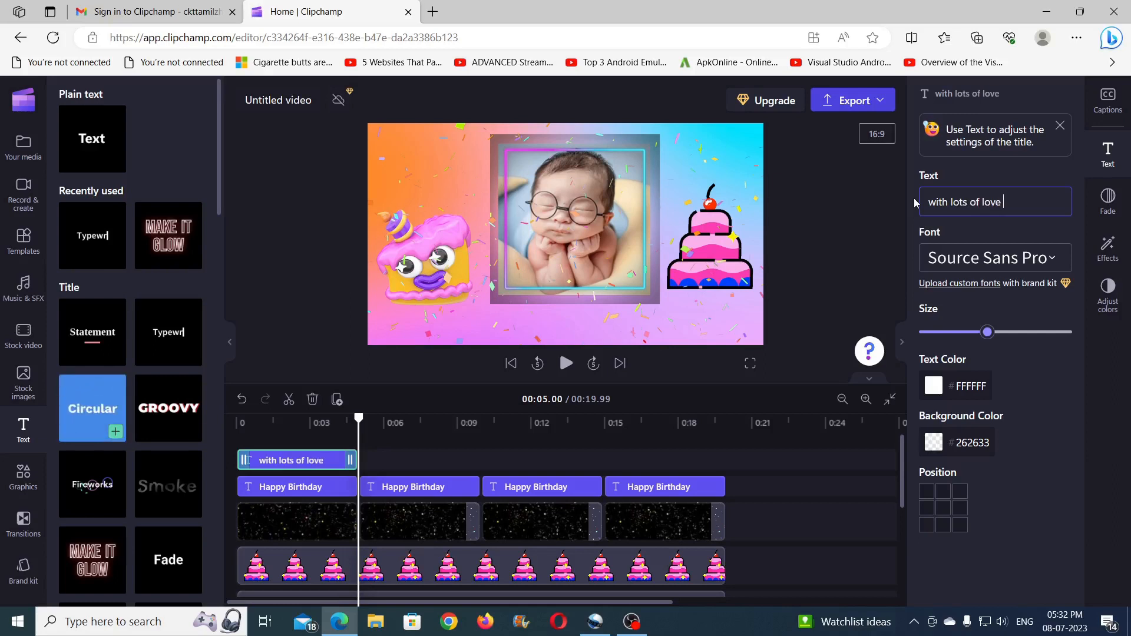
type("& blessings")
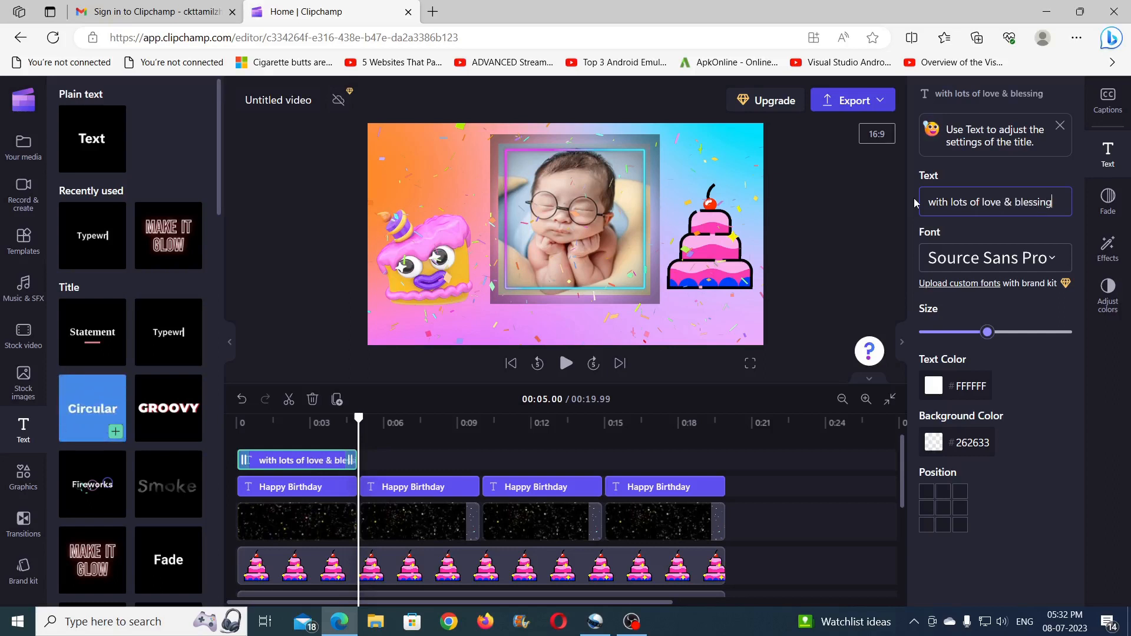
type("...")
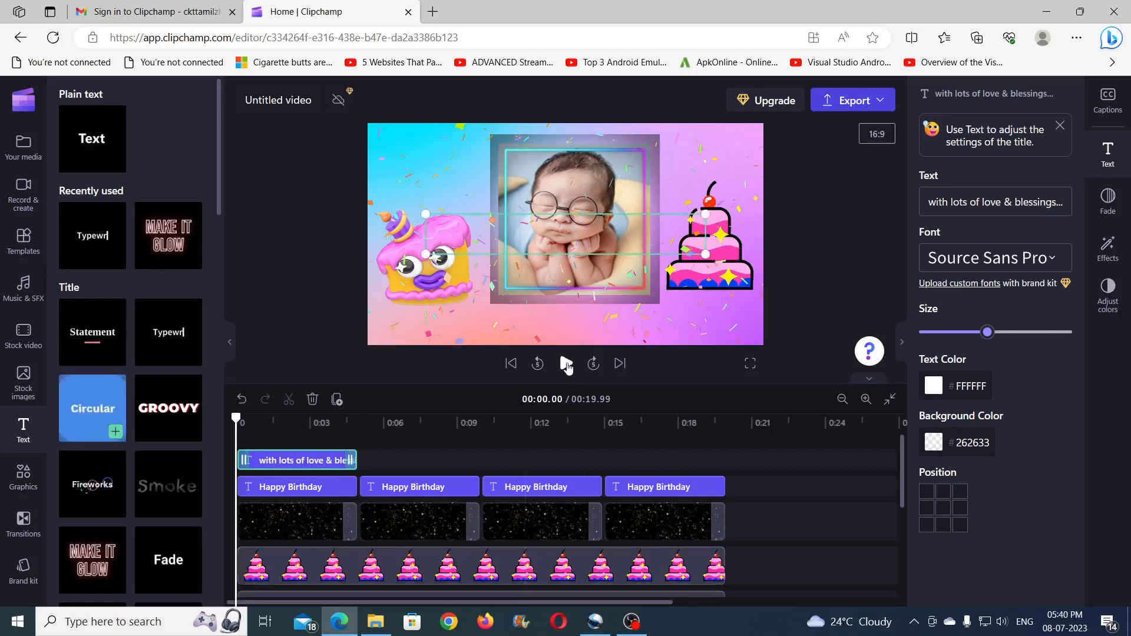
Preview the new title from the start to about two seconds and place it at the bottom centre of the frame
left_click(566, 364)
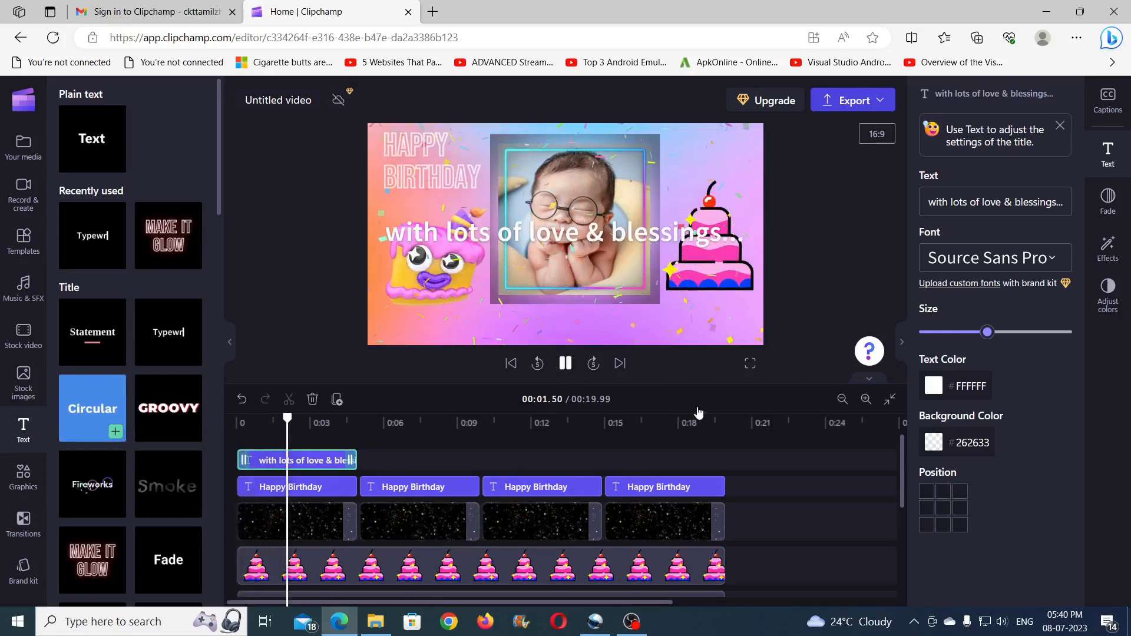
left_click(565, 363)
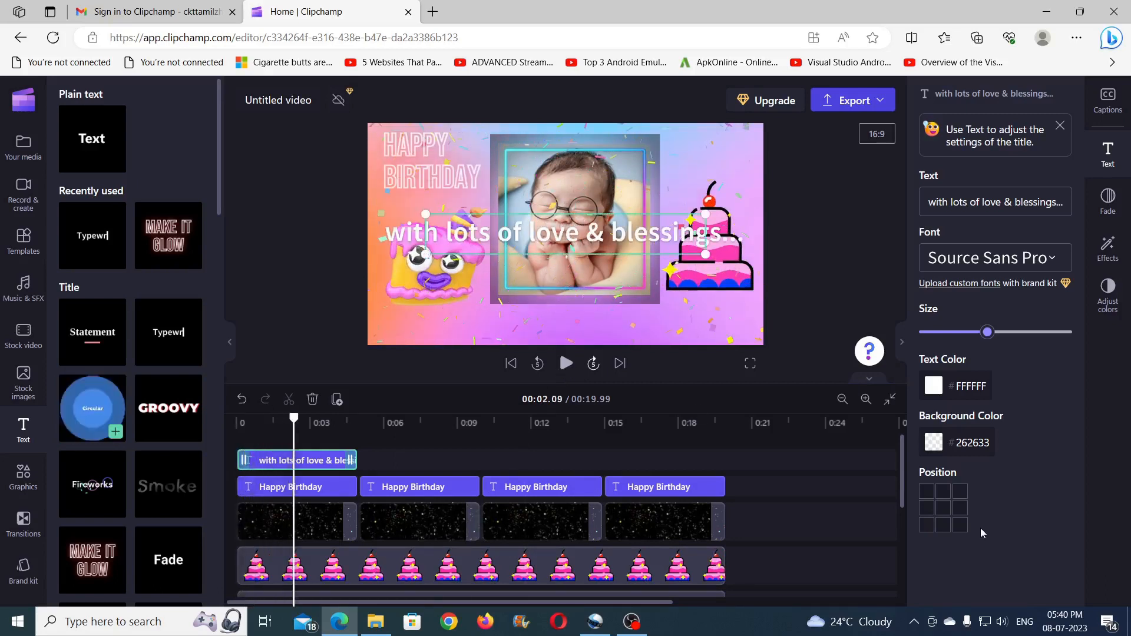
left_click(943, 526)
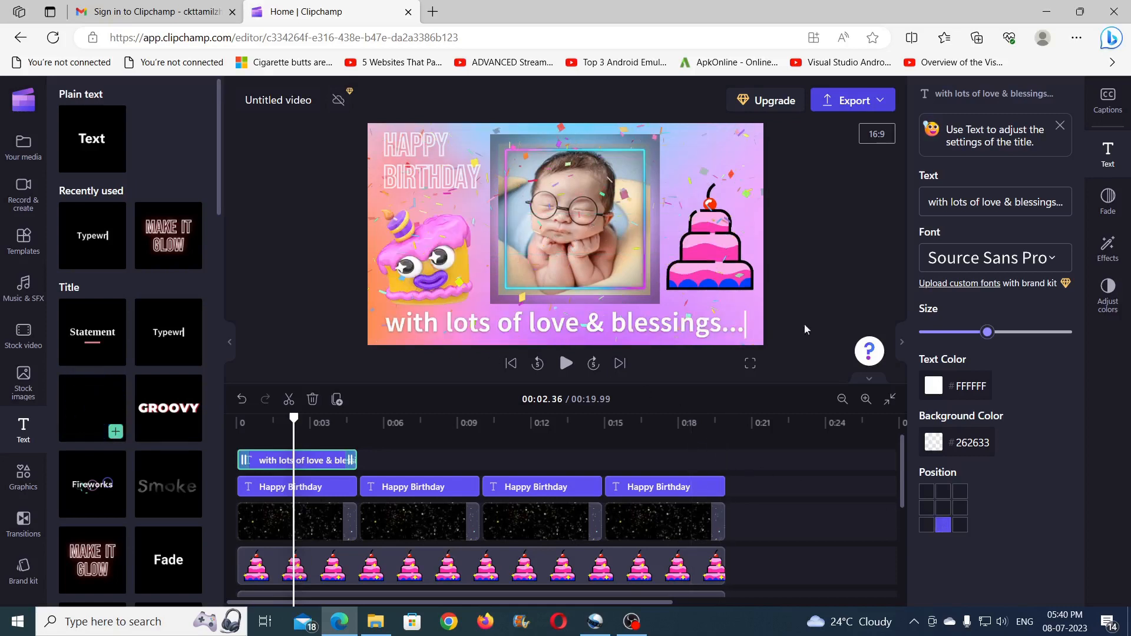
Set the blessings title's font to Sue Ellen Francisco and increase its size so the line nearly spans the frame
left_click(1035, 262)
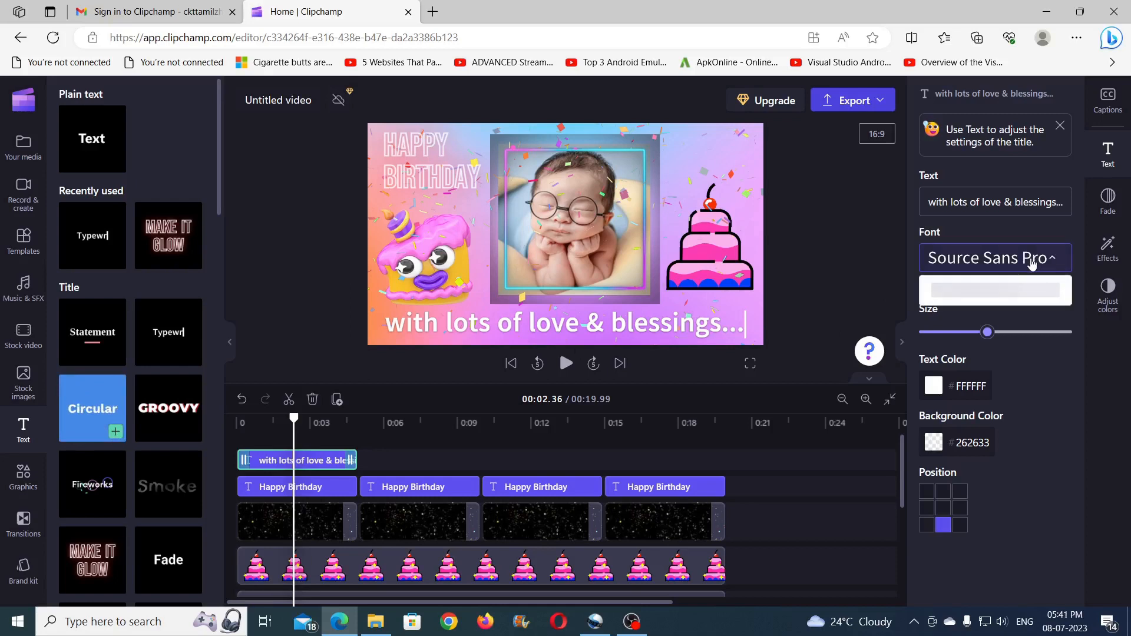
scroll(1011, 398, "down", 5)
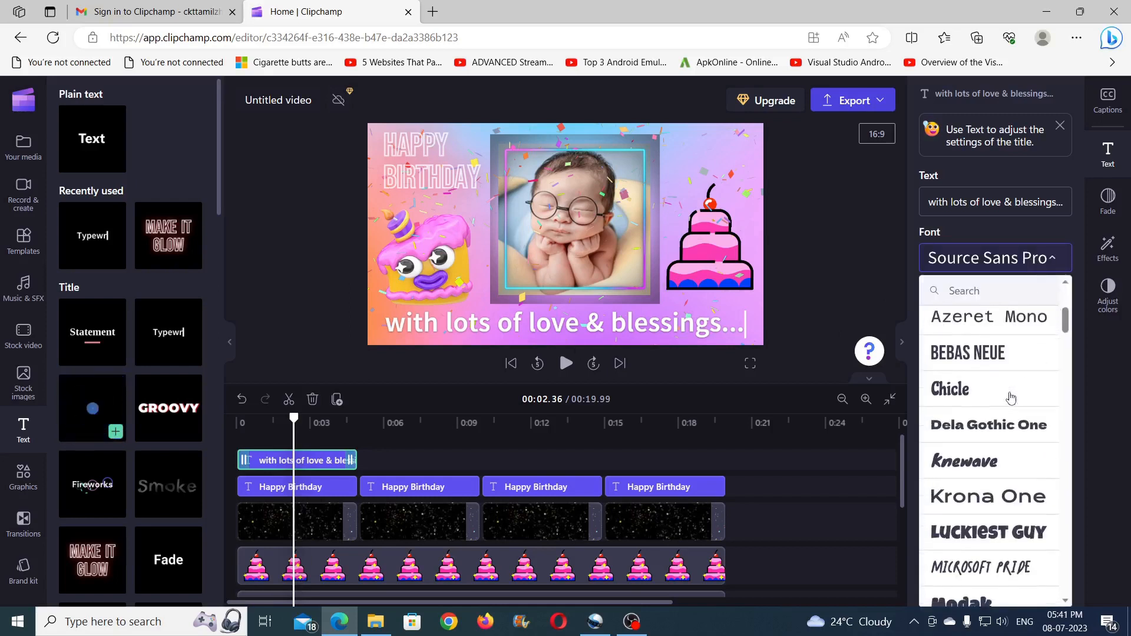
scroll(1010, 398, "down", 10)
scroll(1011, 397, "down", 8)
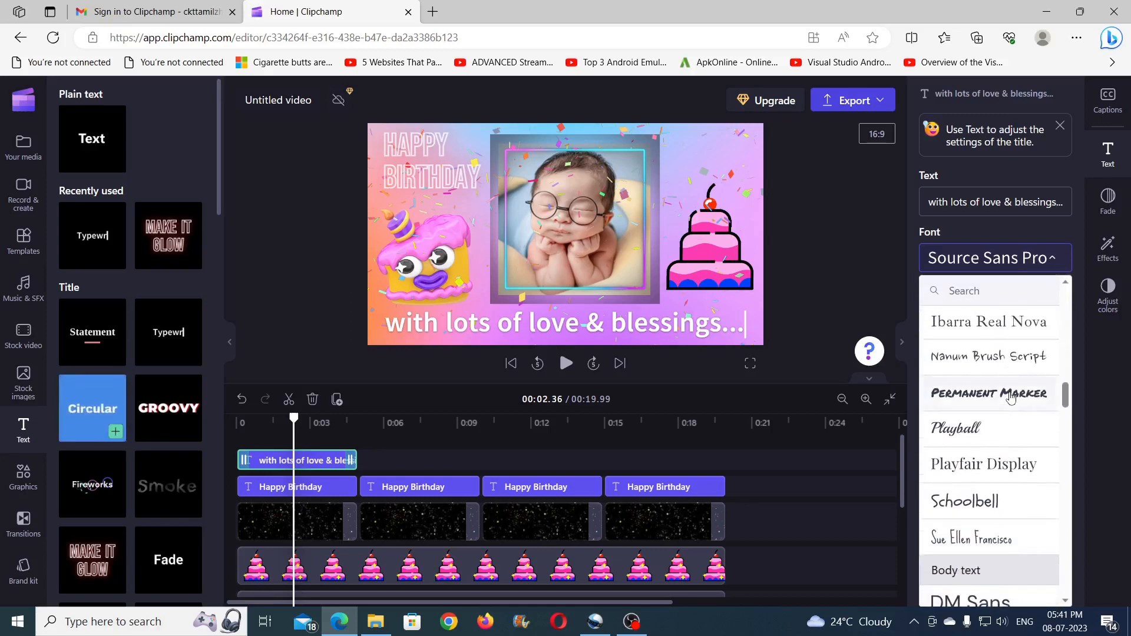
scroll(1011, 398, "down", 3)
left_click(971, 391)
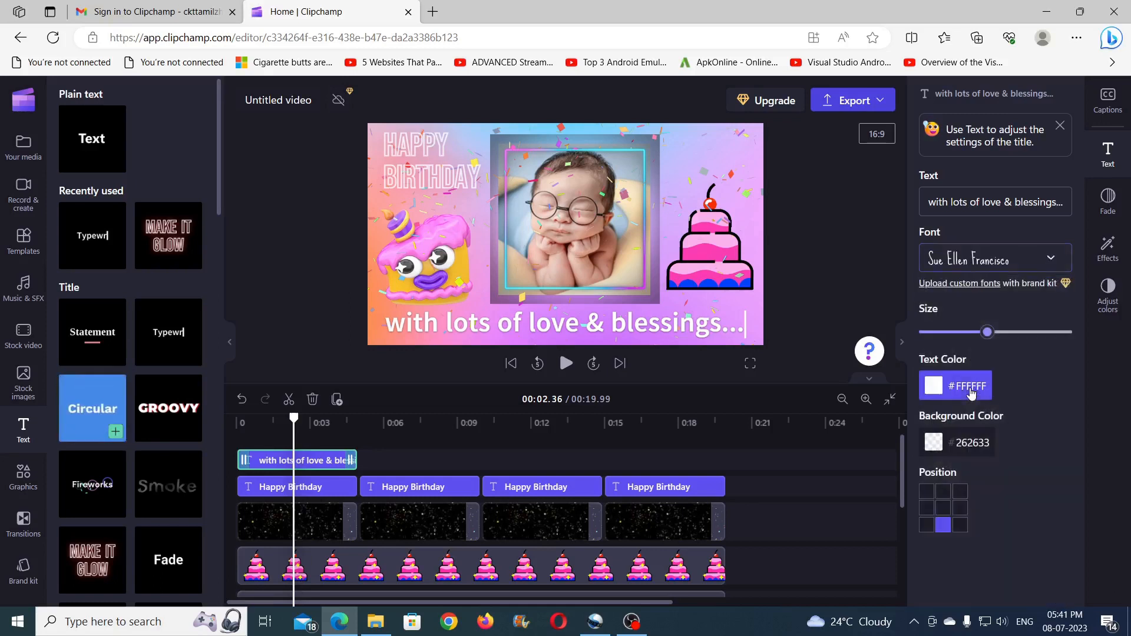
left_click_drag(994, 337, 1021, 334)
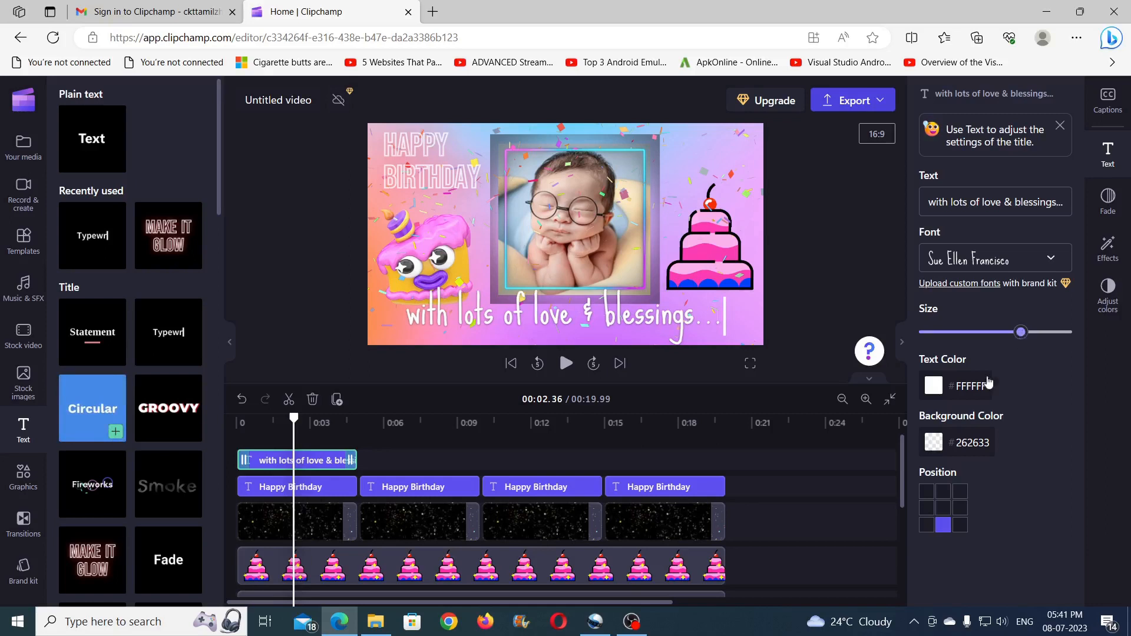
Set the blessings title's text color to the default yellow, #FBE555
left_click(937, 393)
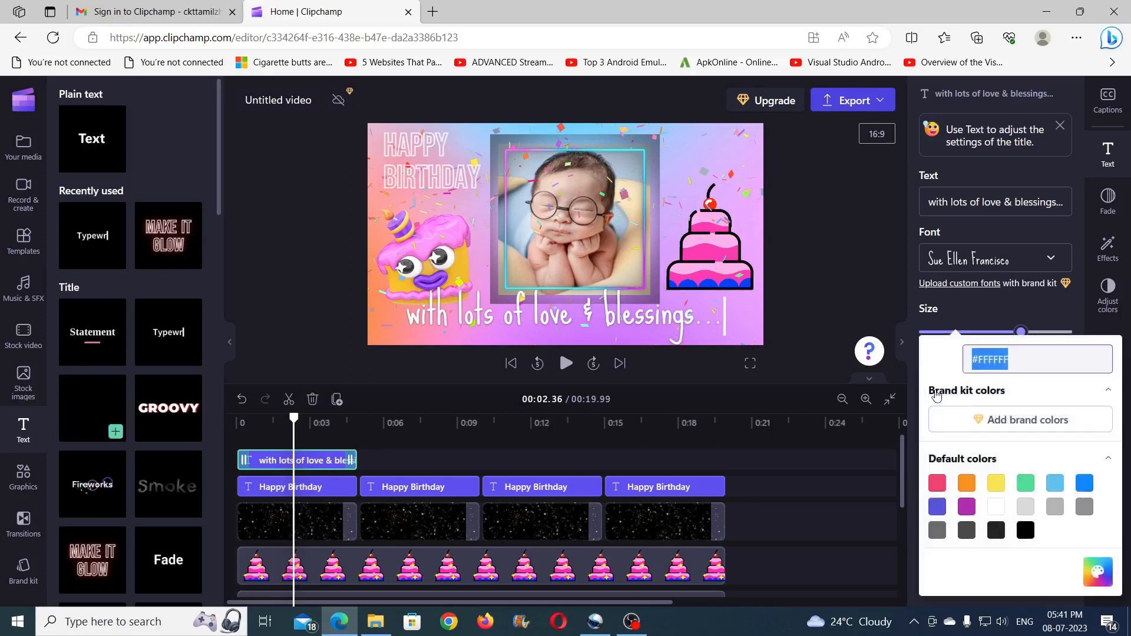
left_click(993, 485)
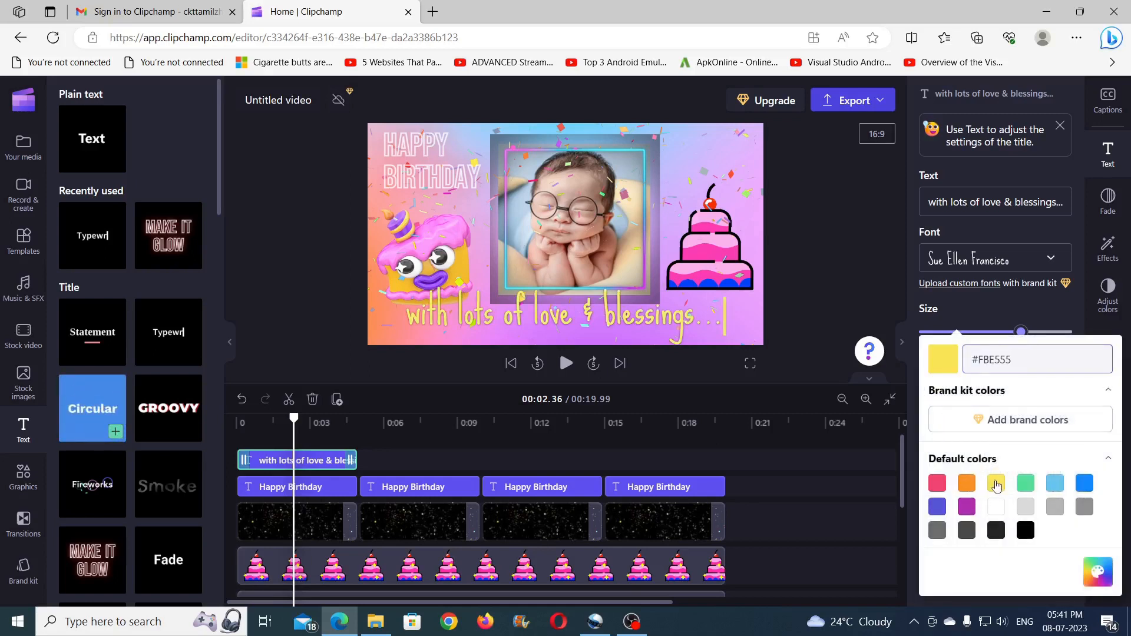
left_click(846, 240)
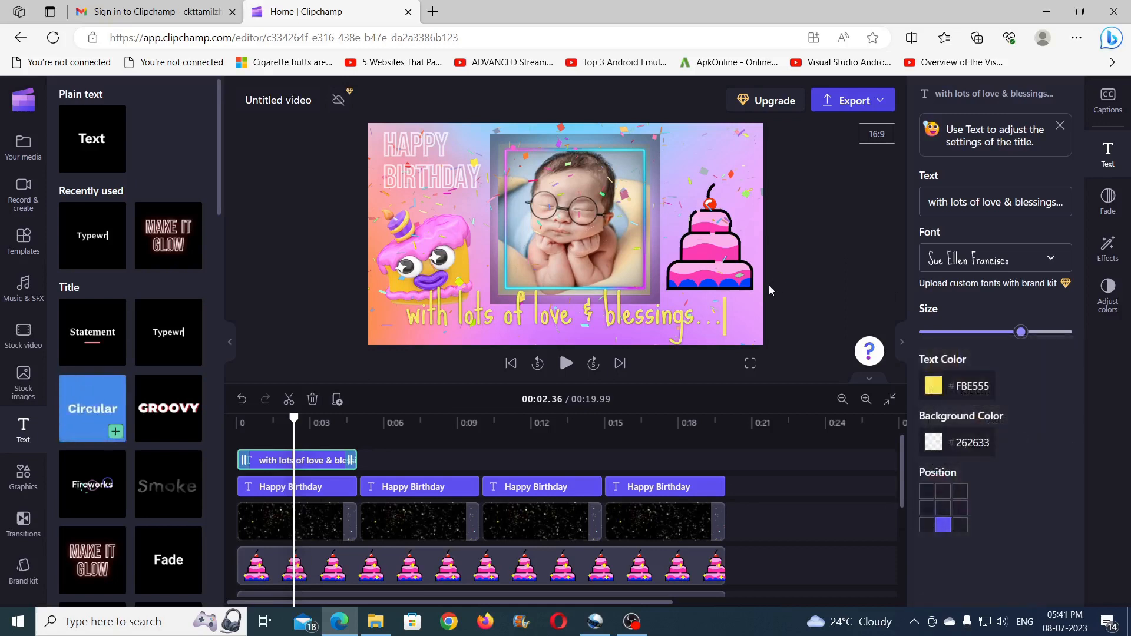
Duplicate the blessings title three times back to back so its copies run alongside all the Happy Birthday titles
left_click(336, 399)
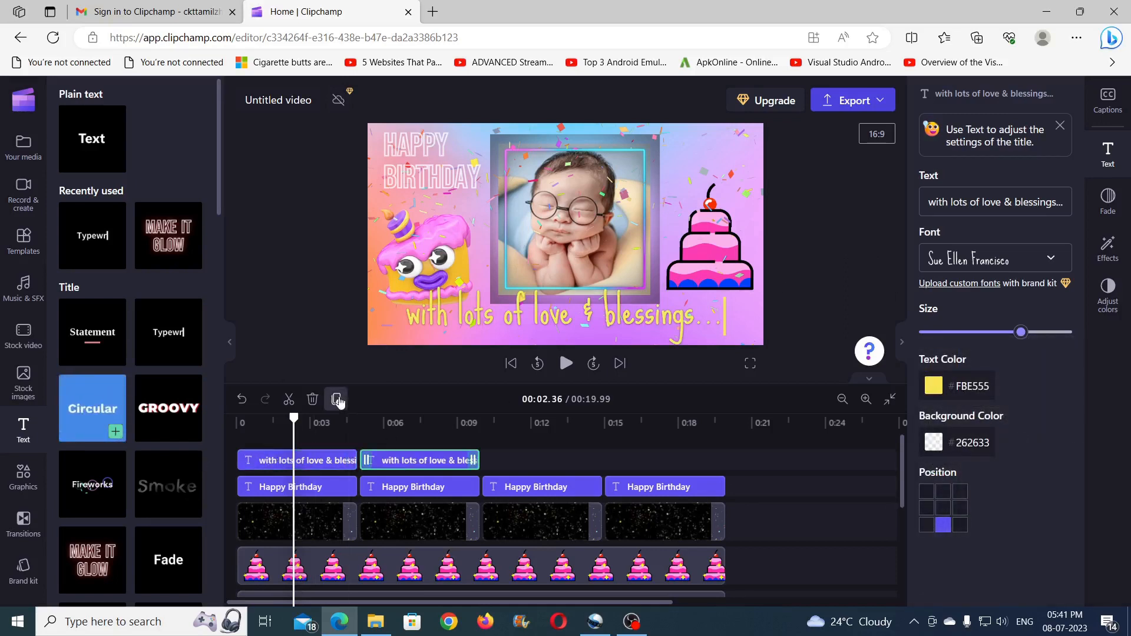
left_click(337, 400)
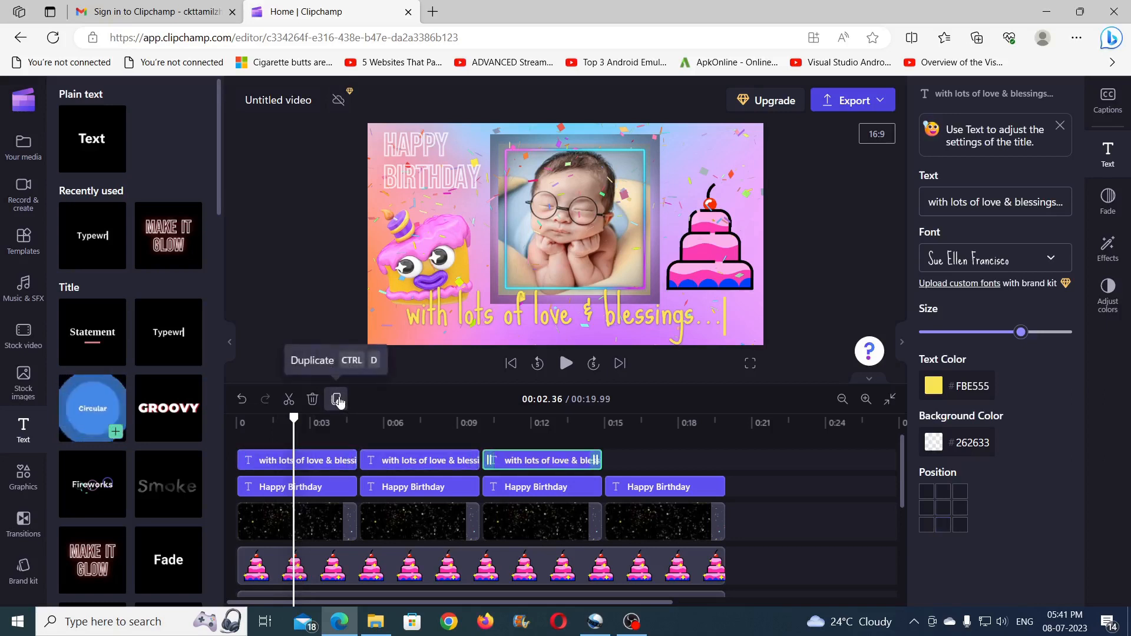
left_click(336, 400)
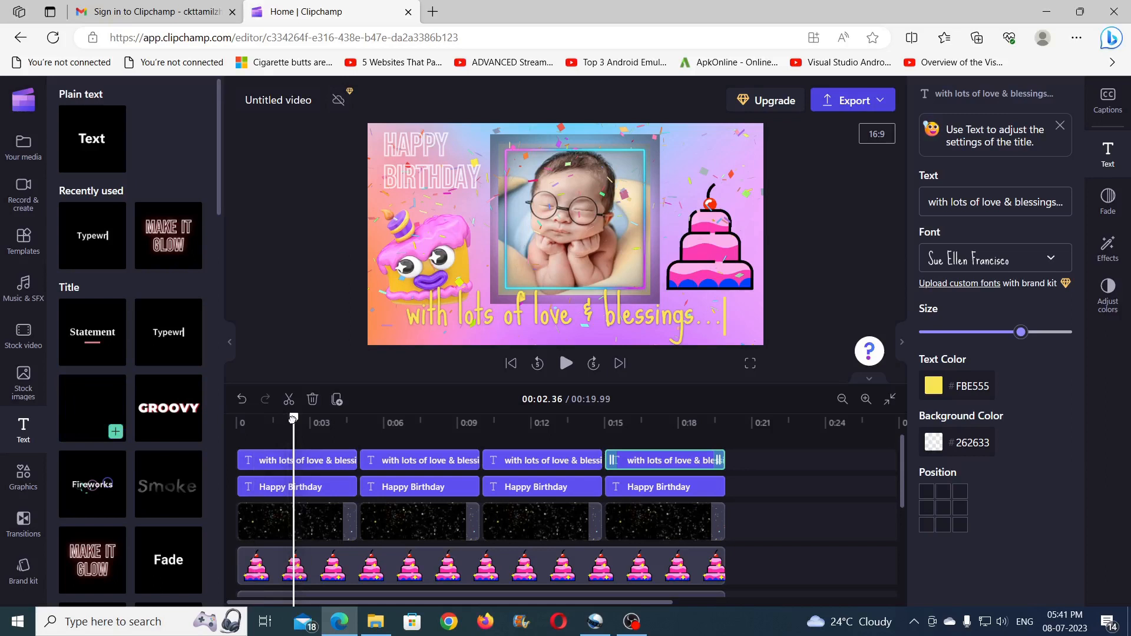
Return the playhead to the start and add the imported Happy Birthday music track to the timeline
left_click_drag(290, 419, 210, 420)
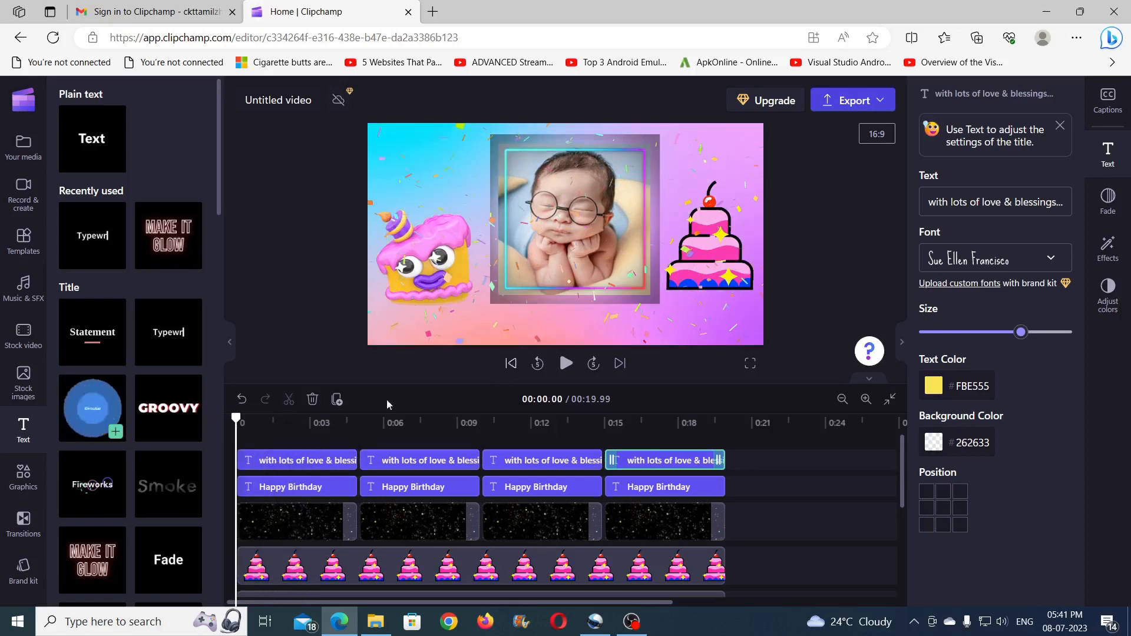
left_click_drag(235, 418, 99, 352)
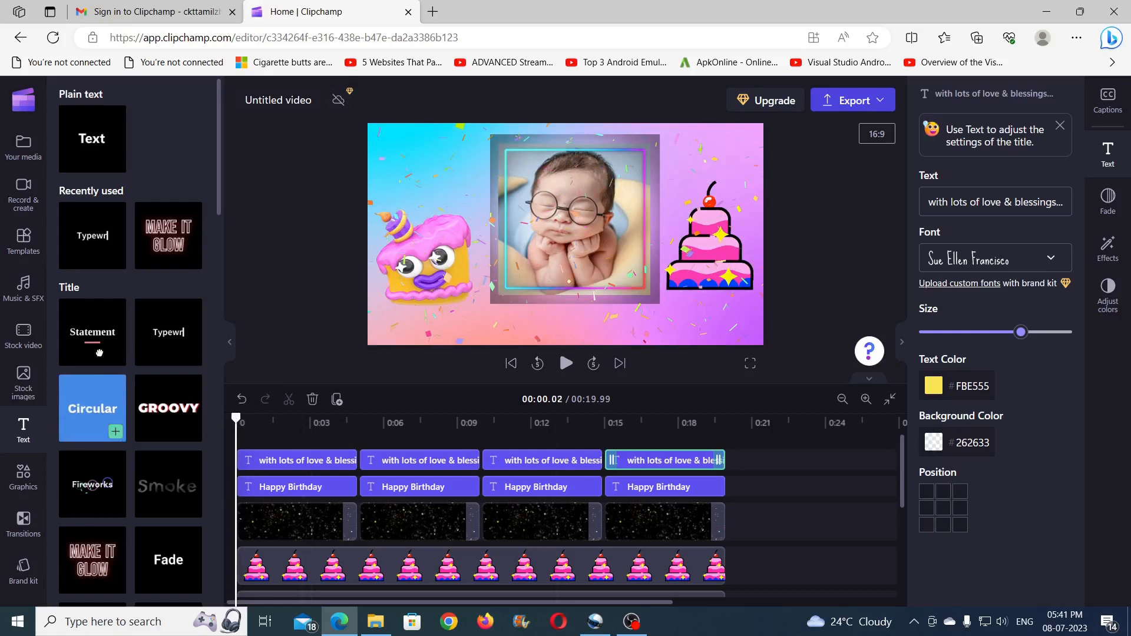
left_click(23, 144)
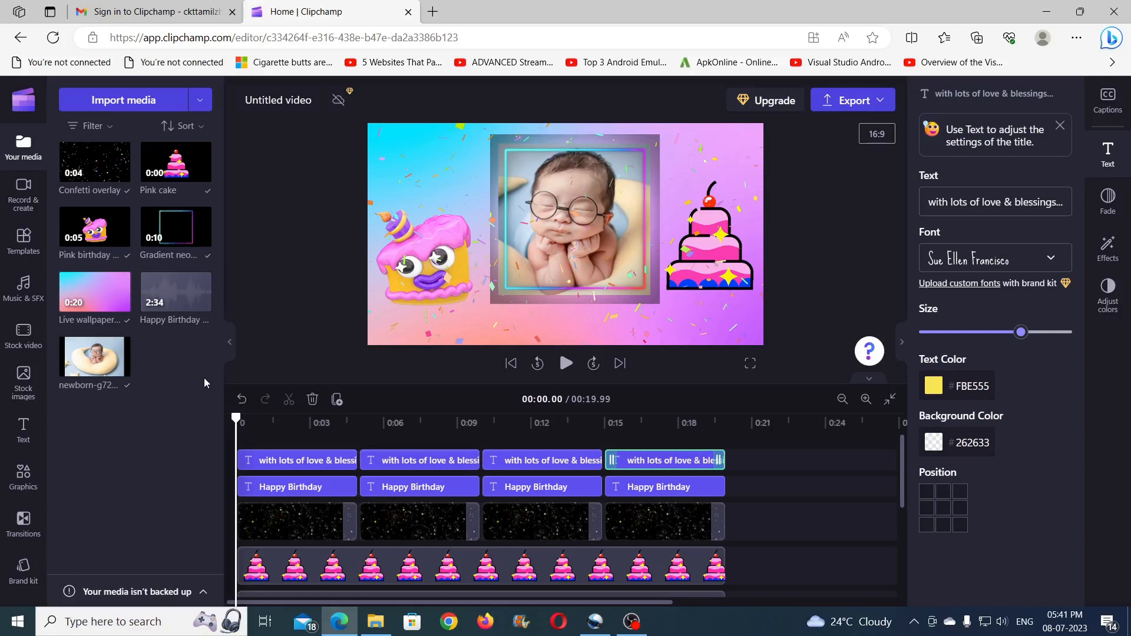
mouse_move(197, 305)
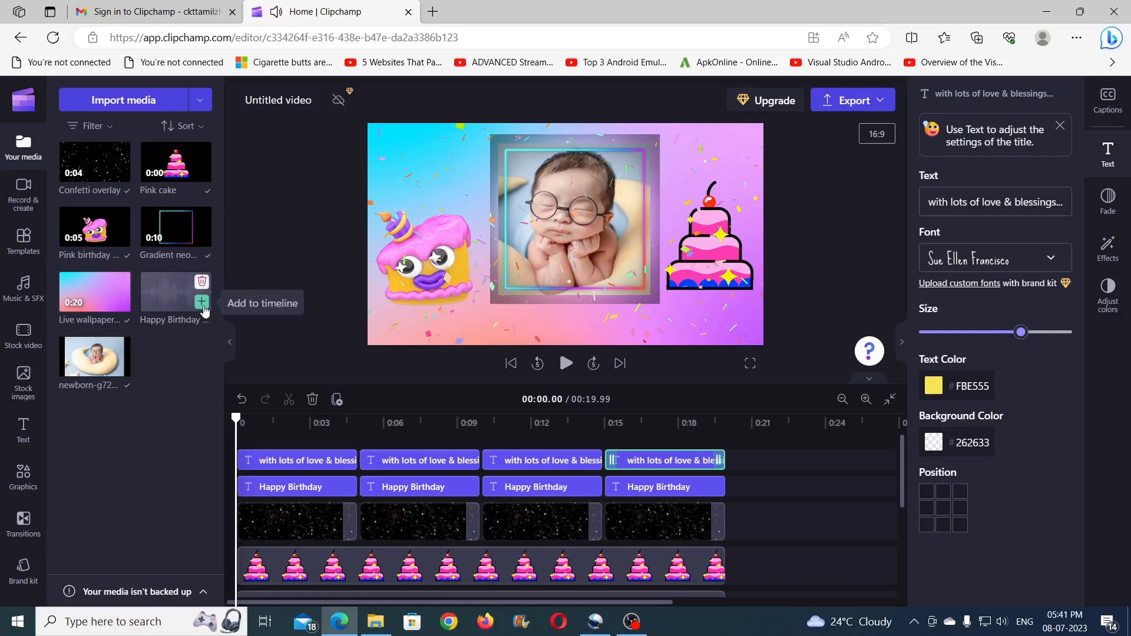
left_click(200, 302)
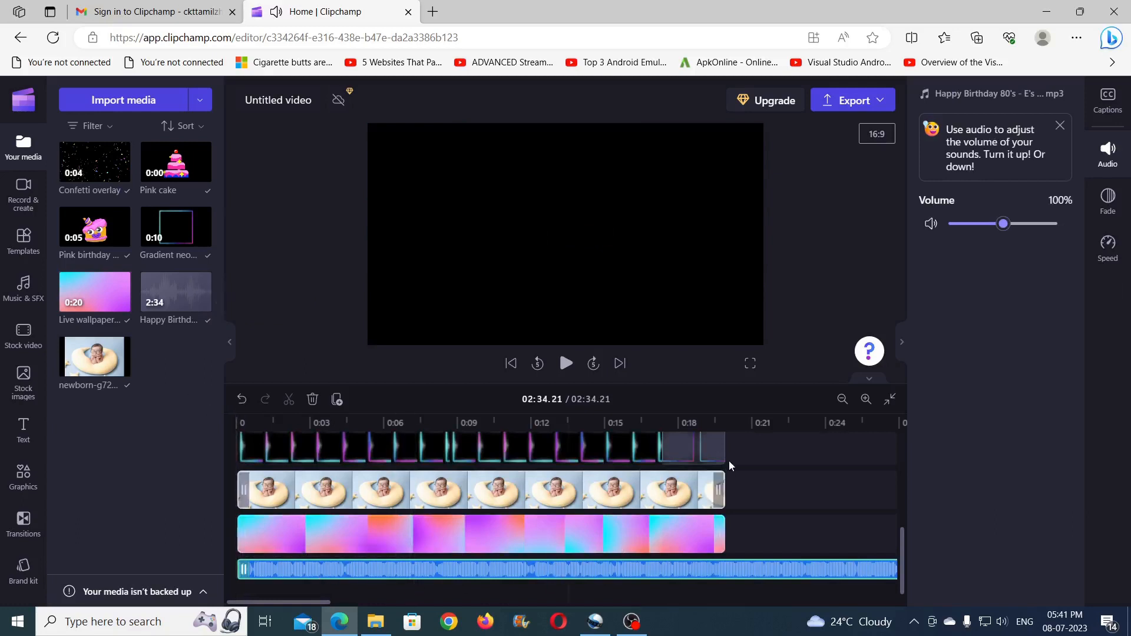
Split the music track at 20 seconds, where the photo and background clips end, and delete the remainder
left_click(728, 422)
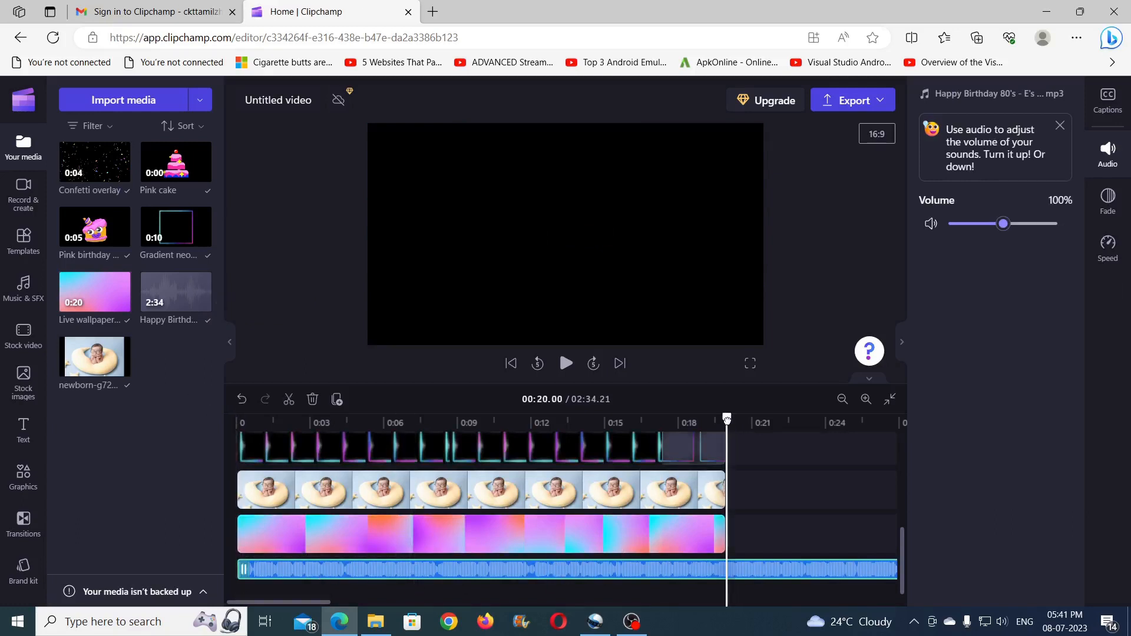
left_click(289, 400)
left_click(758, 567)
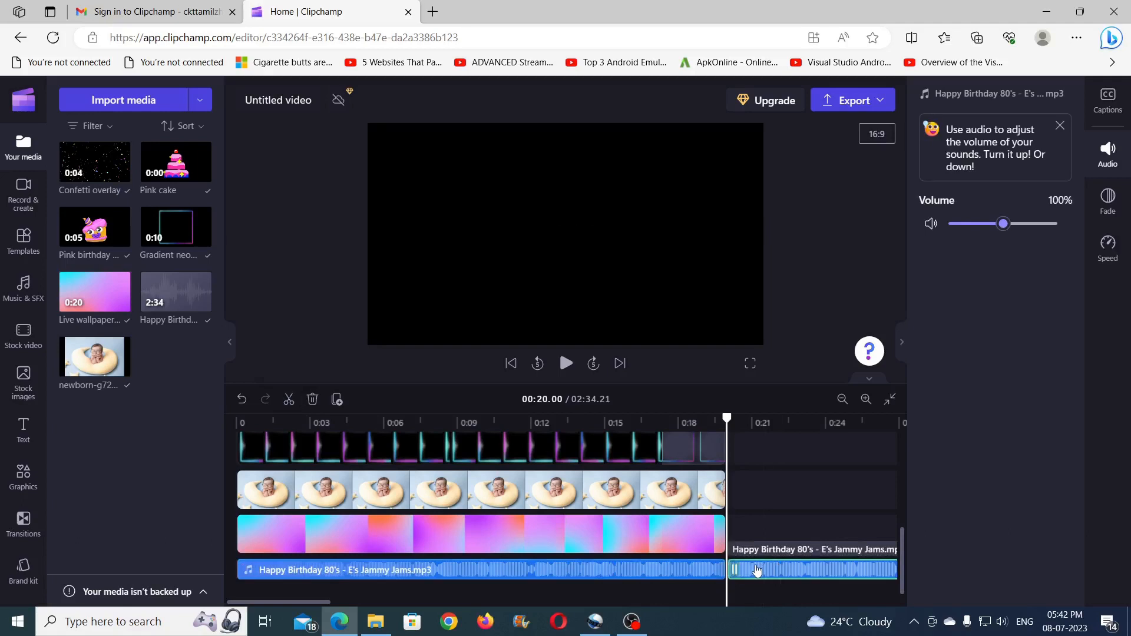
key("Delete")
Give the trimmed music track a 1.0-second fade in and the maximum fade out
left_click(475, 575)
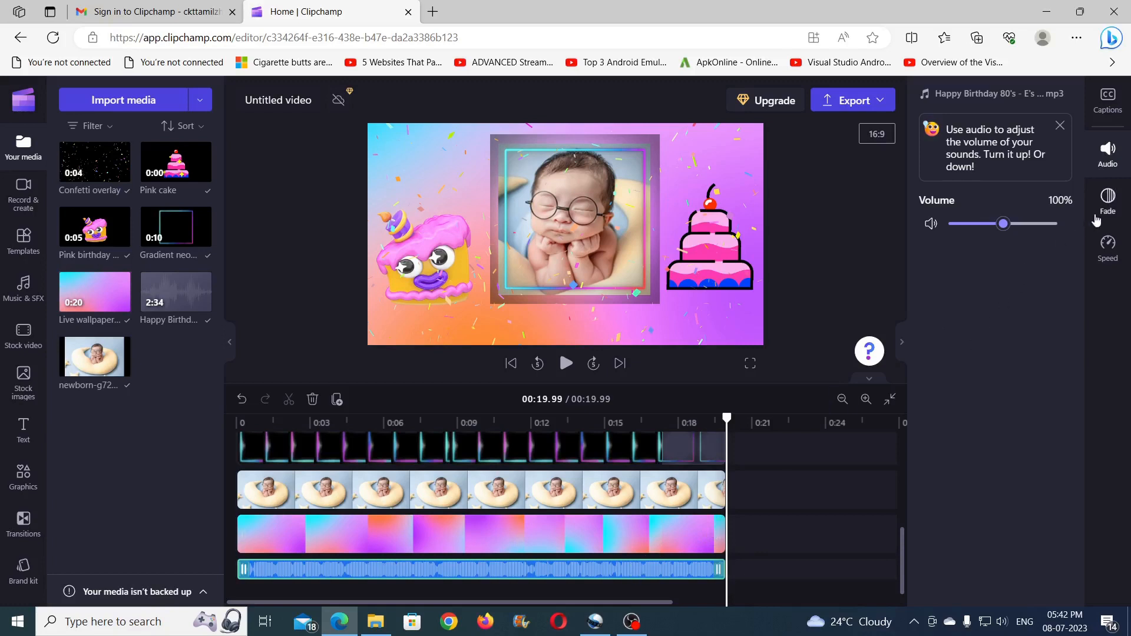
left_click(1108, 199)
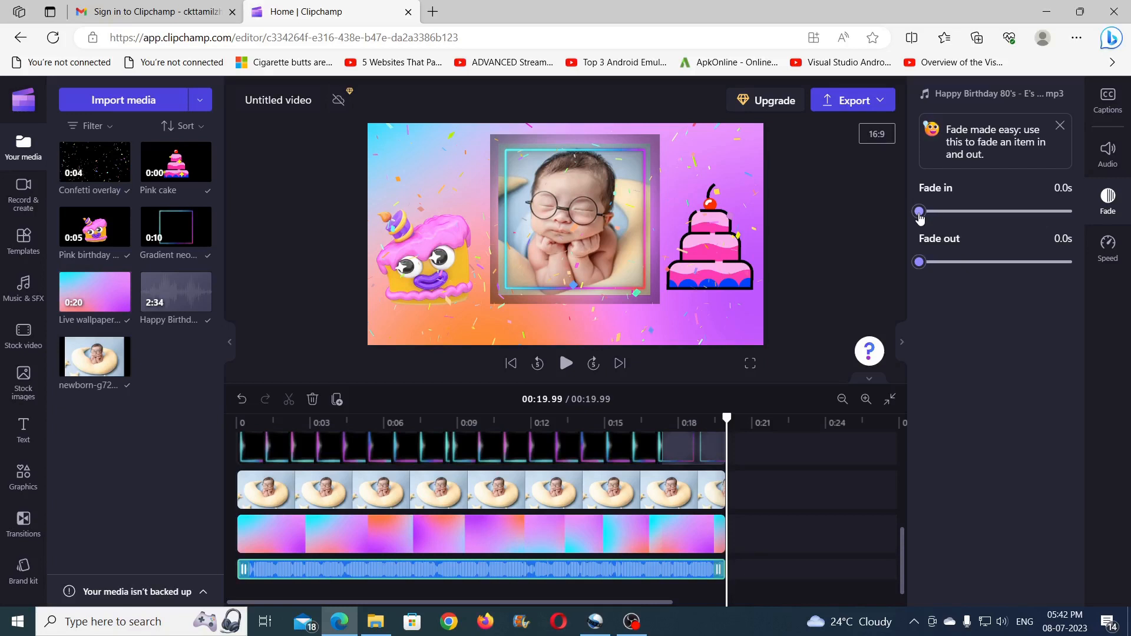
left_click_drag(920, 216, 999, 213)
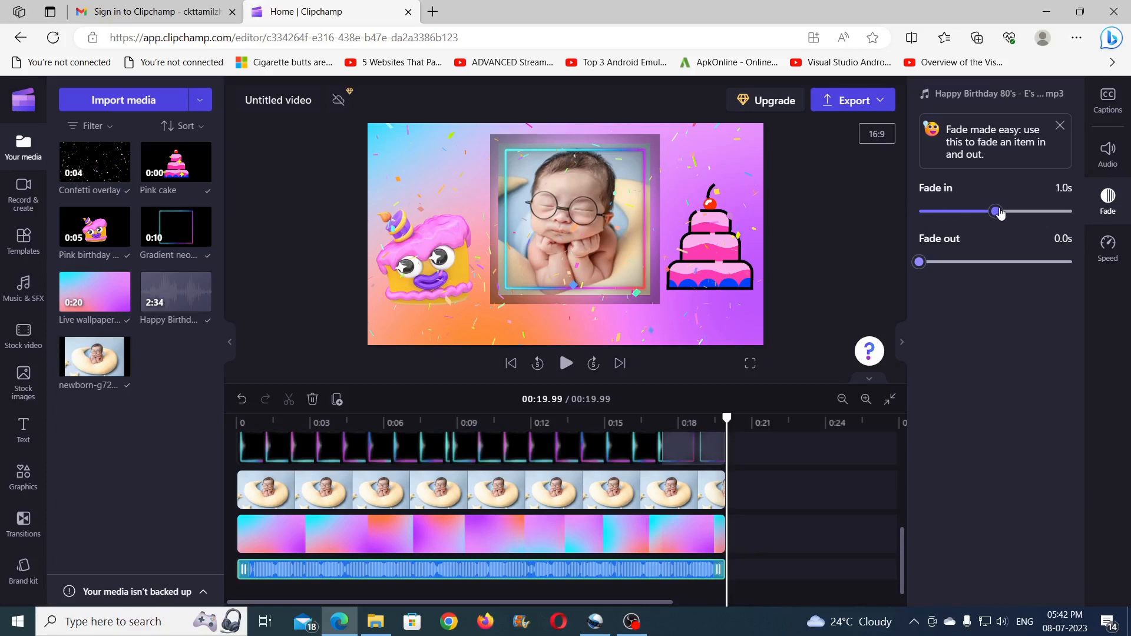
left_click_drag(922, 263, 1087, 265)
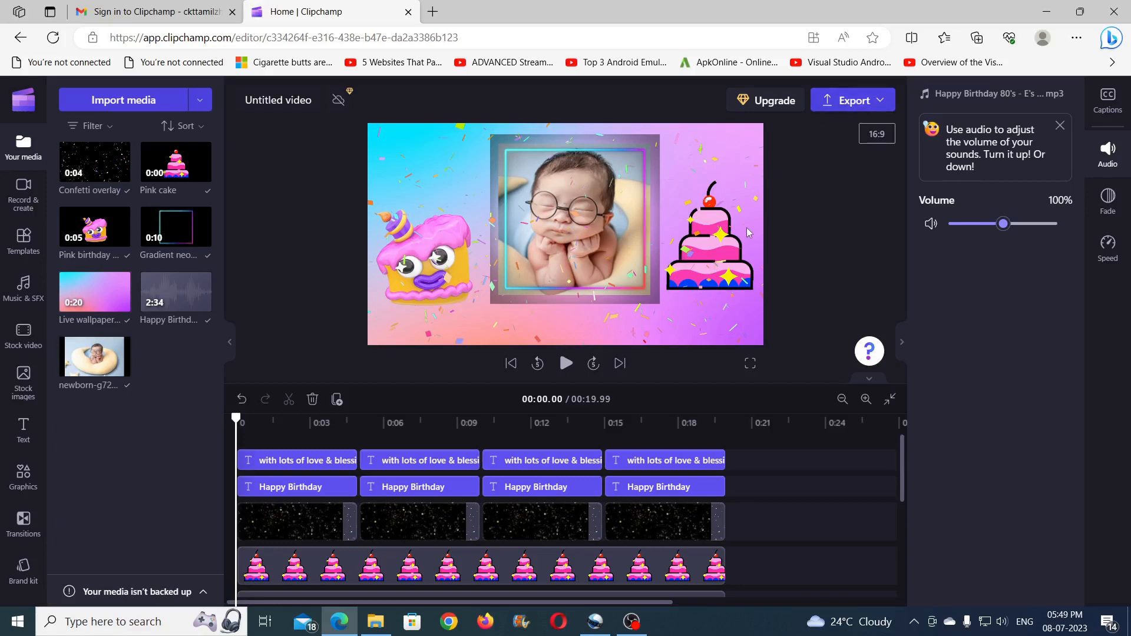
Export the video in 1080p quality and save it as the MP4 file ckt in the Babies folder
left_click(860, 104)
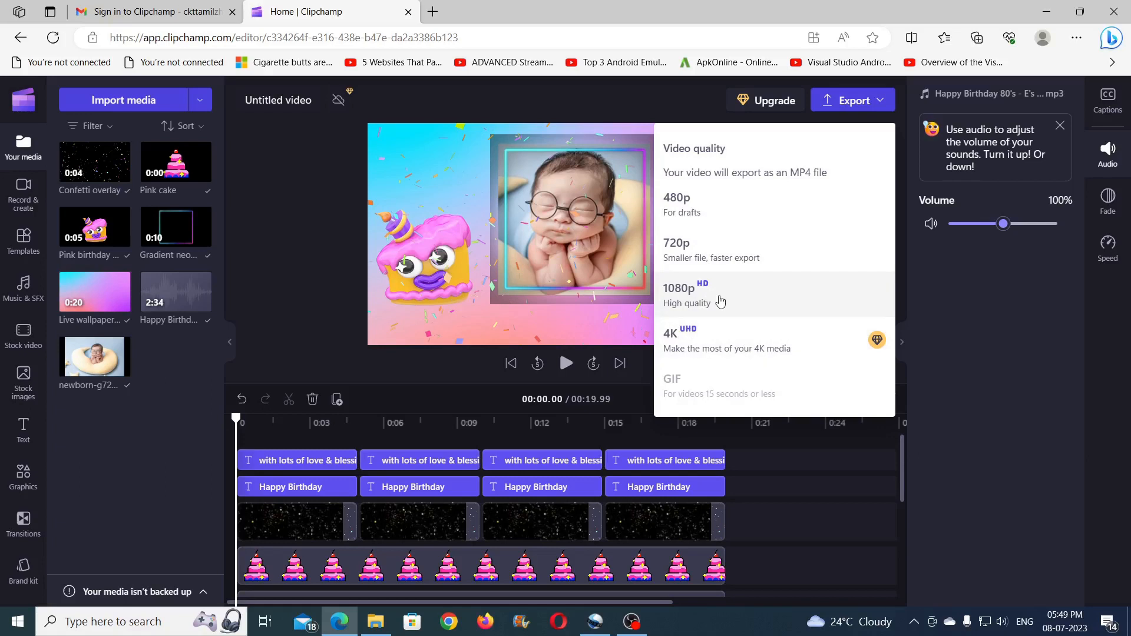
left_click(681, 299)
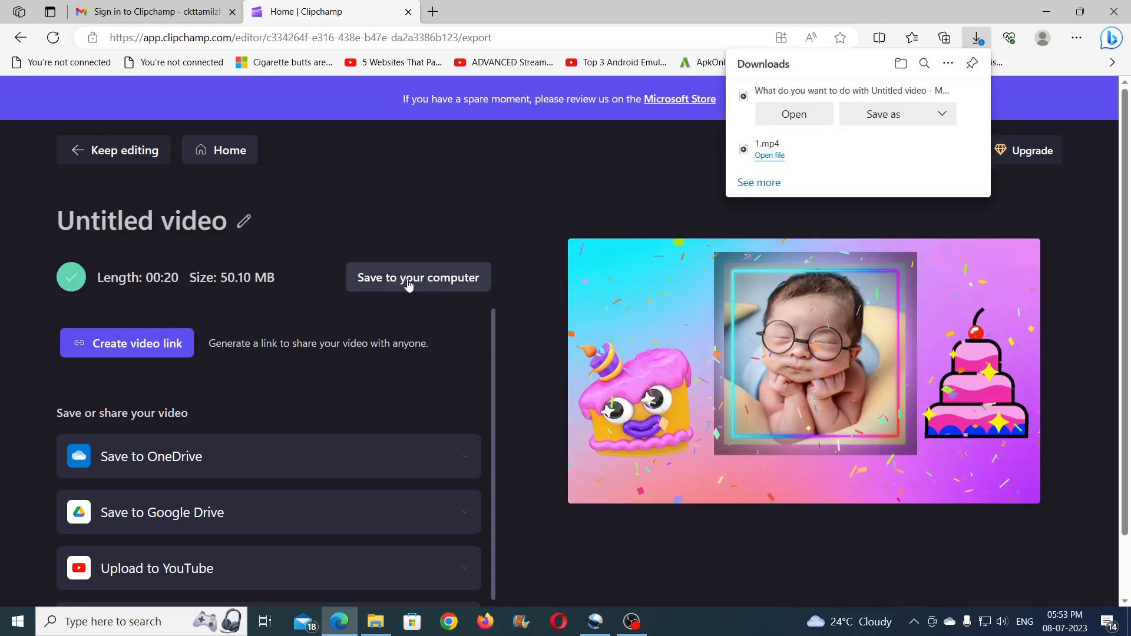
left_click(879, 120)
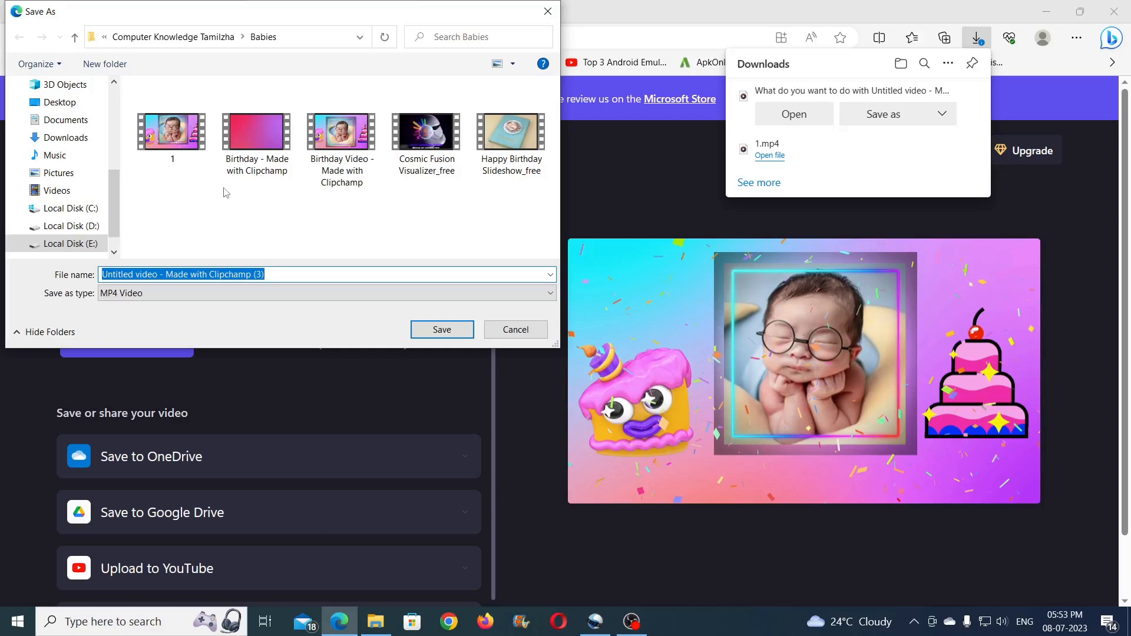
type("ckt")
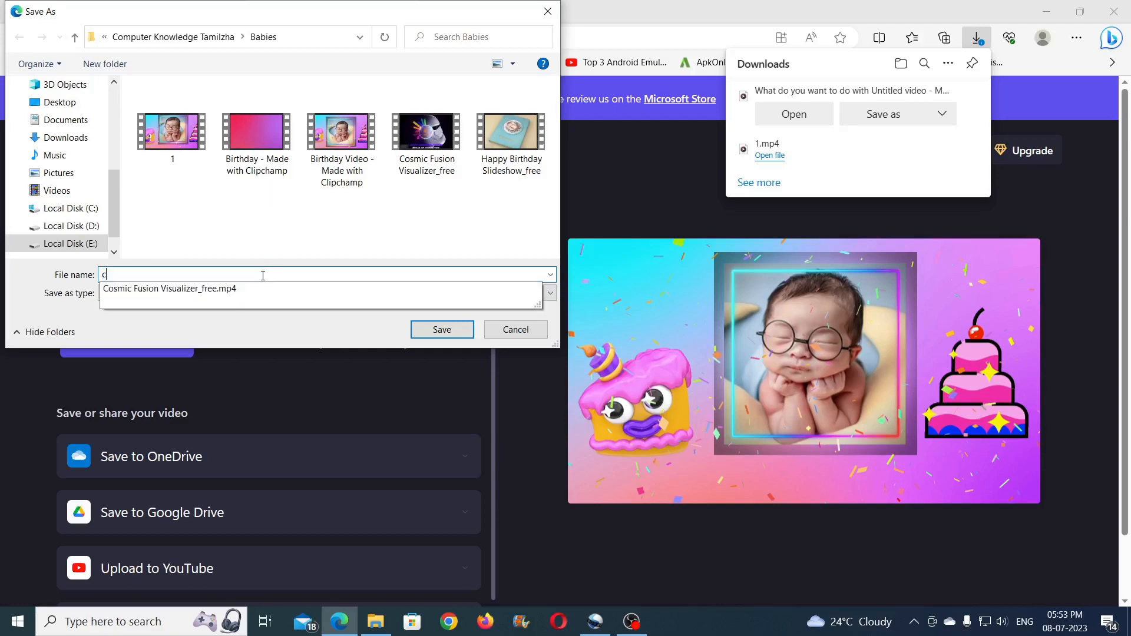
left_click(447, 330)
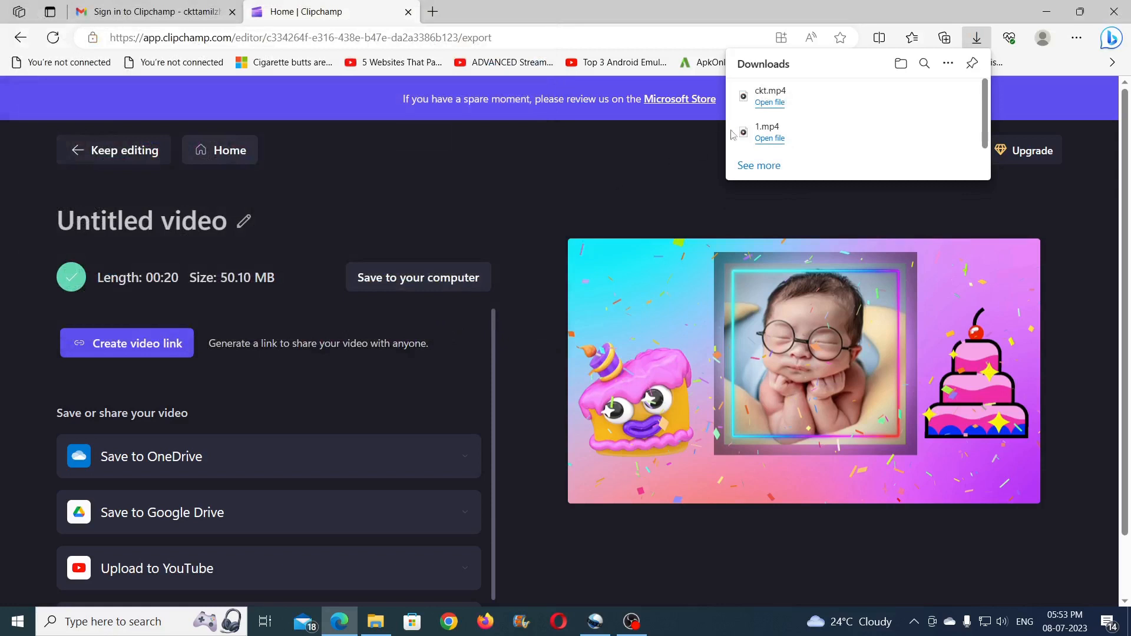
Show the saved ckt video in its folder and play it full screen in Media Player
mouse_move(760, 111)
left_click(921, 96)
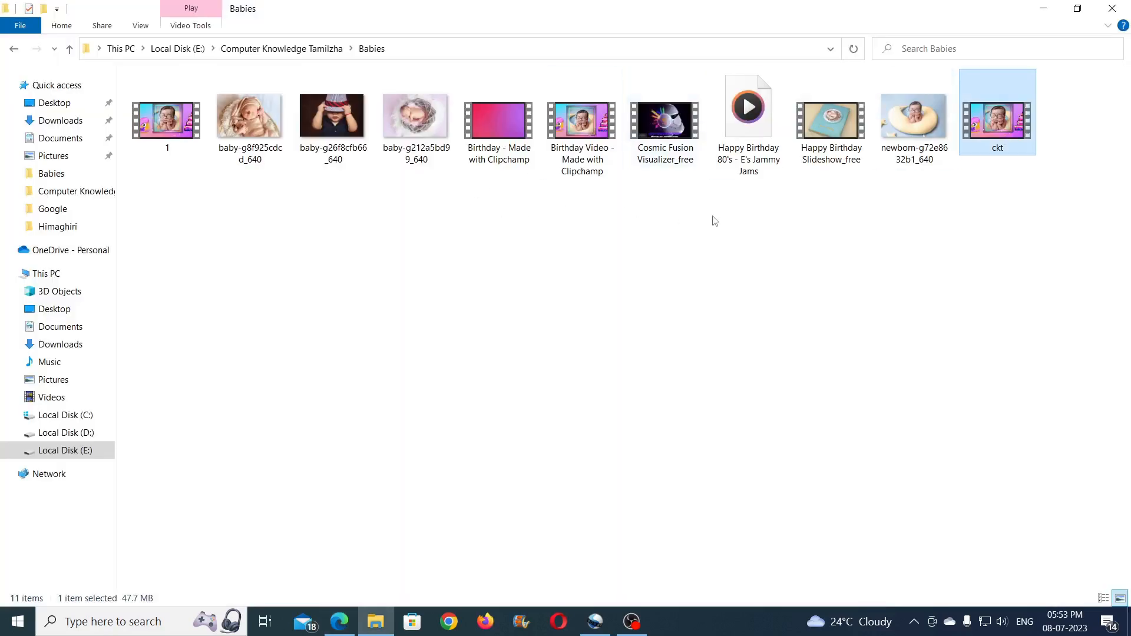
double_click(999, 132)
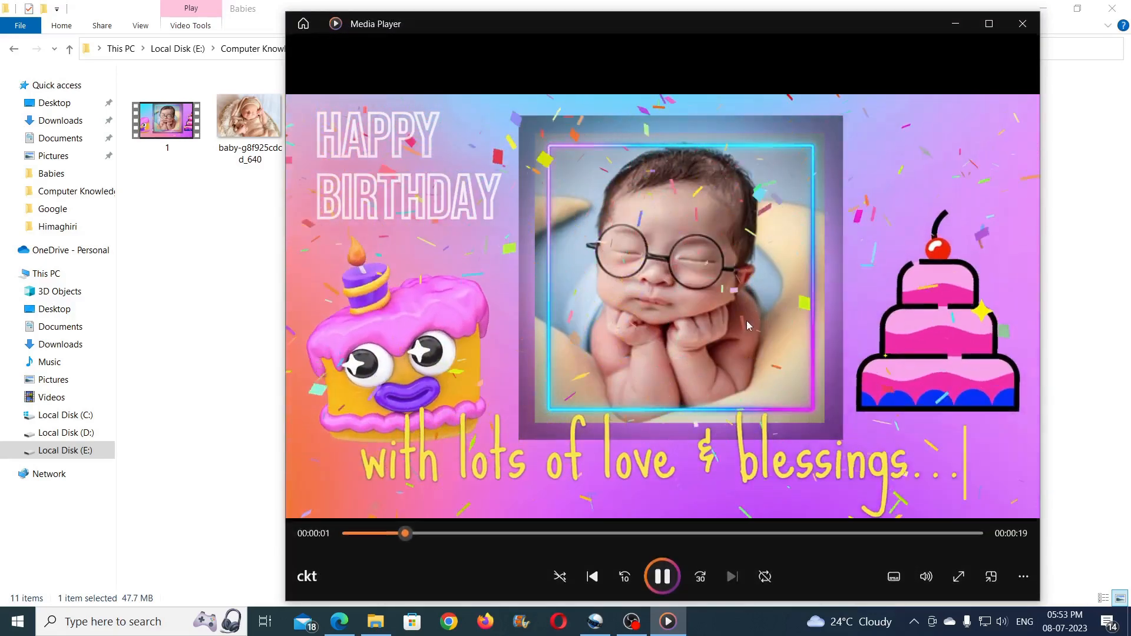
double_click(747, 320)
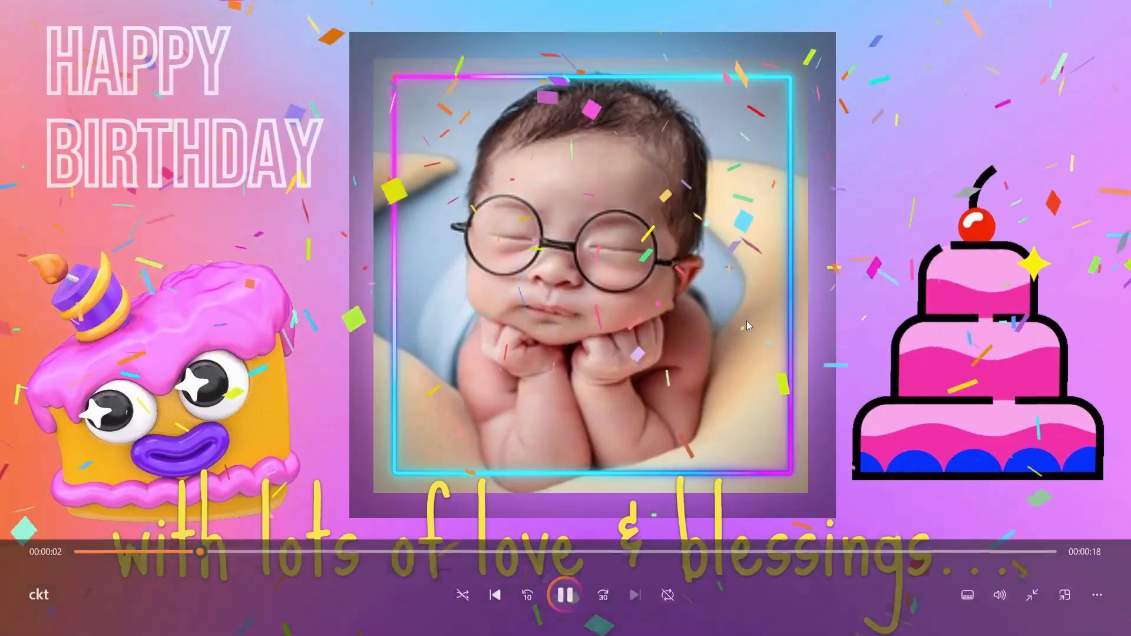